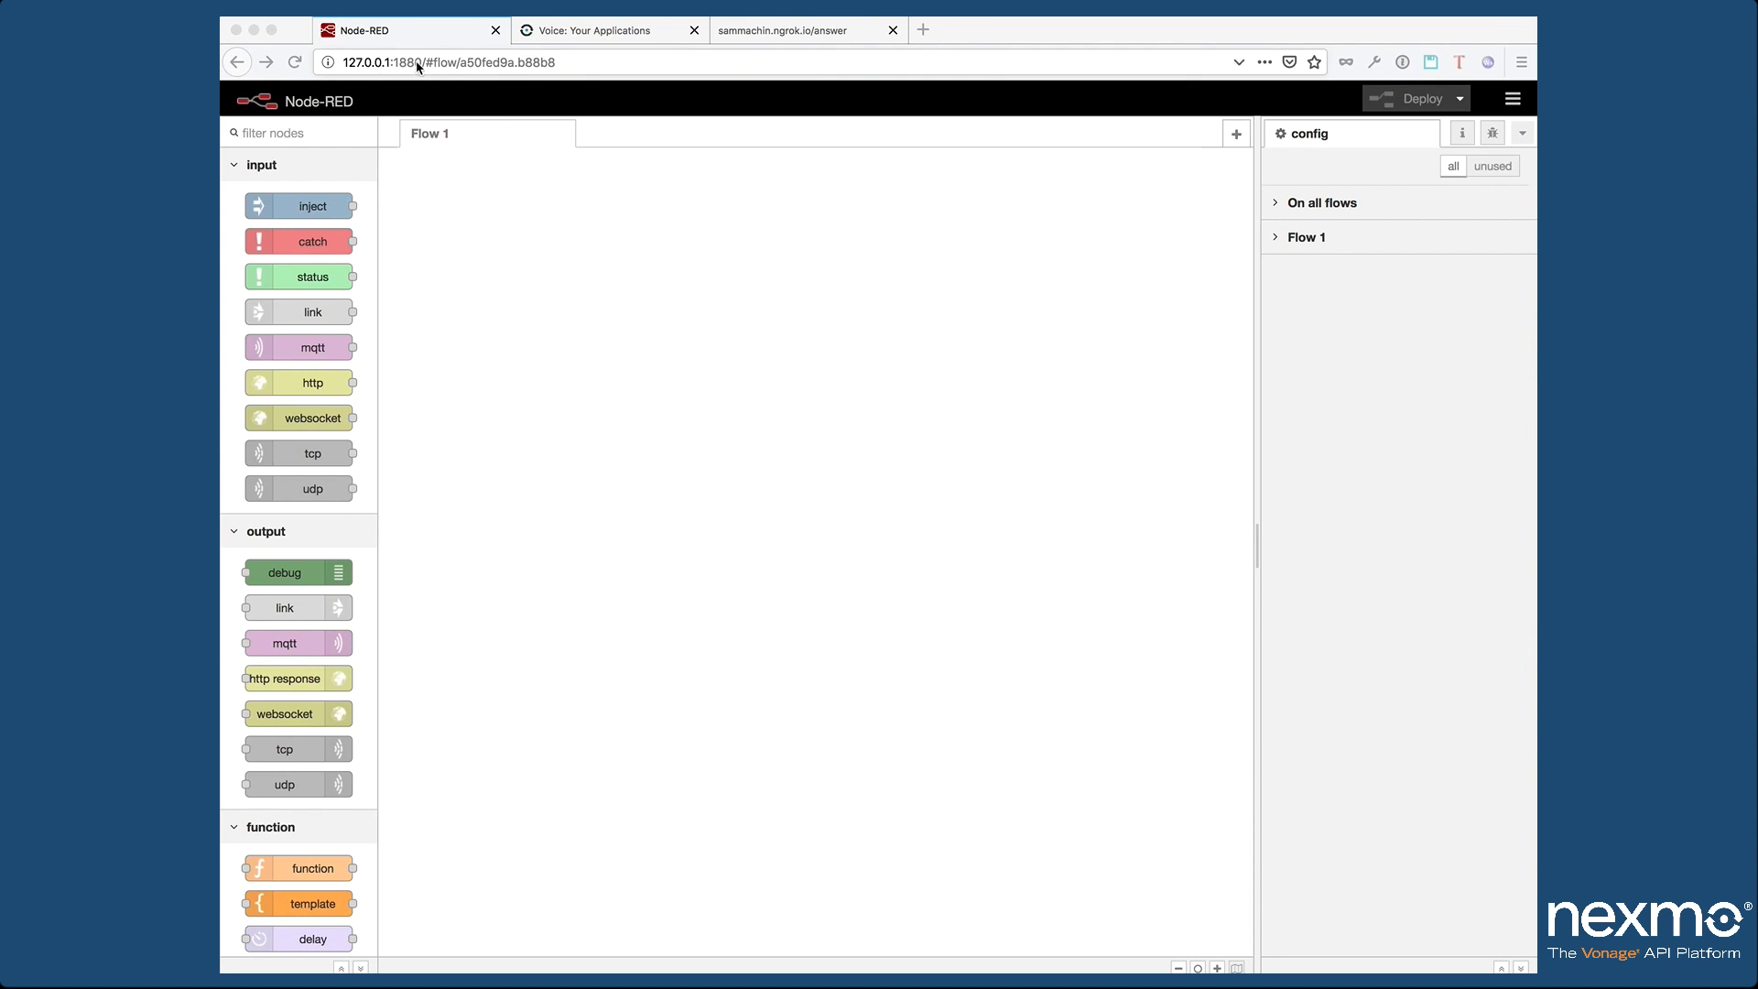
Step: Install the node-red-contrib-nexmo module from the palette manager by searching 'nexmo'
scroll(346, 442, down, 15)
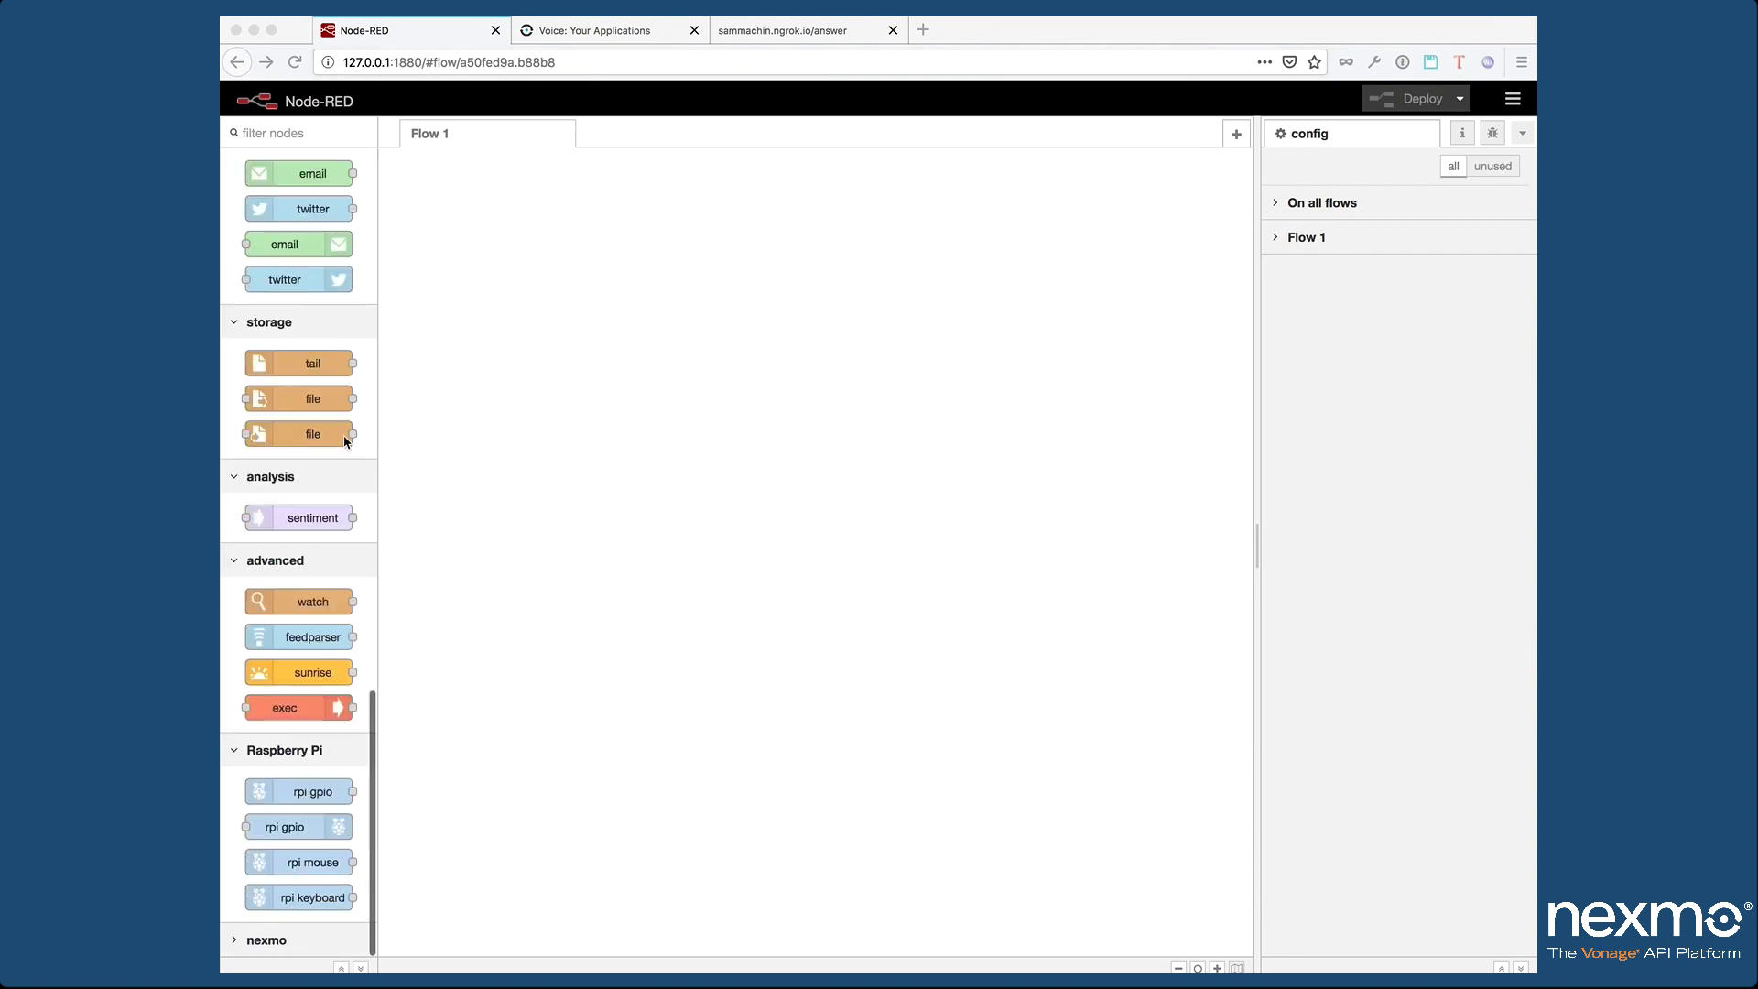
scroll(346, 443, up, 1)
scroll(344, 442, up, 20)
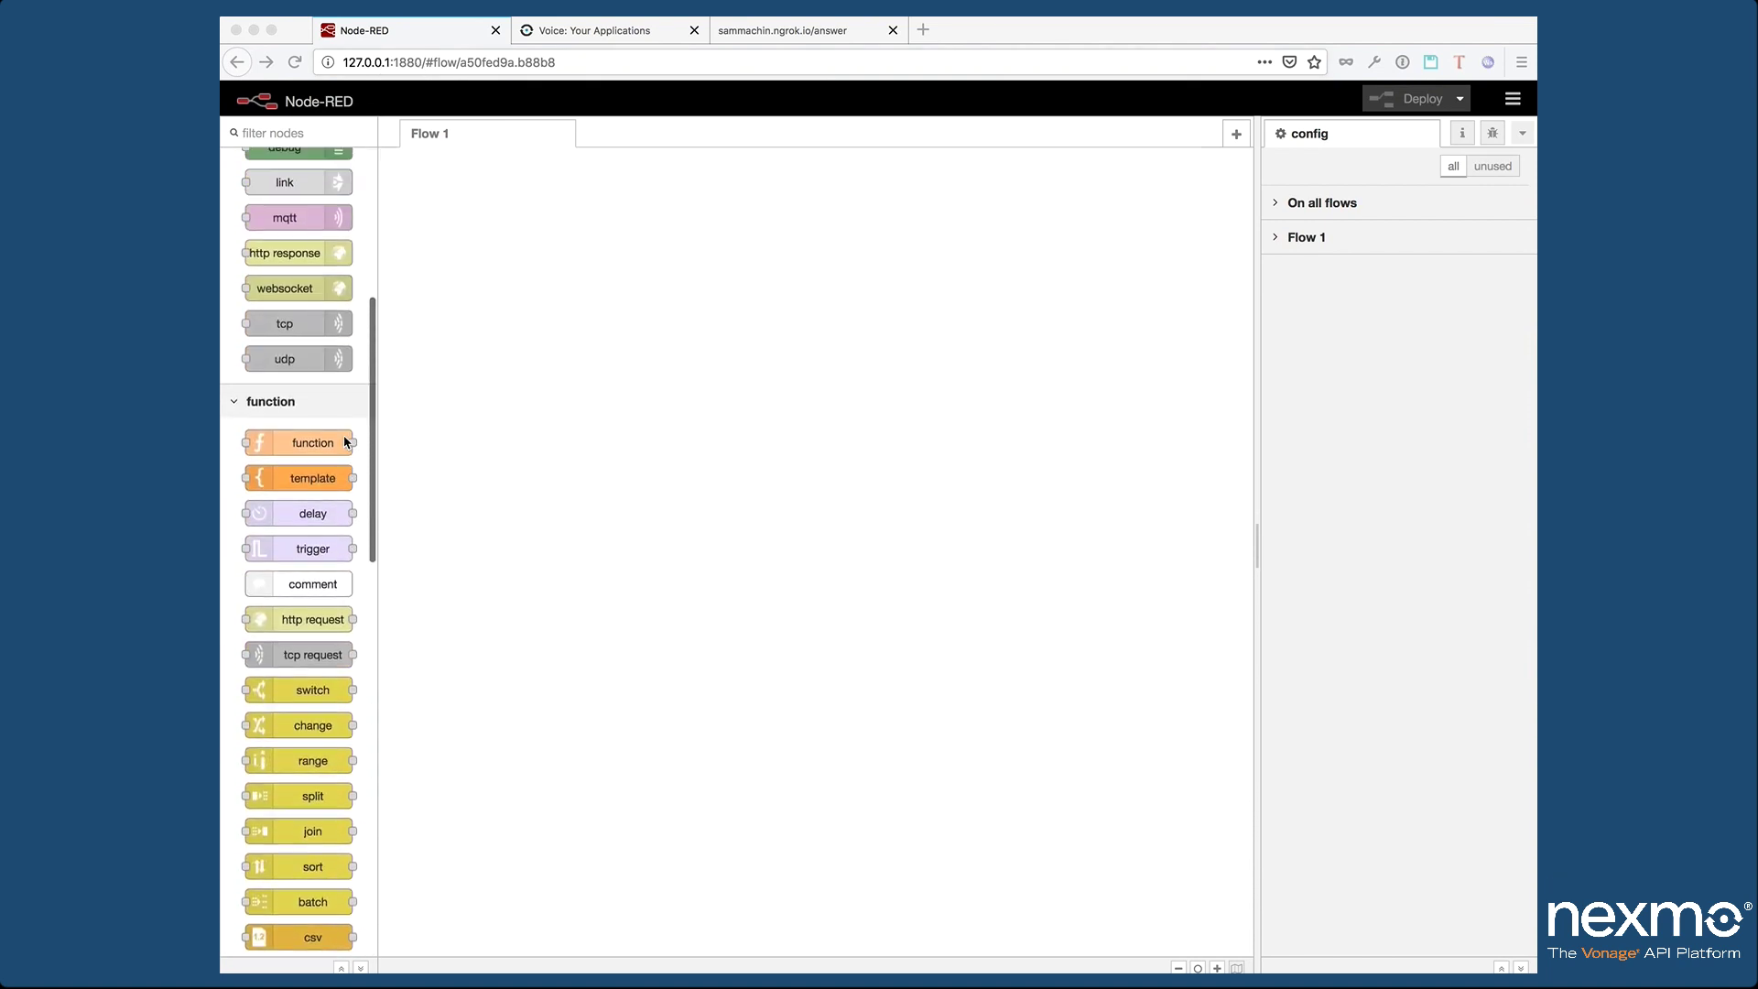
scroll(344, 437, up, 10)
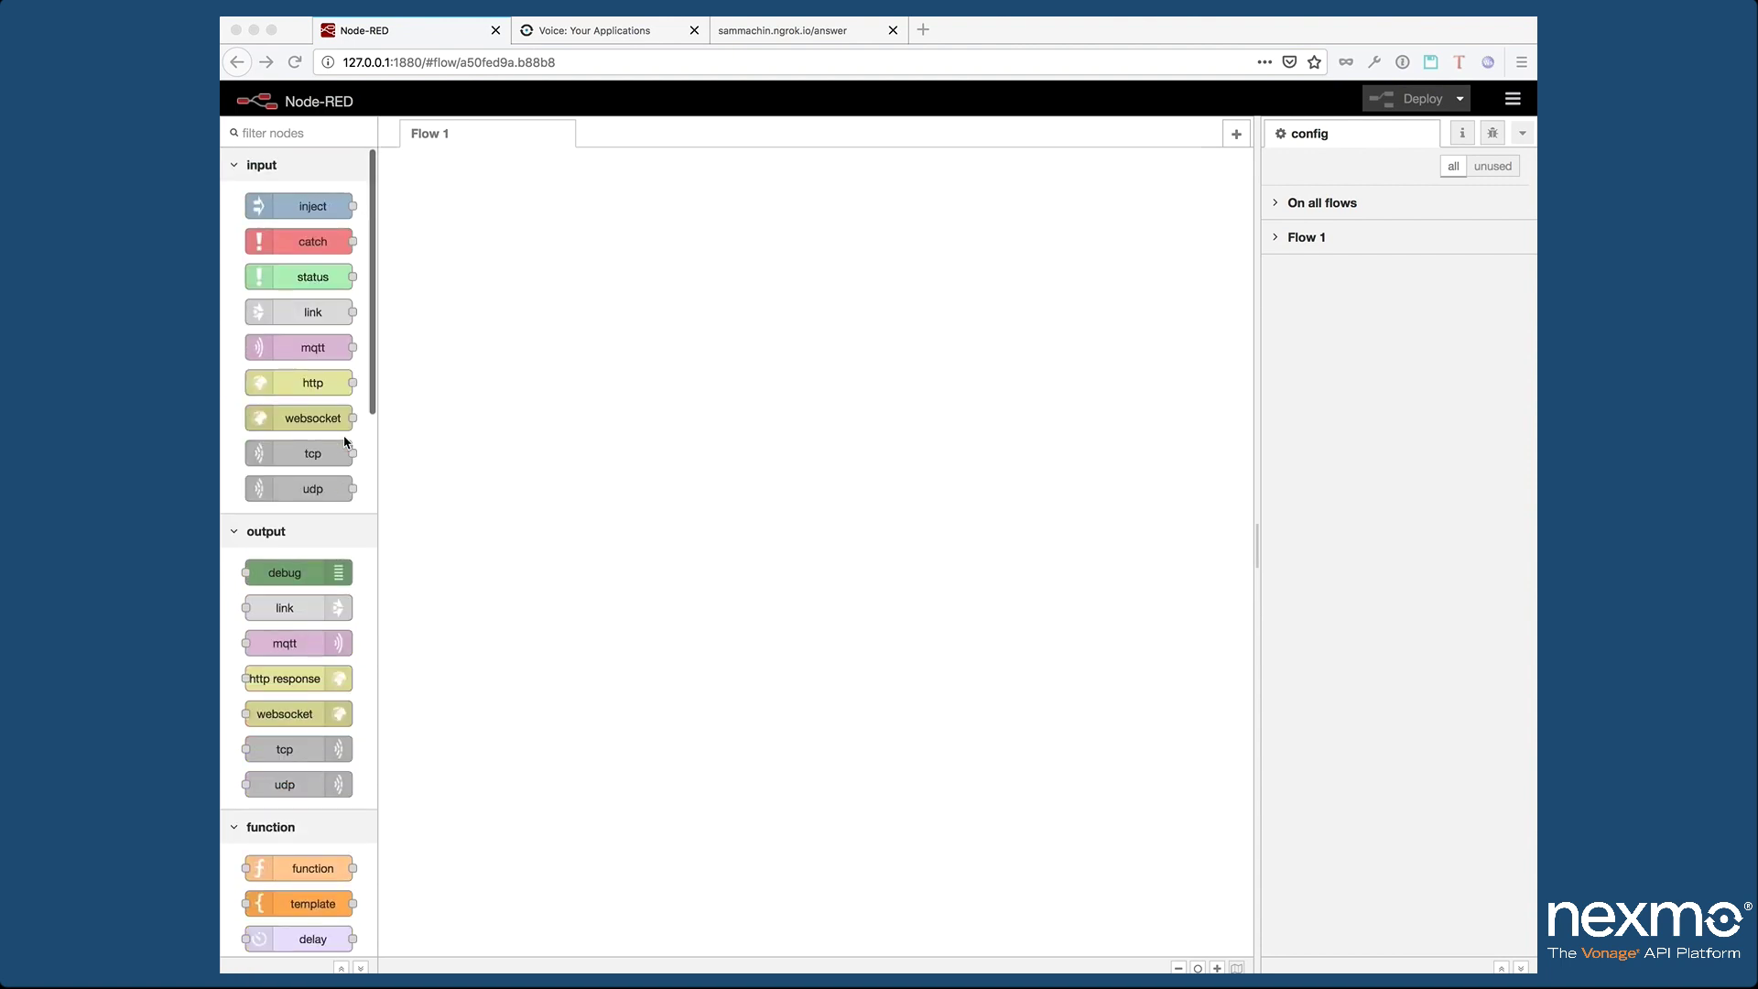
click(1513, 99)
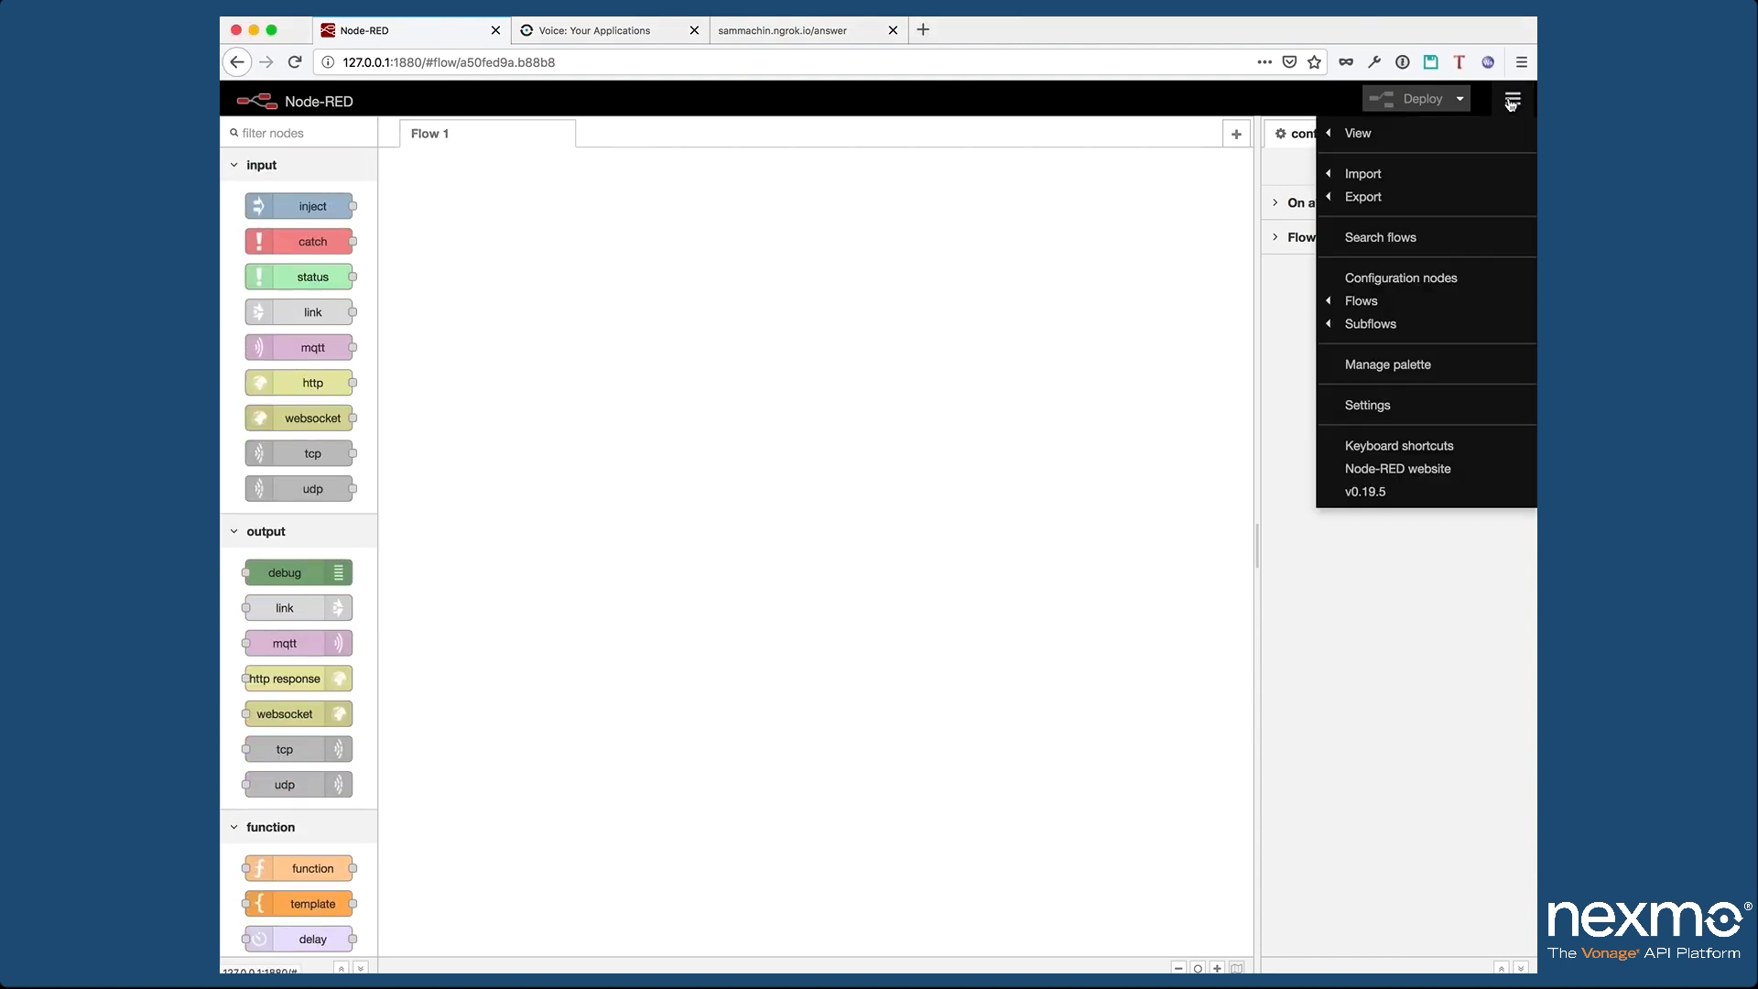
click(1450, 366)
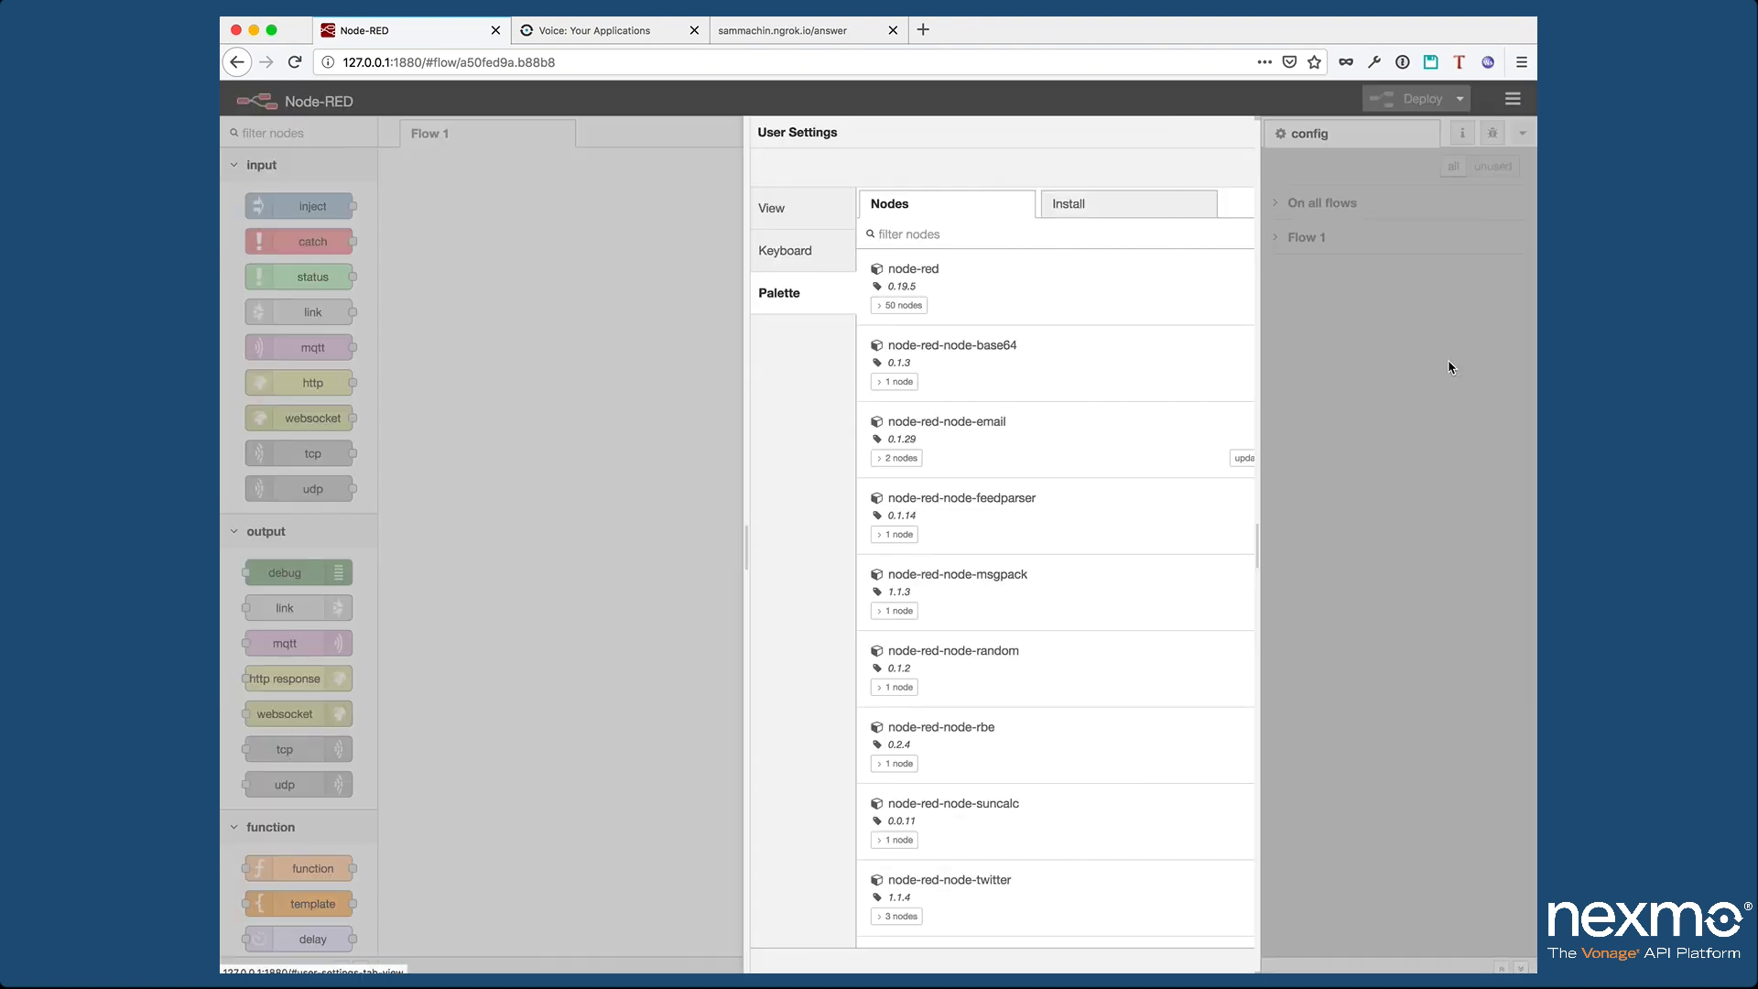
click(966, 216)
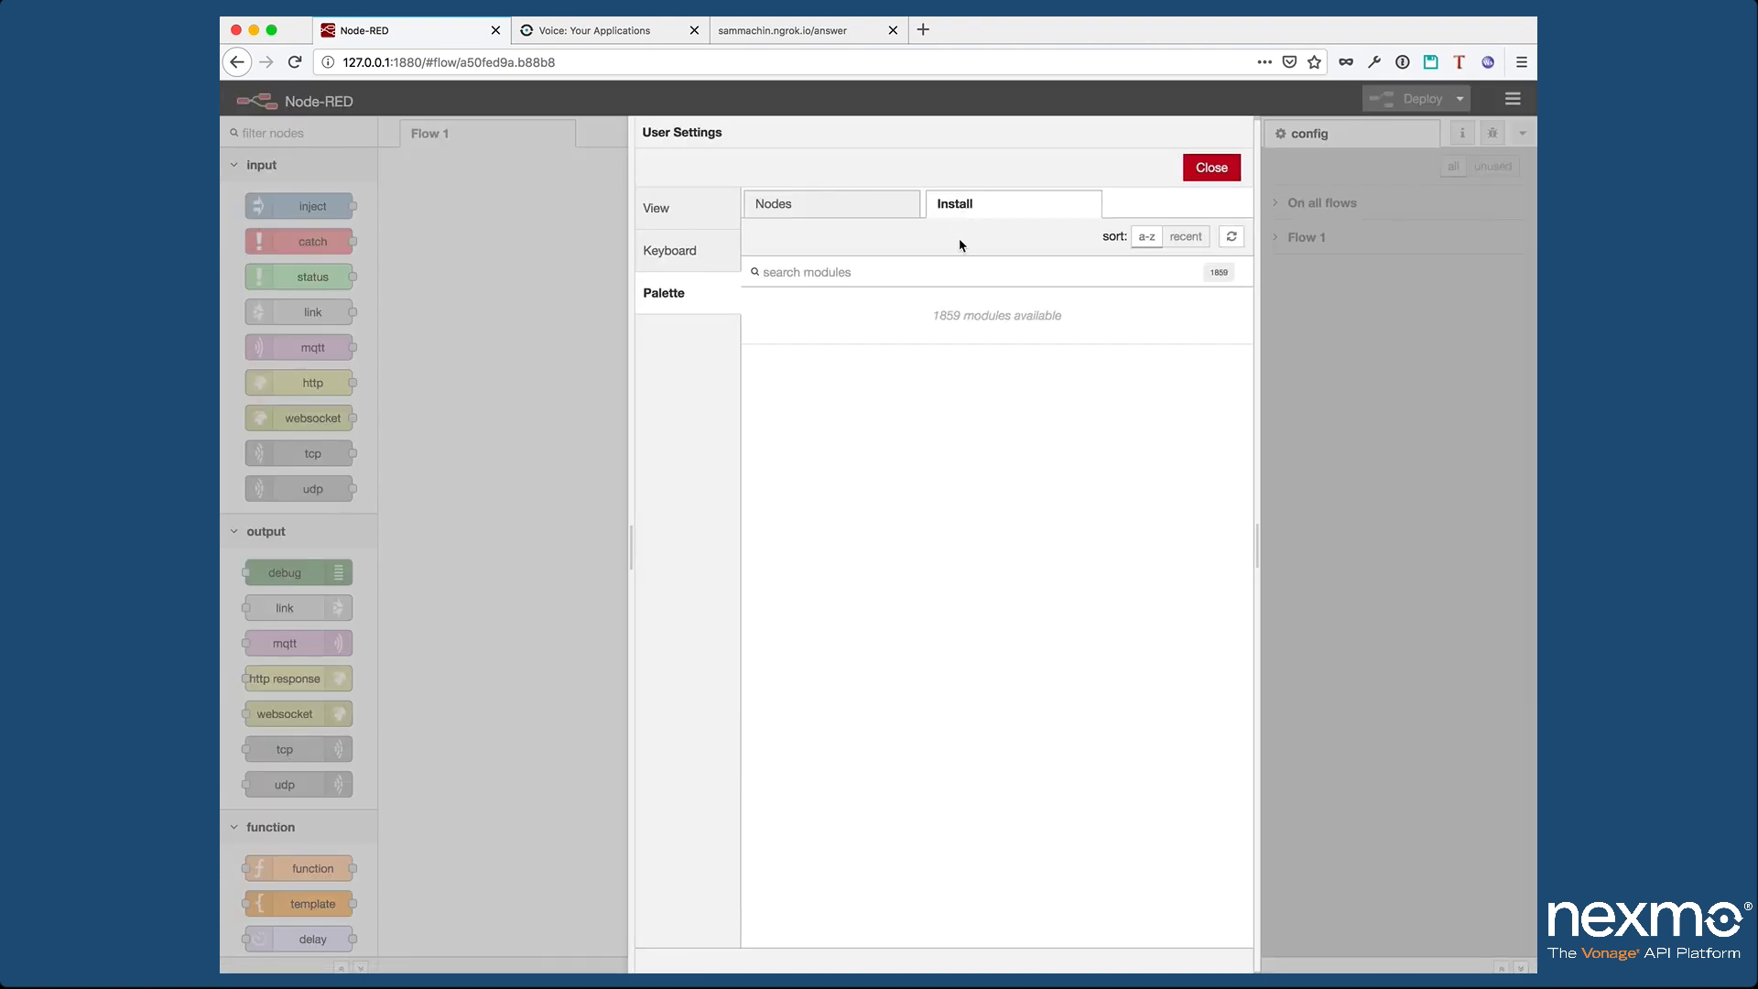
text(nexmo)
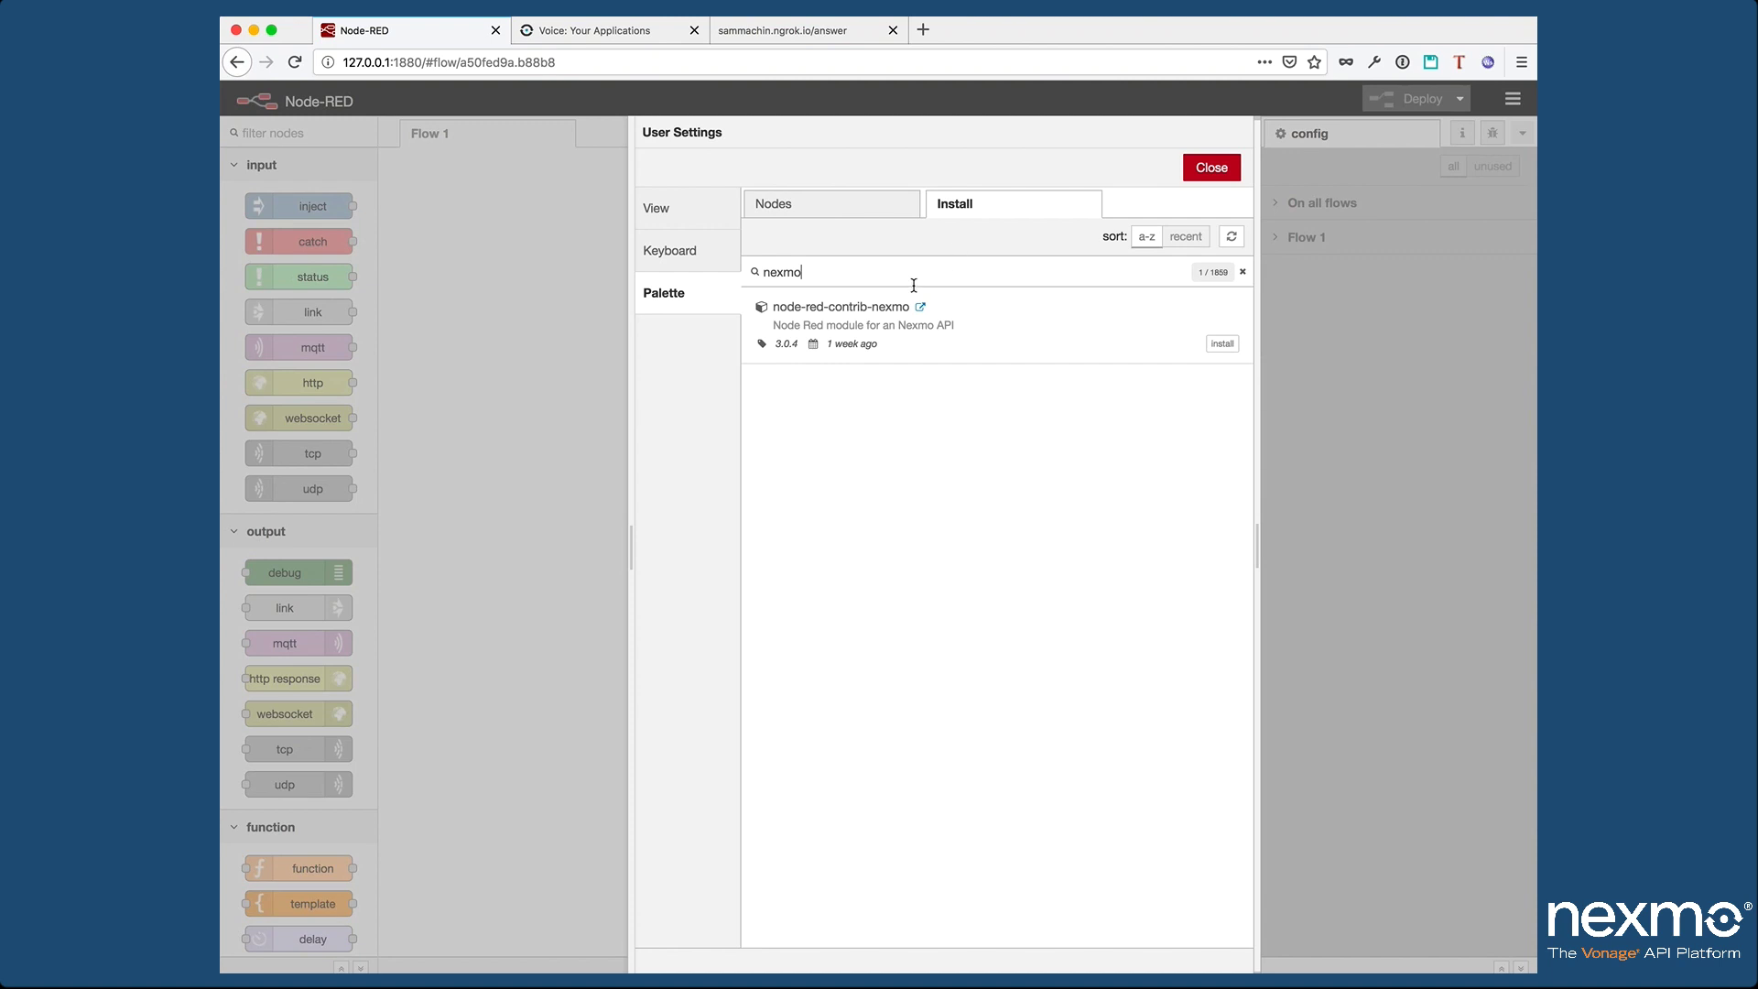
click(1220, 343)
click(1047, 209)
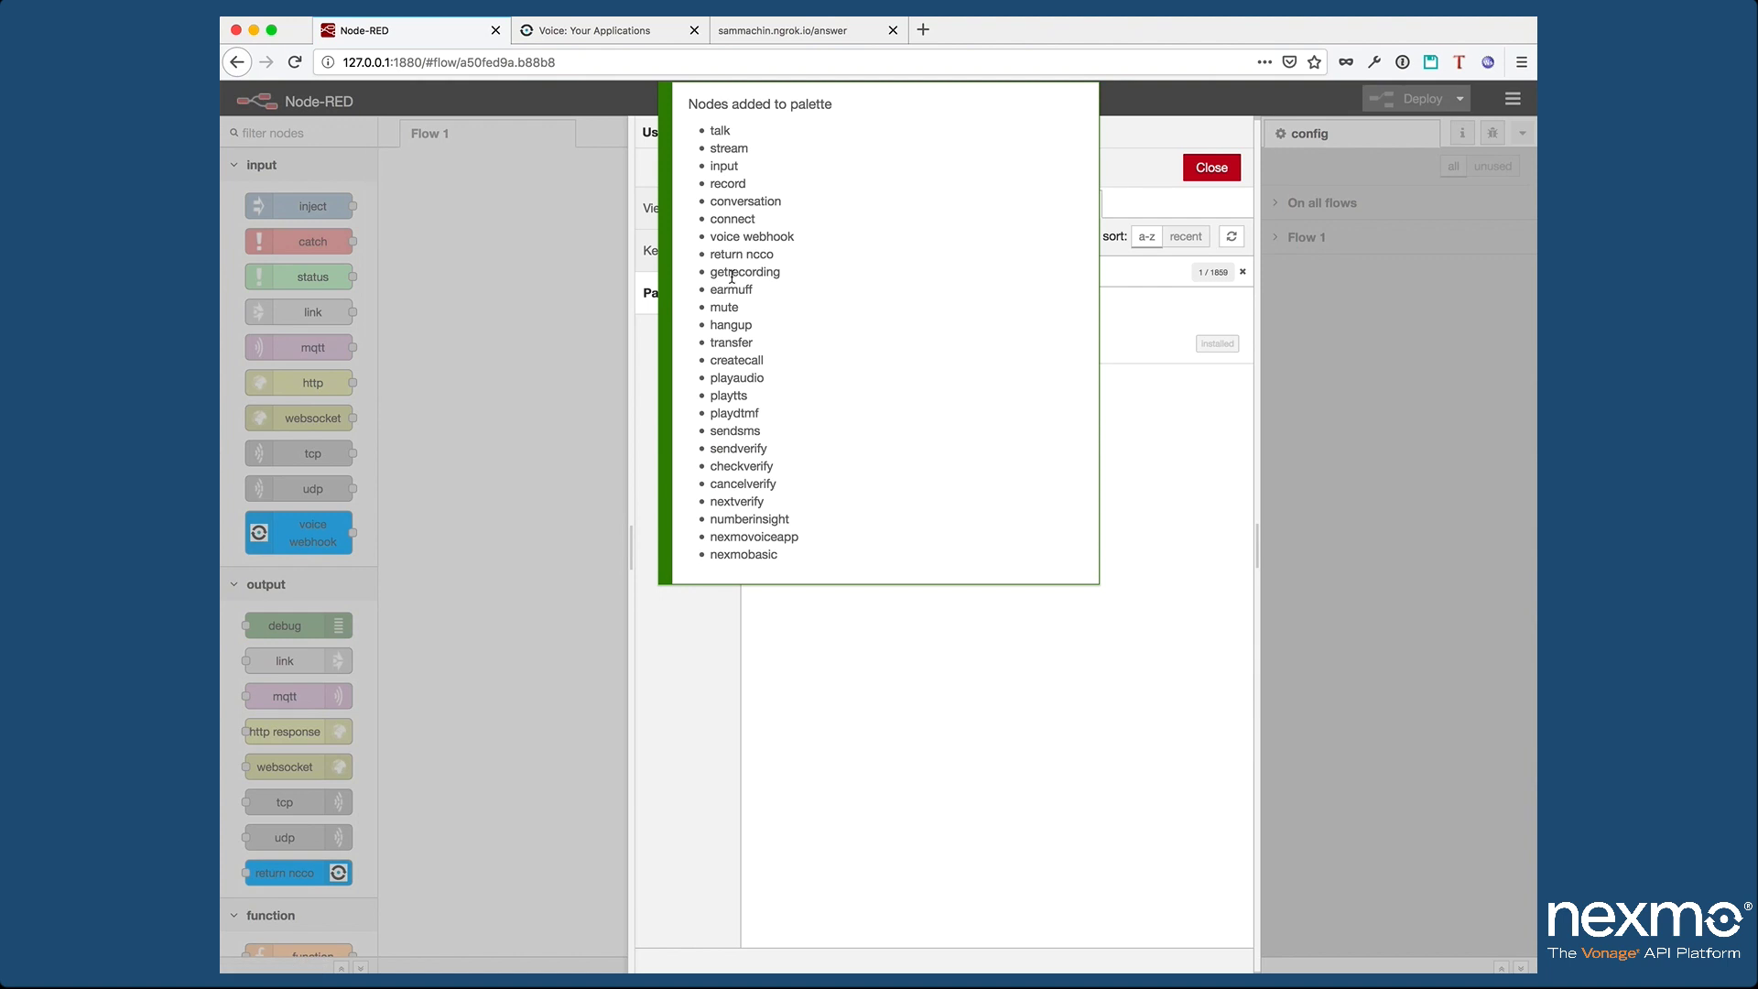
click(561, 638)
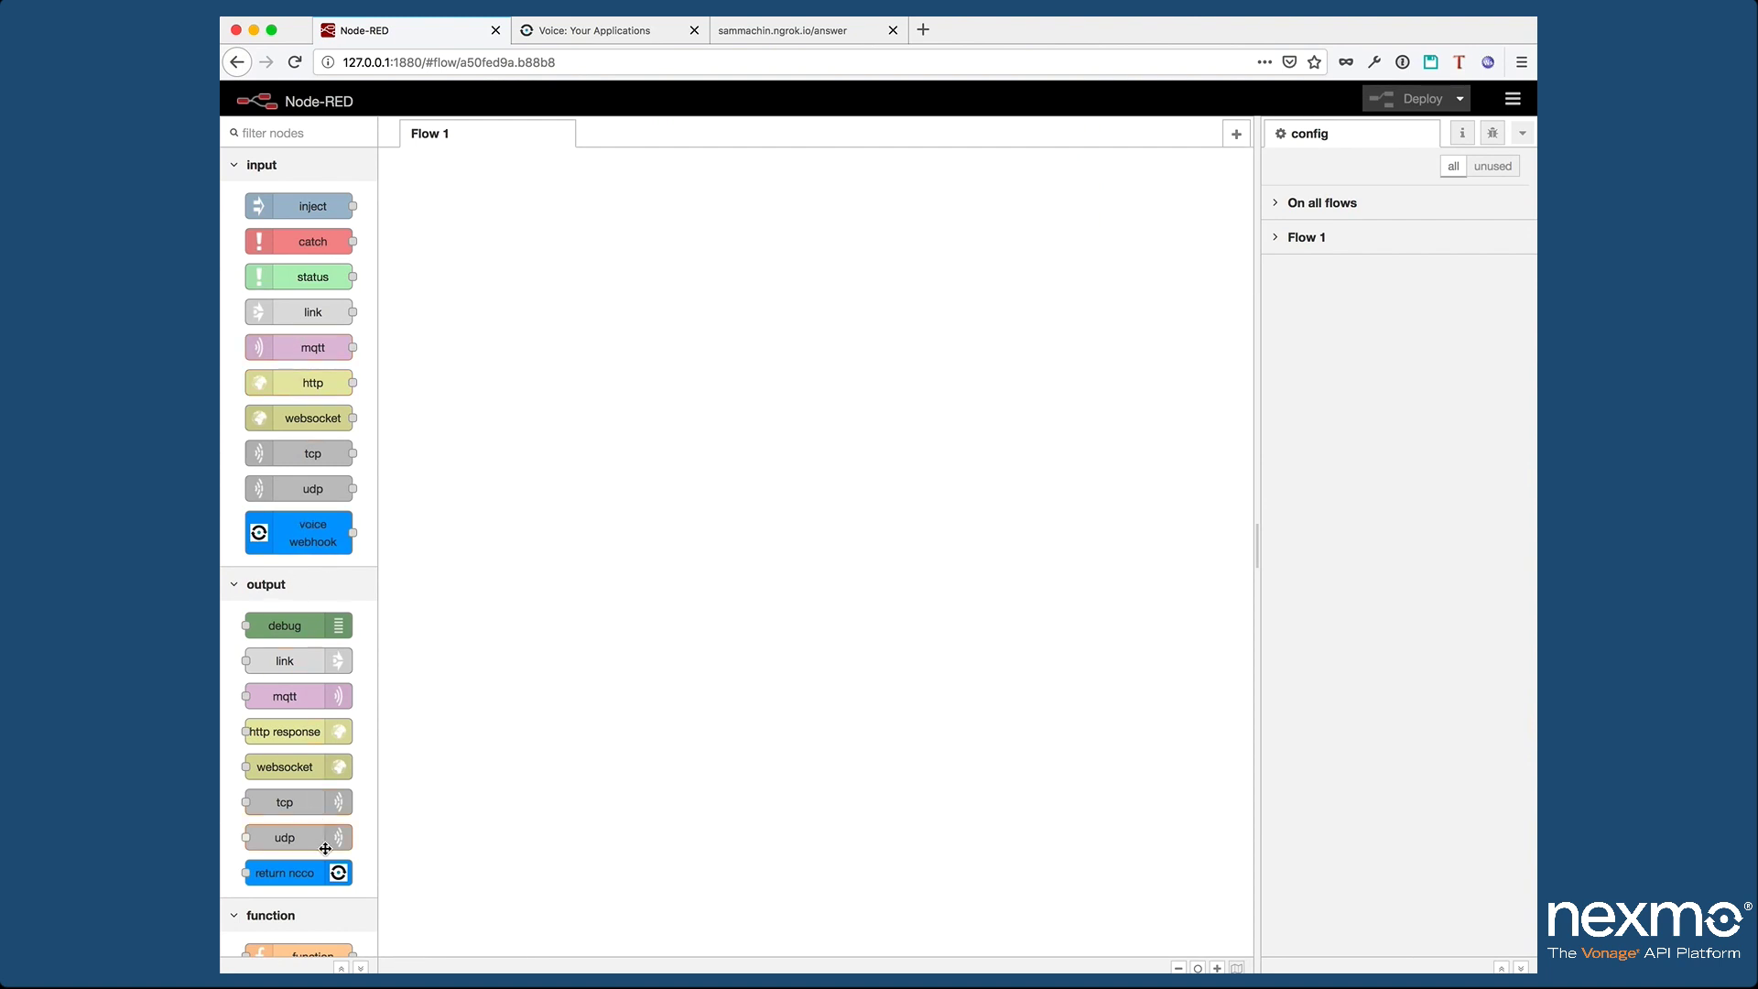
Step: Drag a createcall node from the nexmo palette section onto Flow 1 and open its settings
scroll(301, 873, down, 20)
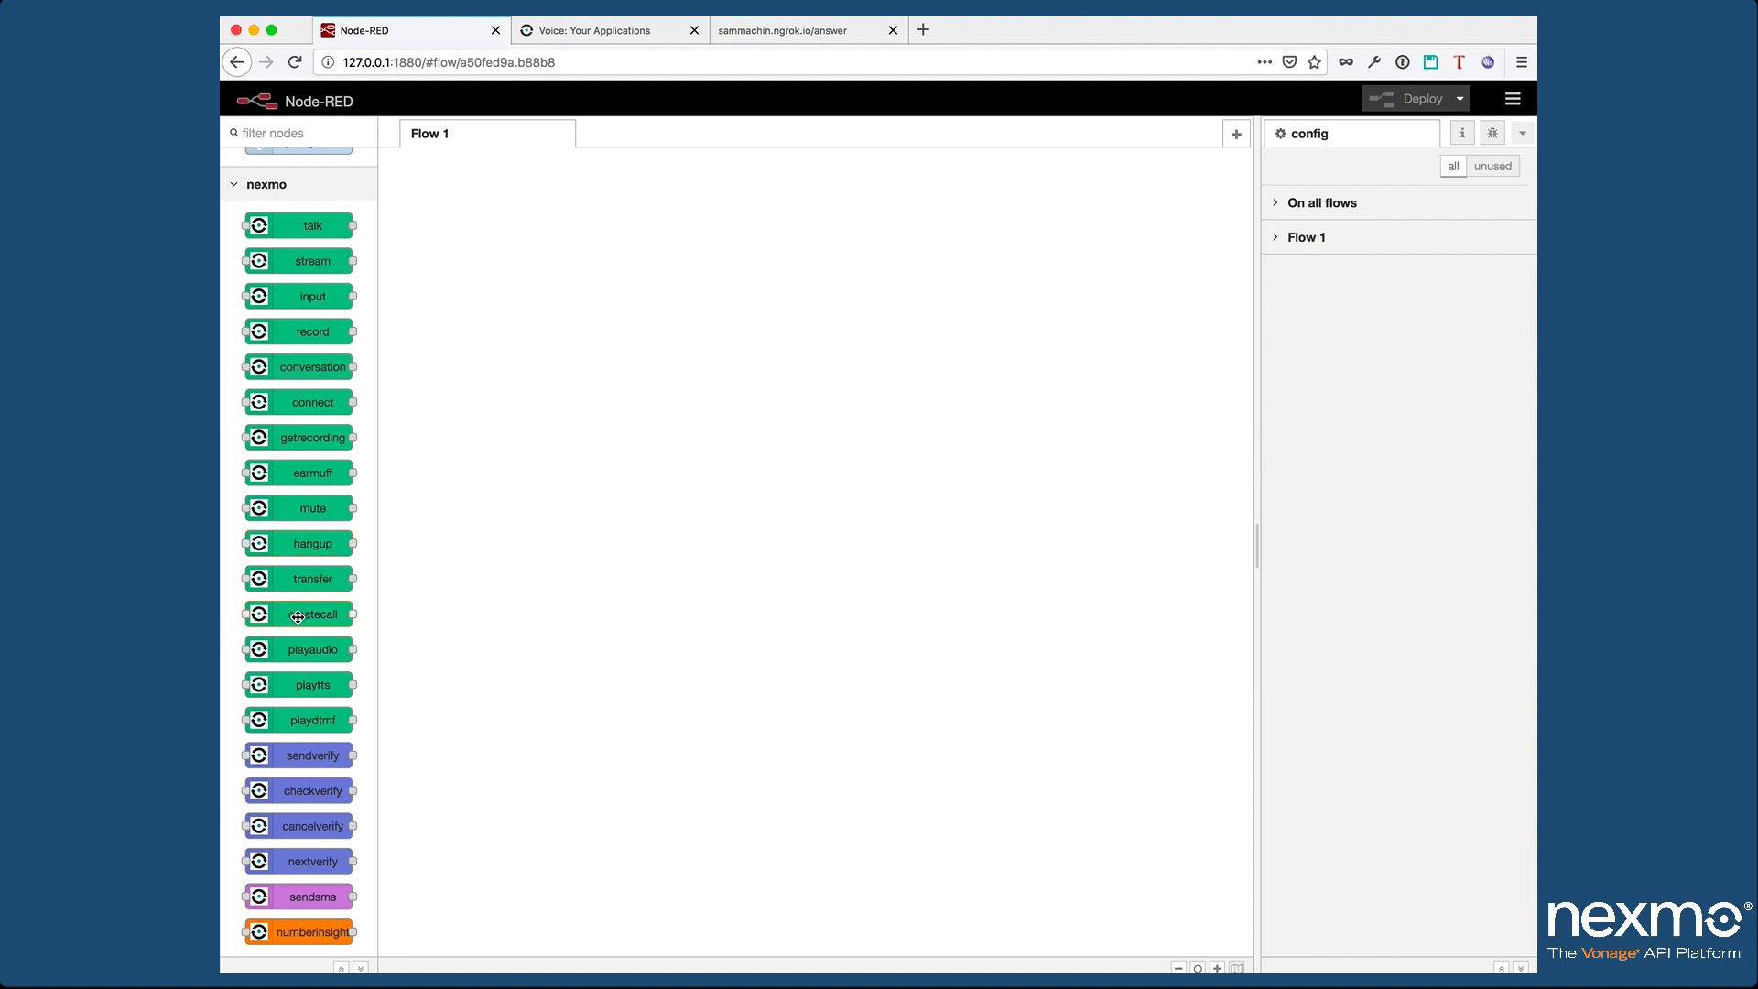
drag(293, 613, 661, 218)
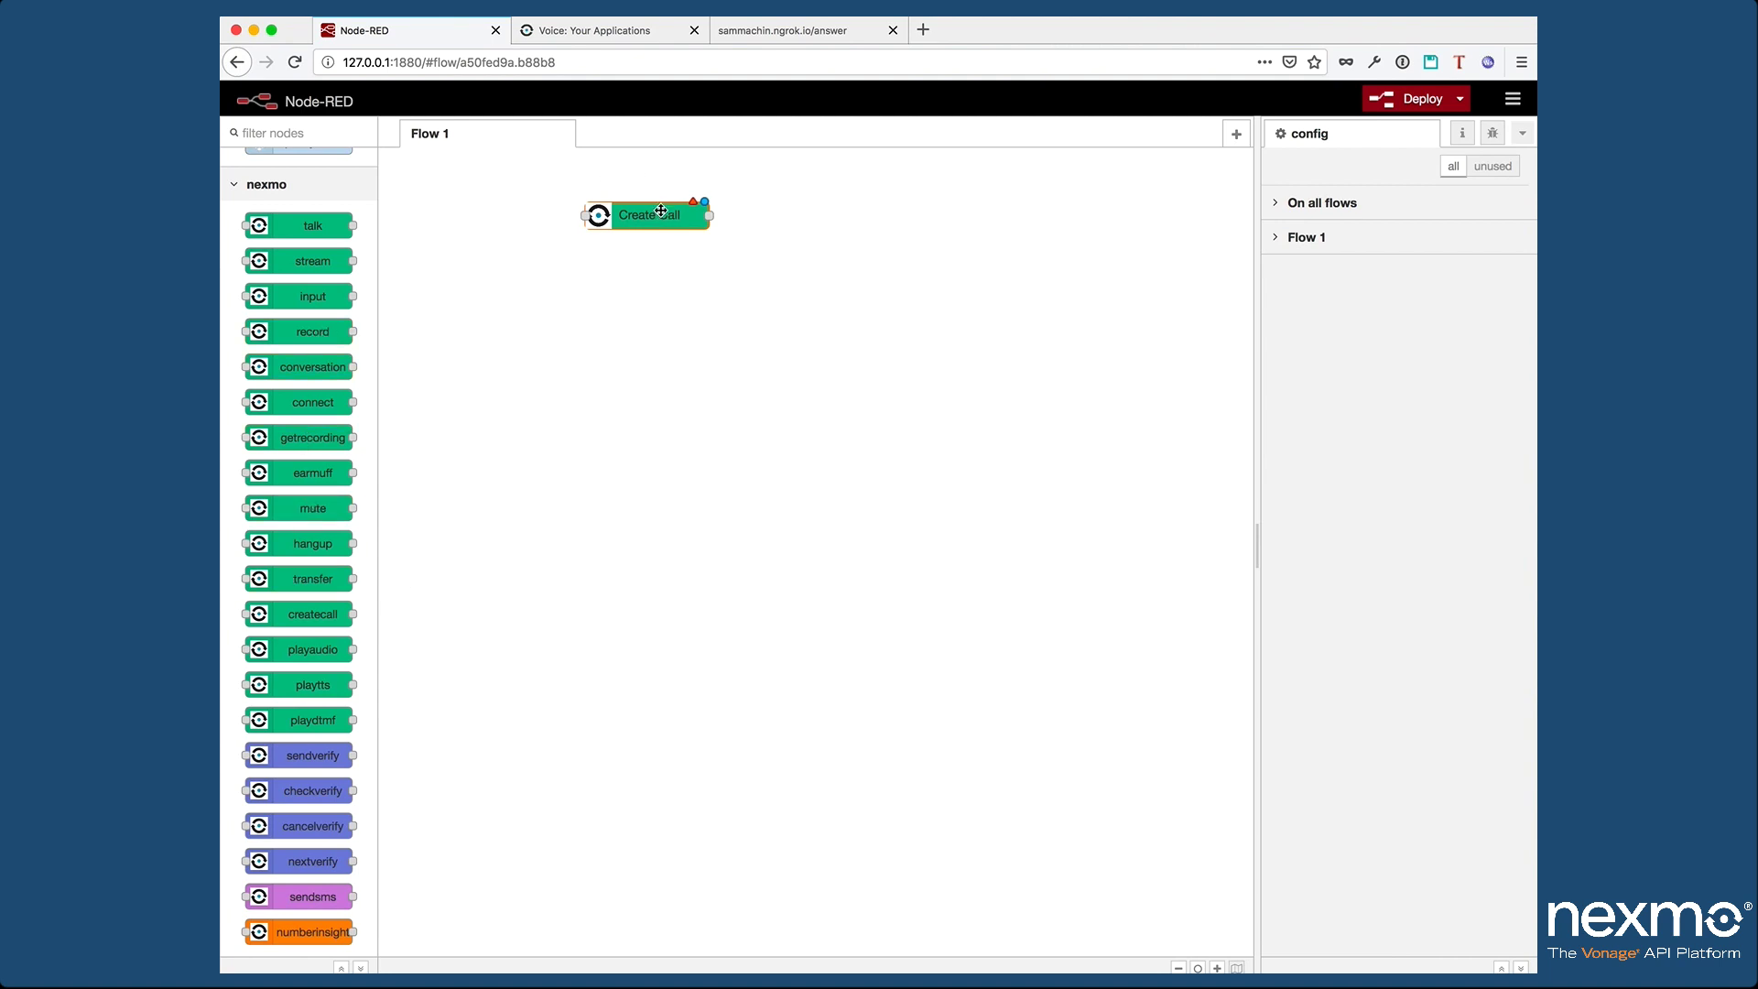
double_click(661, 211)
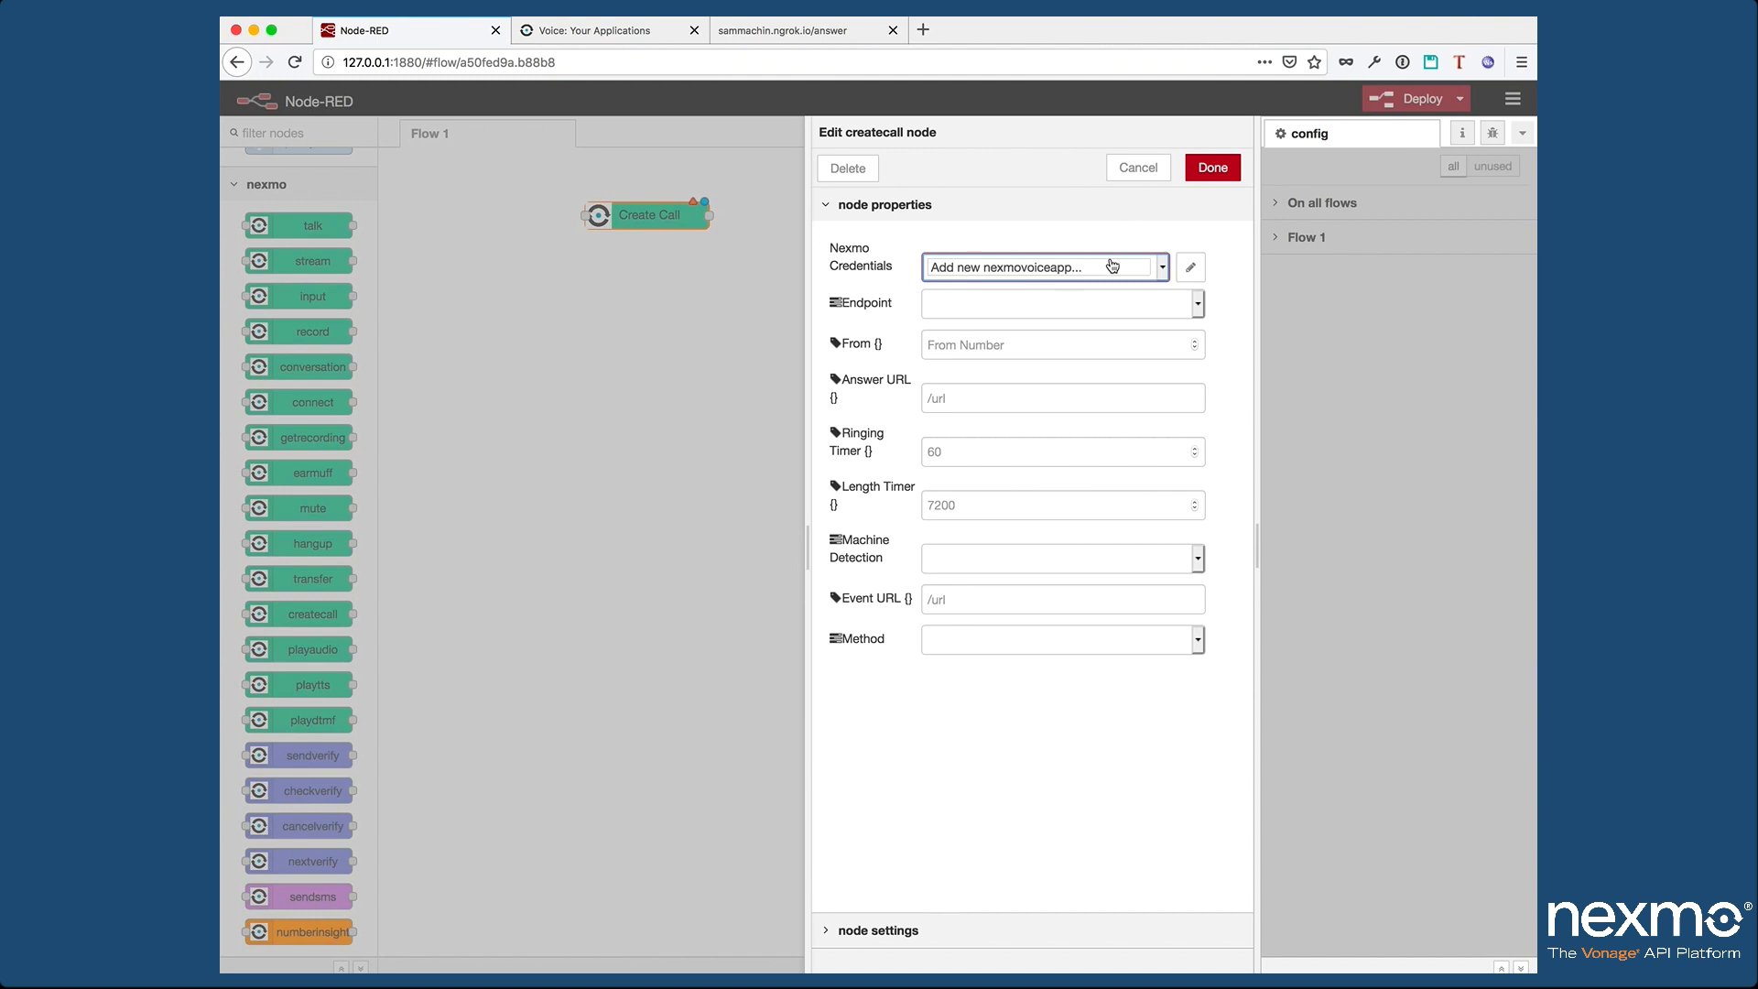
Step: Add a new Nexmo credential named 'NodeRed Video' and paste in the account's API key and secret
click(1190, 269)
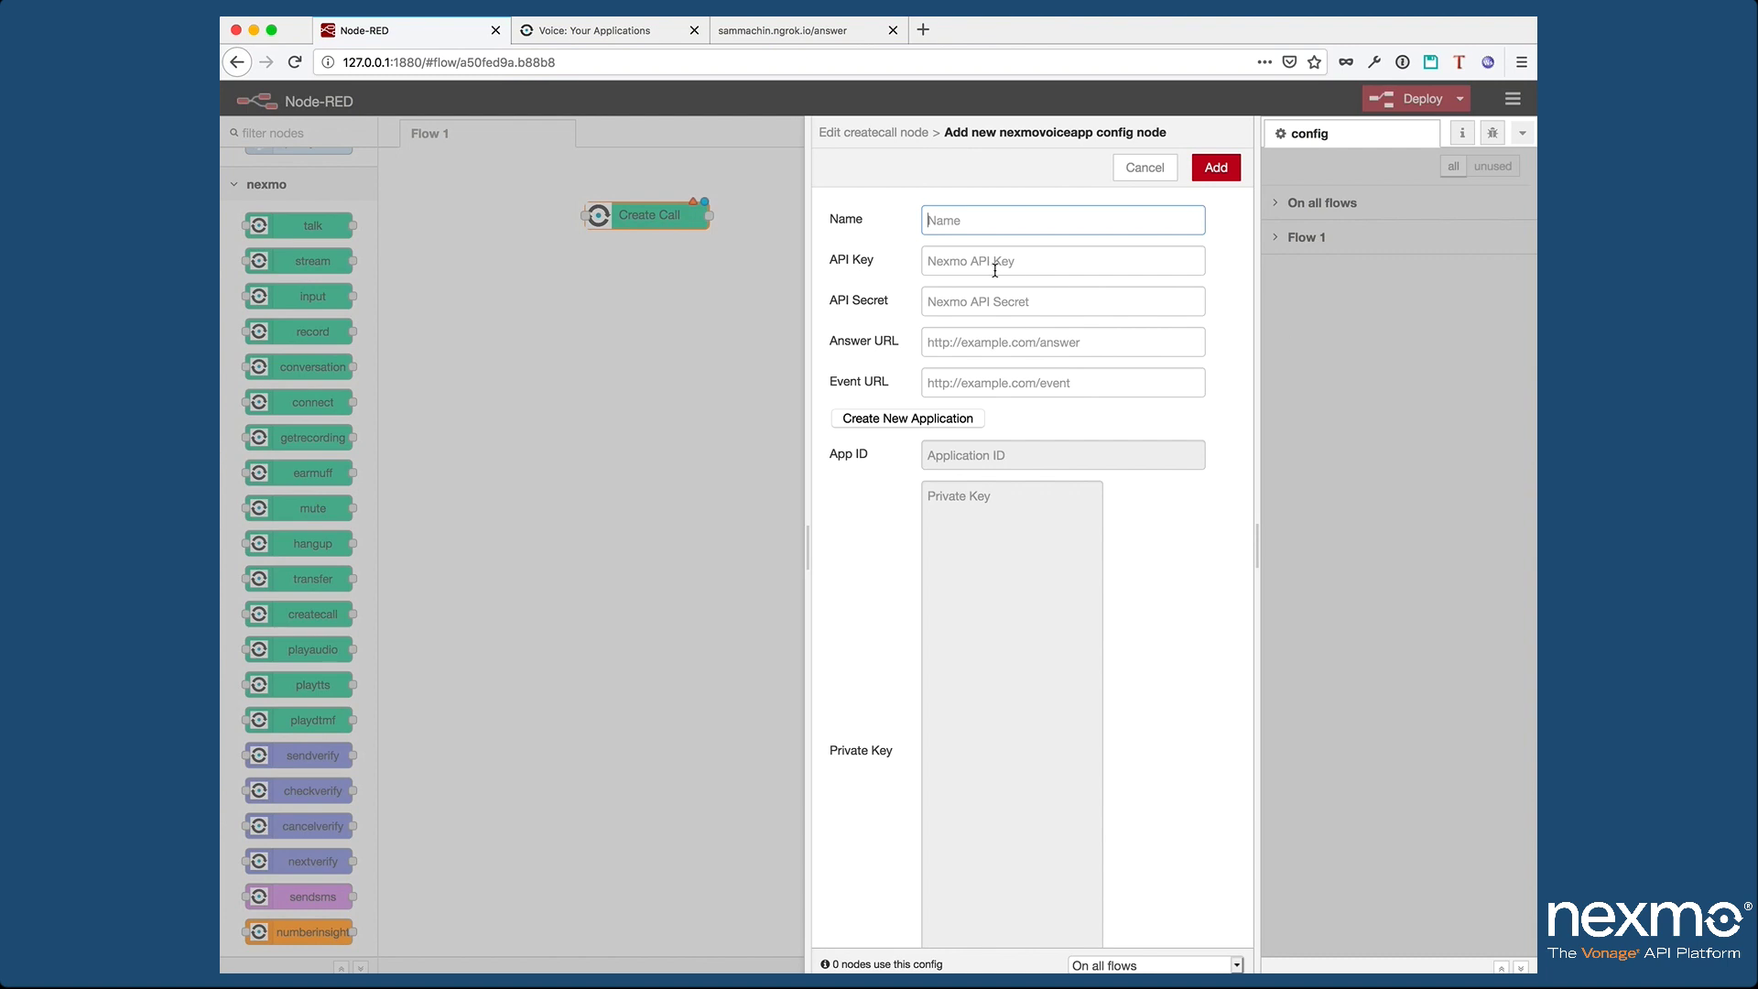
text(NodeRed Video)
key(super+Tab)
key(super+Tab)
click(1005, 261)
key(super+v)
click(966, 302)
key(super+v)
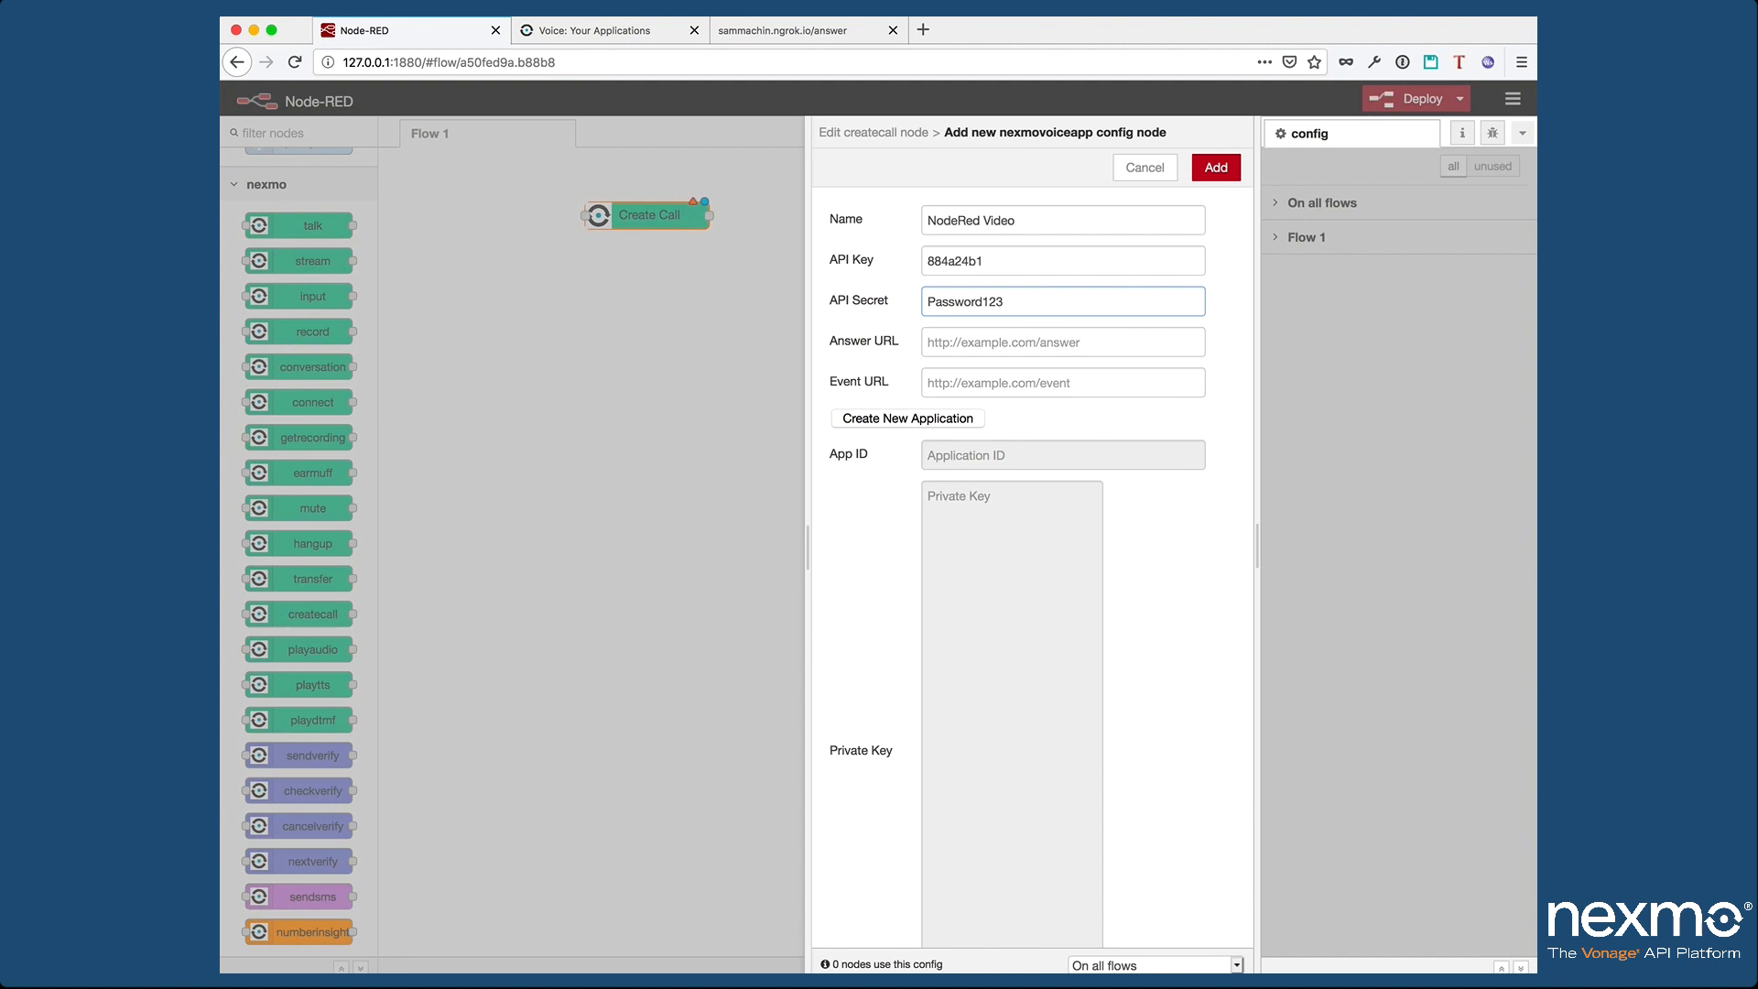
Step: Enter the ngrok /answer URL as Answer URL and reuse it as the Event URL ending in /event
click(998, 344)
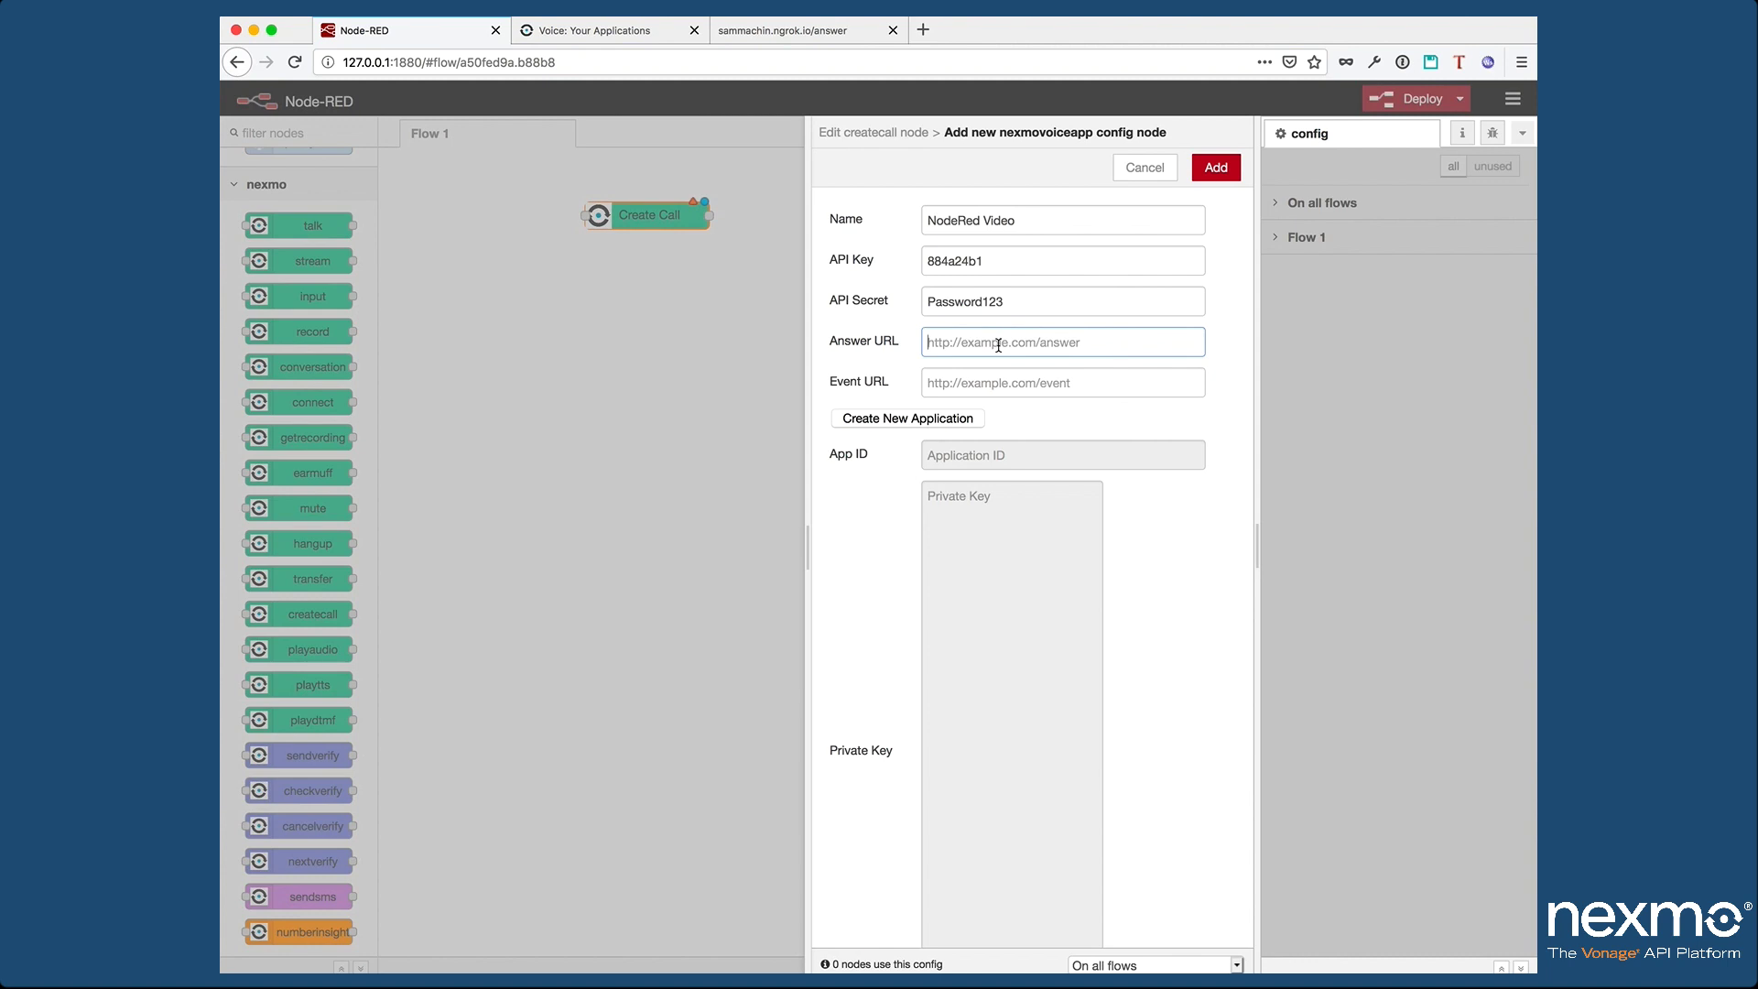
text(http://sammachin.ngrok.io/answer)
key(super+a)
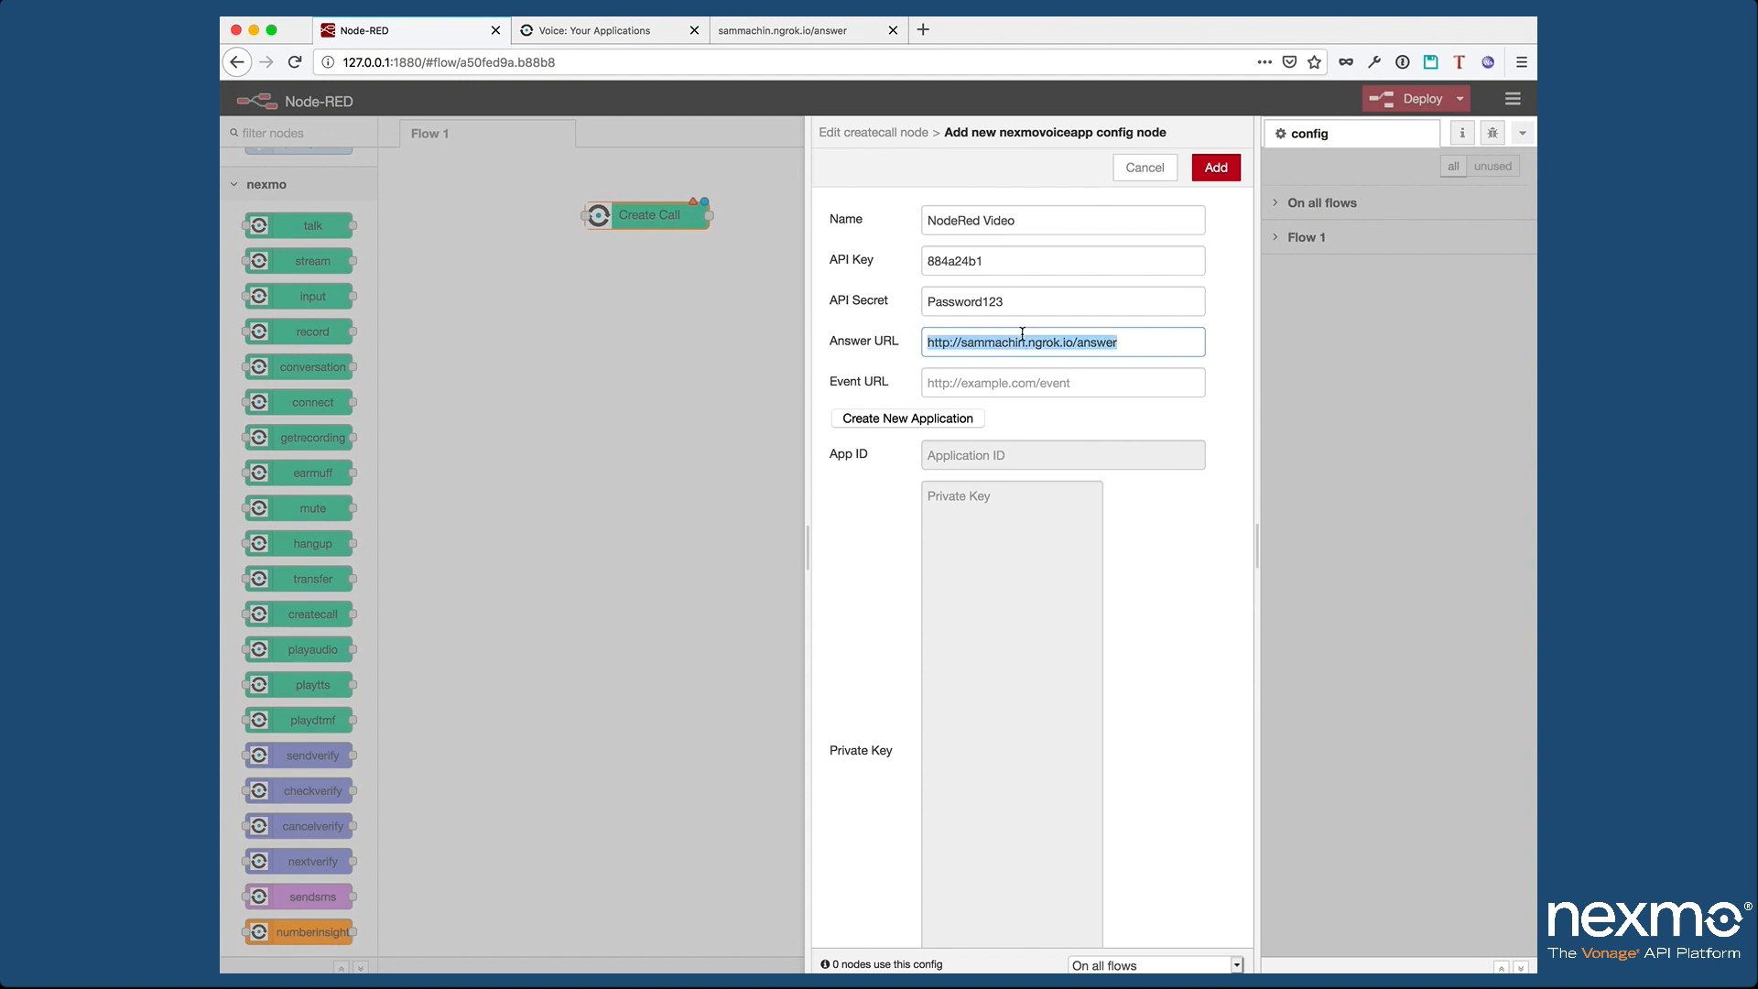
key(super+c)
click(1005, 382)
key(super+v)
double_click(1094, 385)
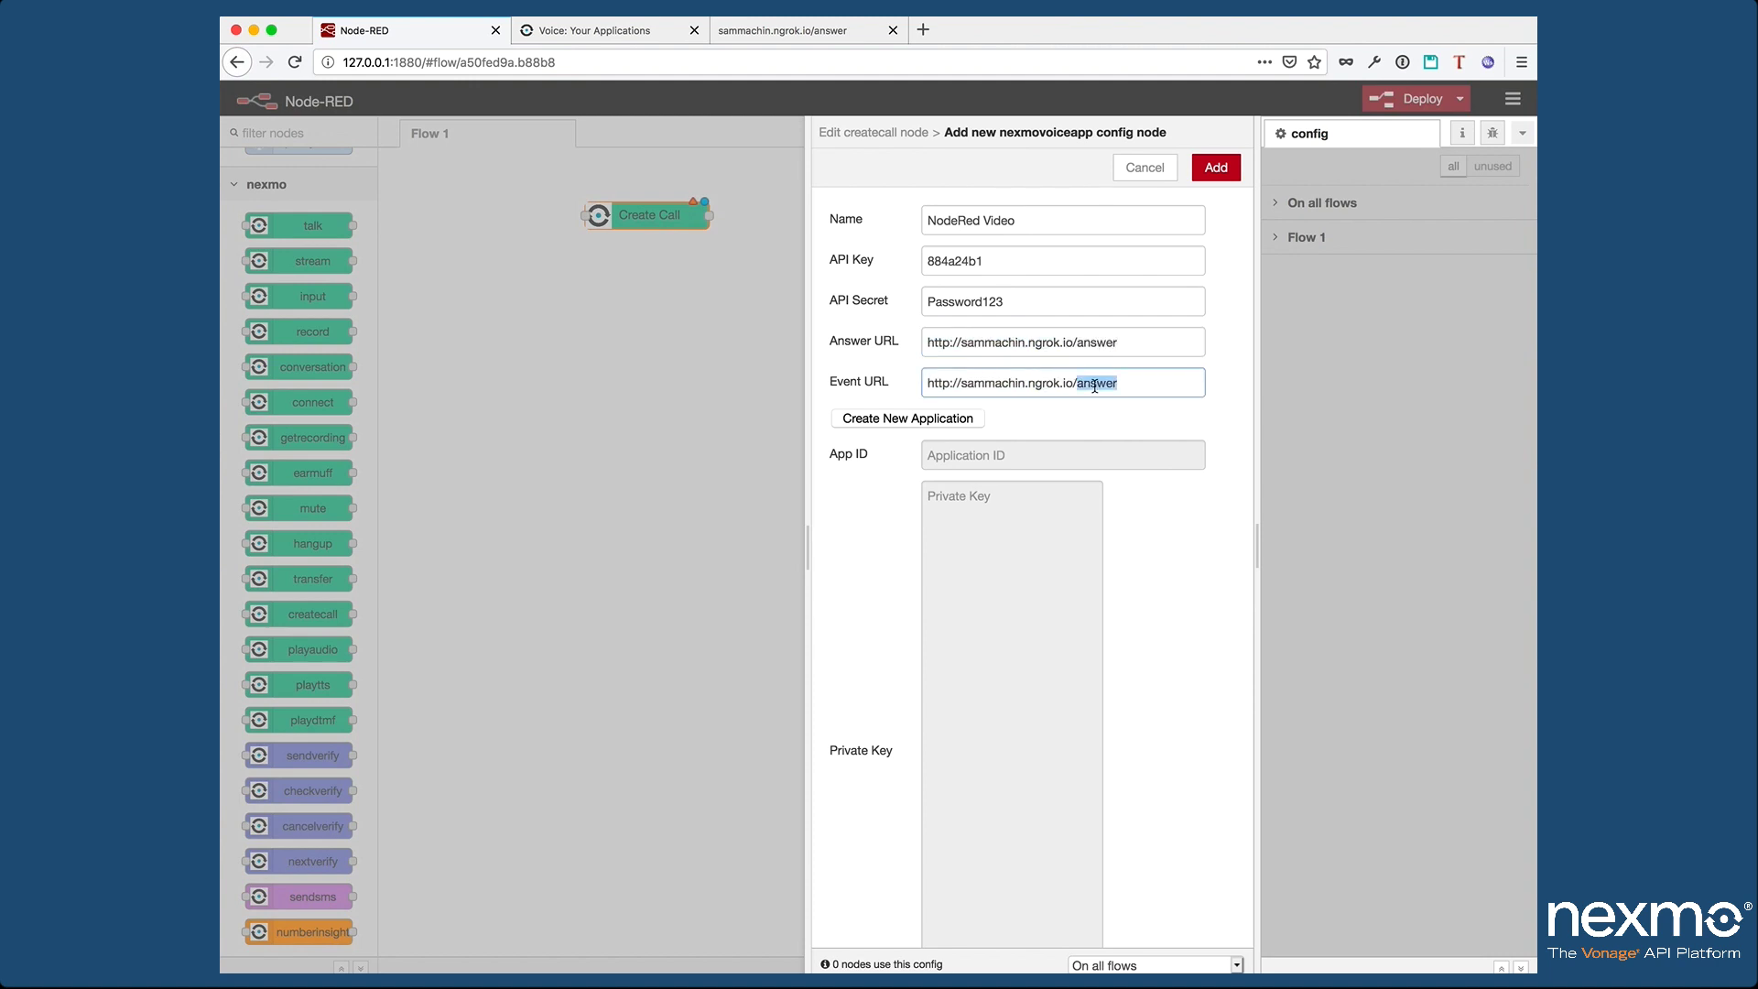
text(event)
Step: Create the Nexmo application, save the NodeRed Video credentials, then delete the Create Call node
click(893, 423)
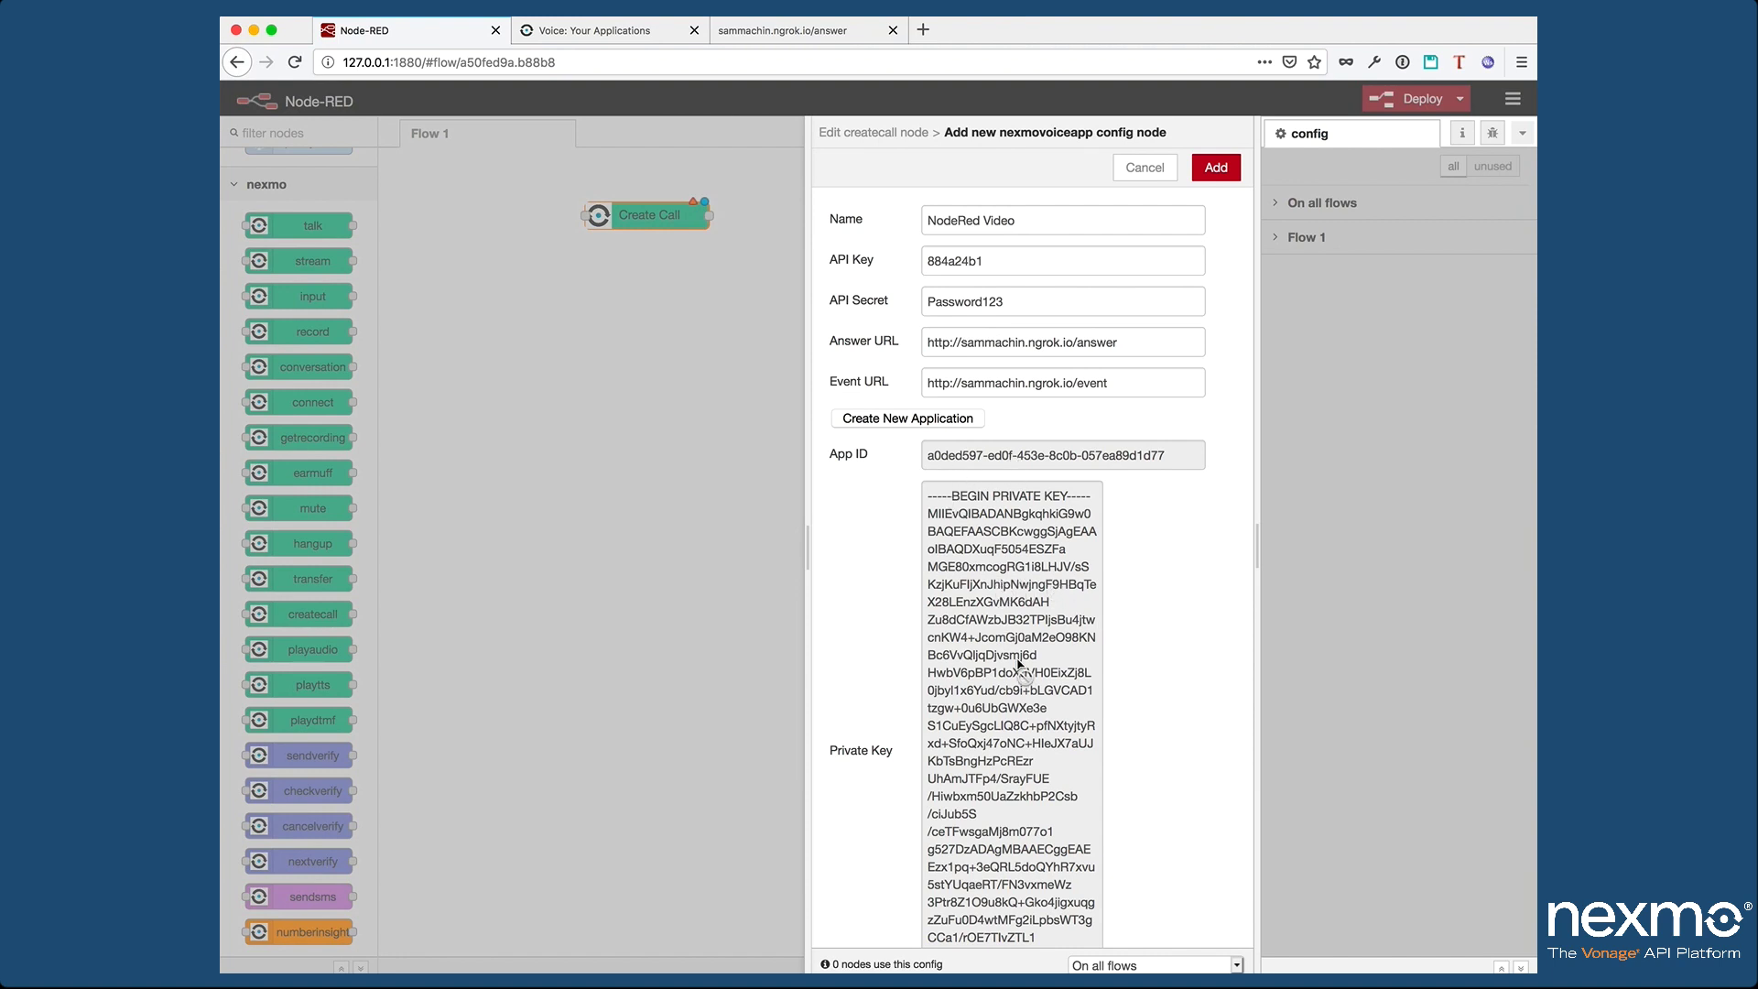
click(1207, 169)
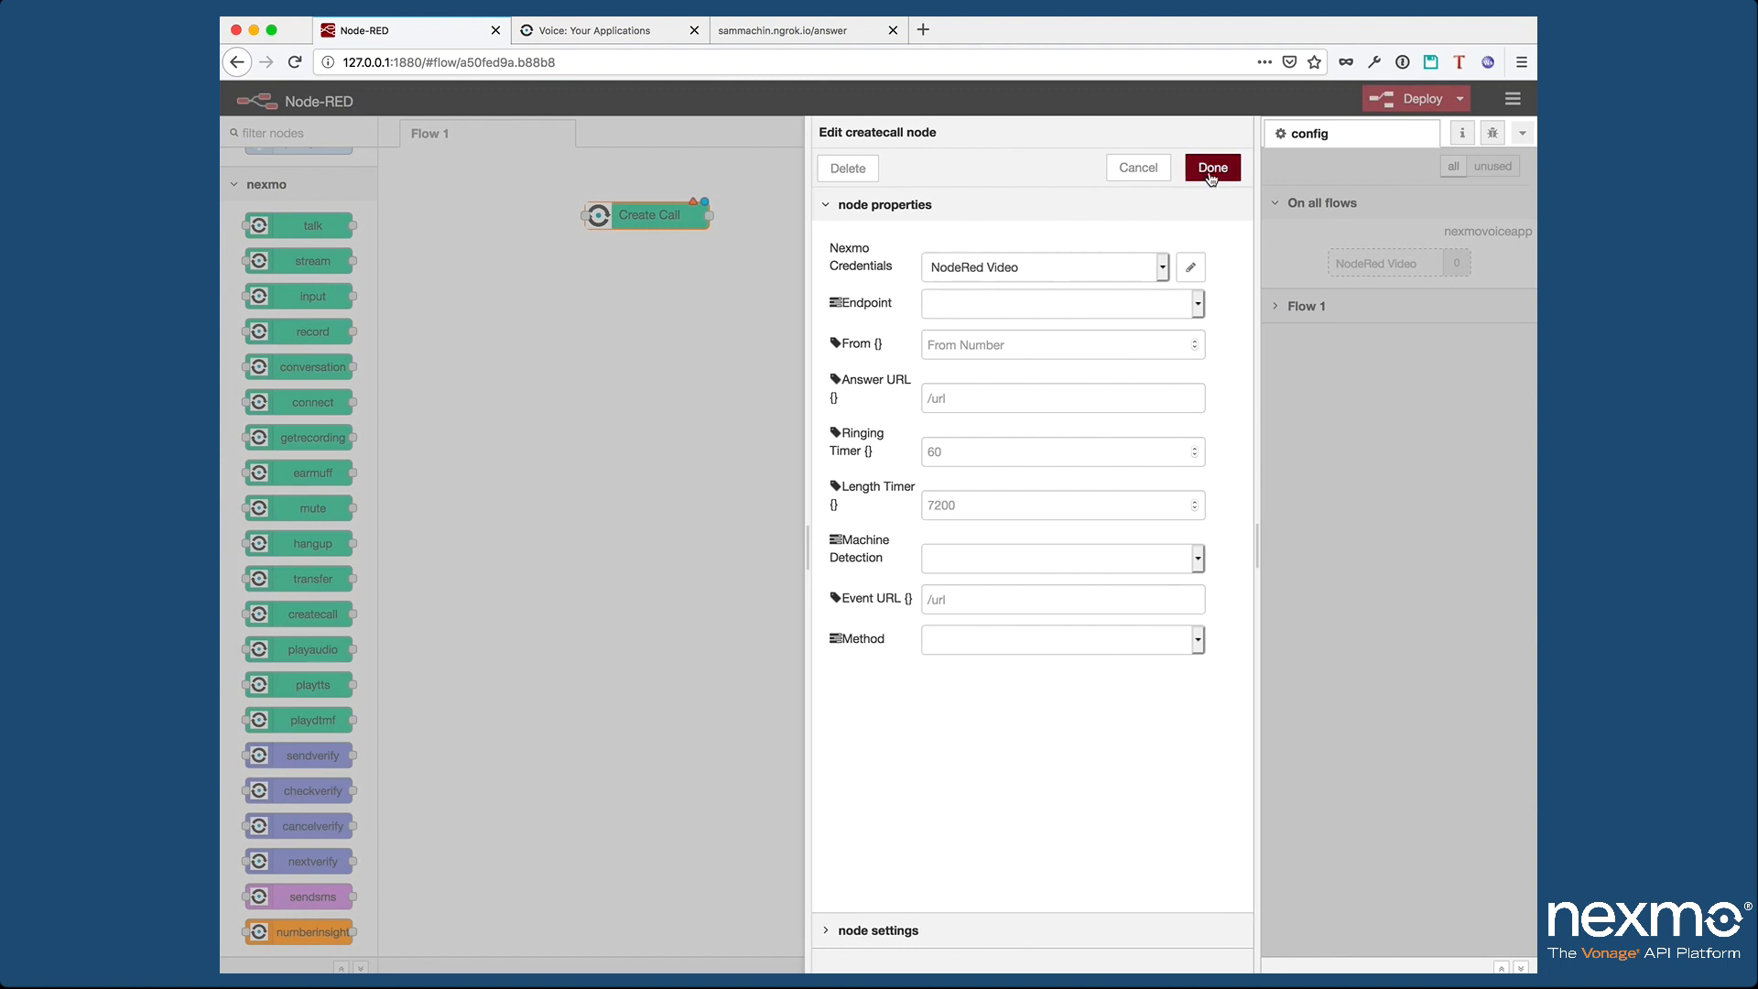
click(1210, 170)
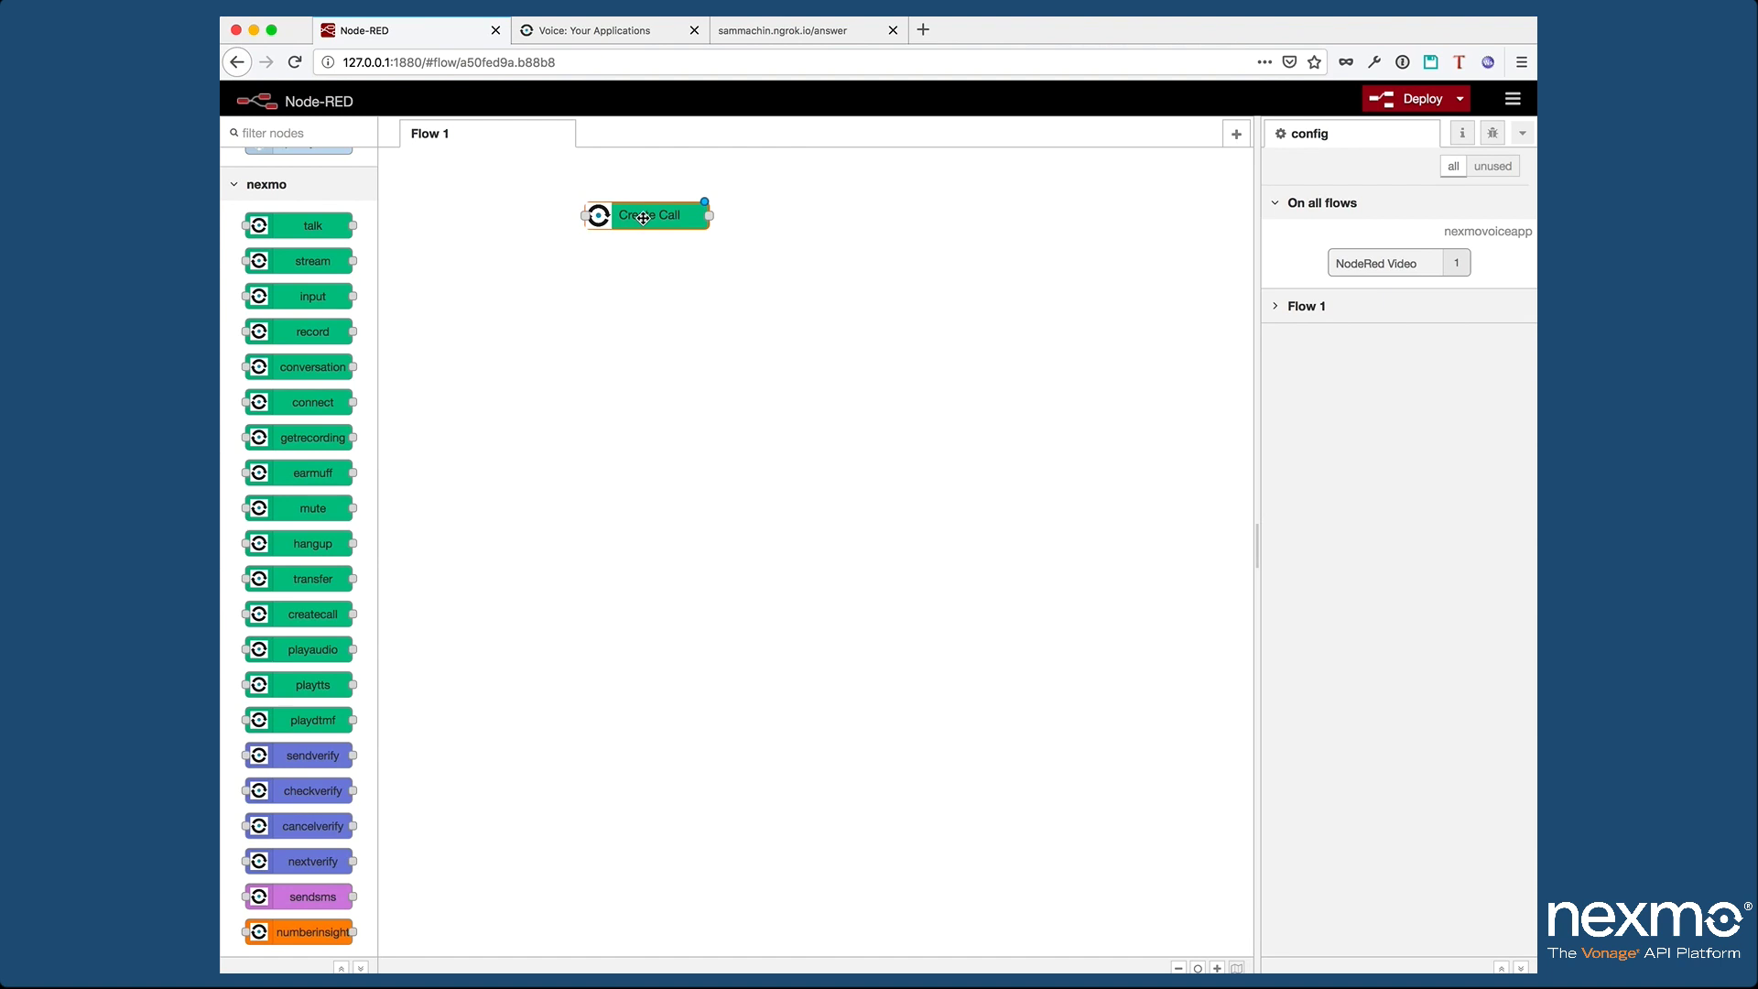
key(Delete)
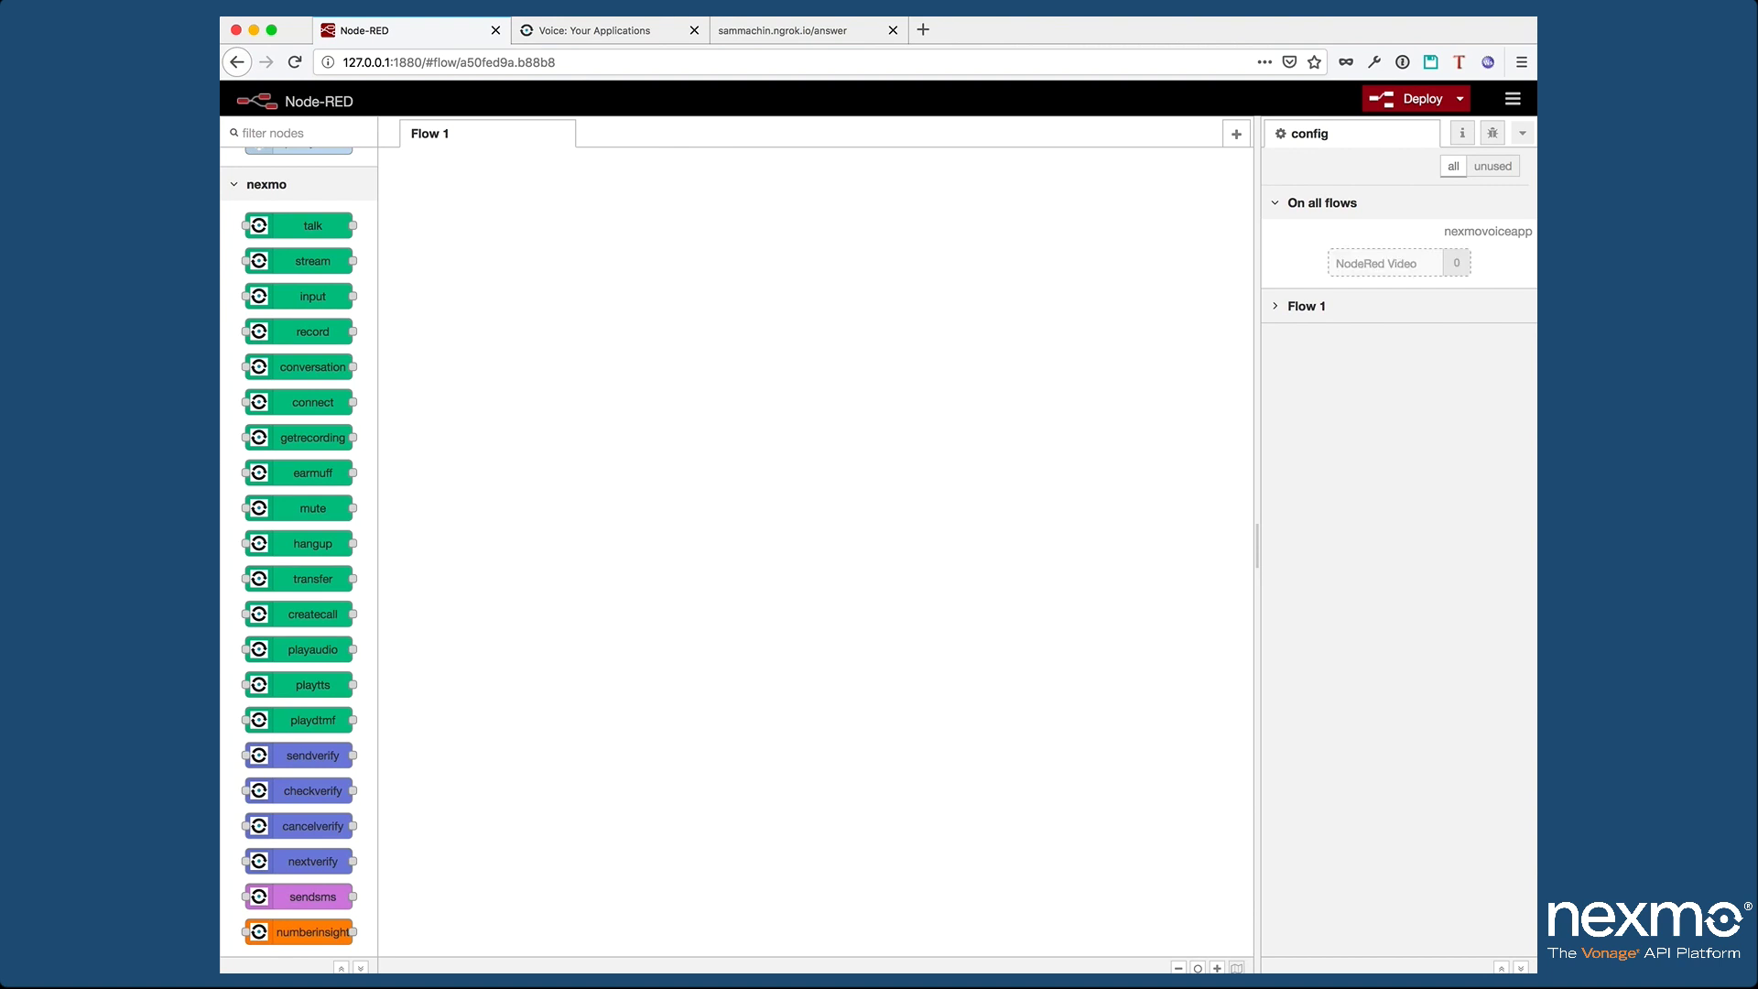
Step: Open NodeRed Video from the applications list sorted newest first and show its linkable numbers
click(626, 34)
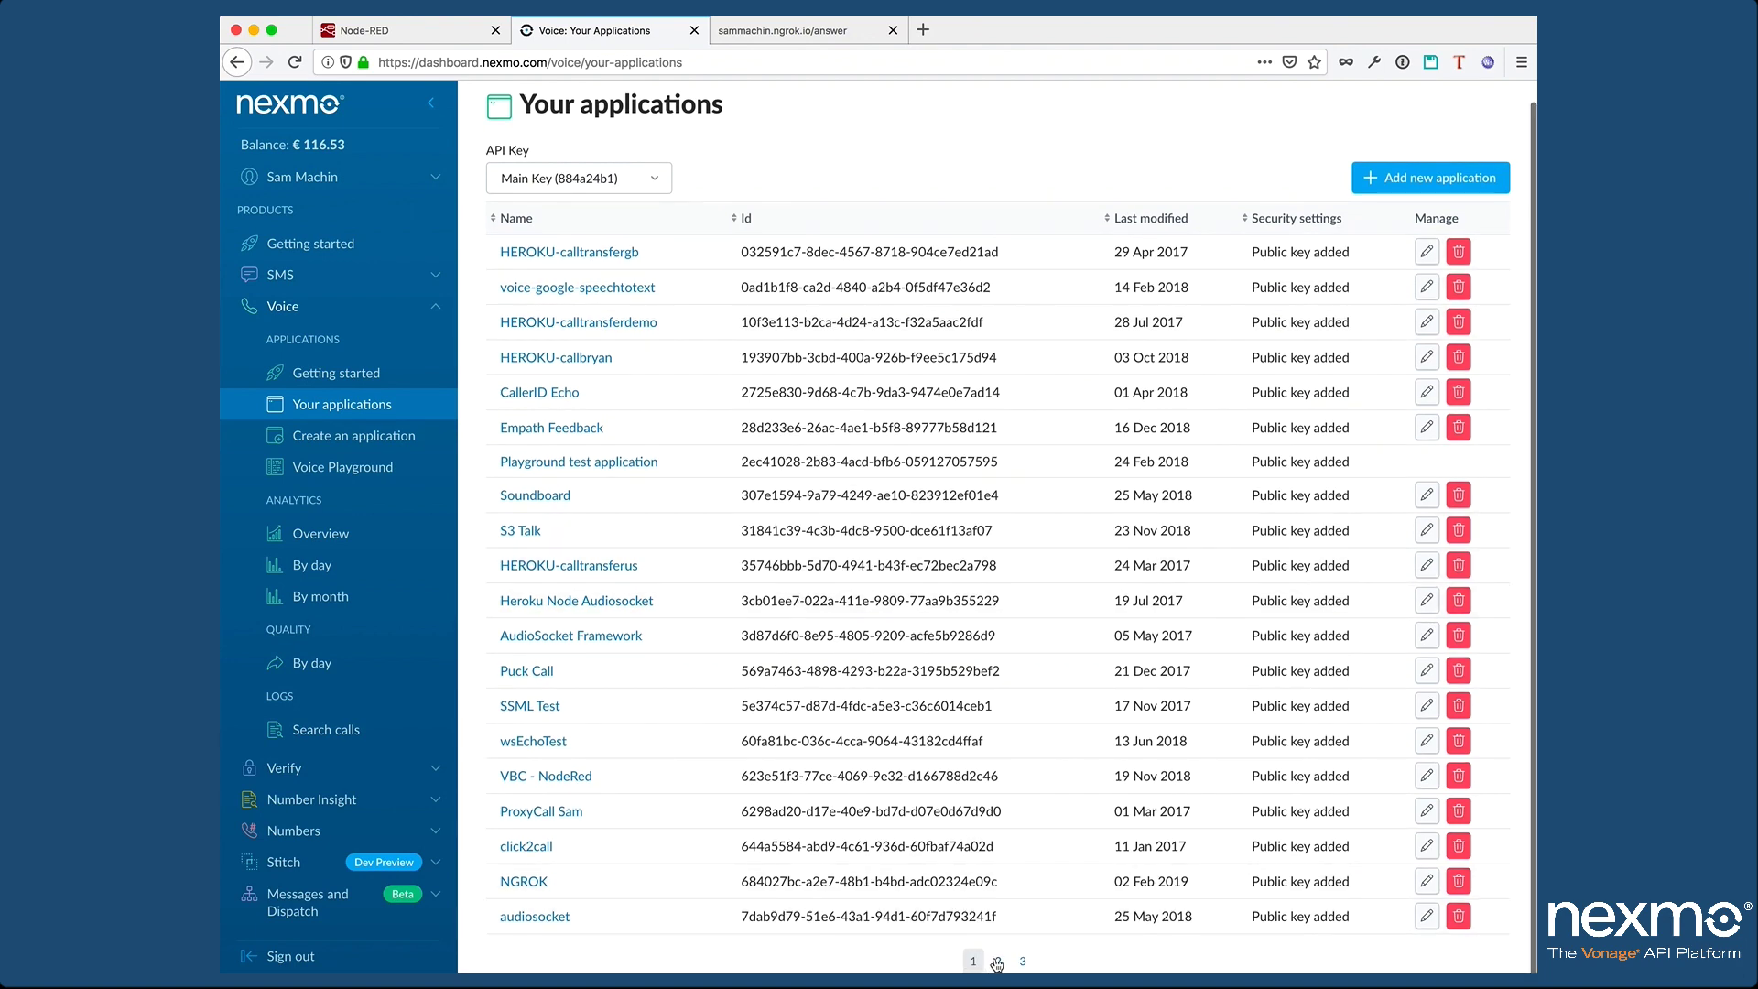
click(995, 963)
click(1161, 238)
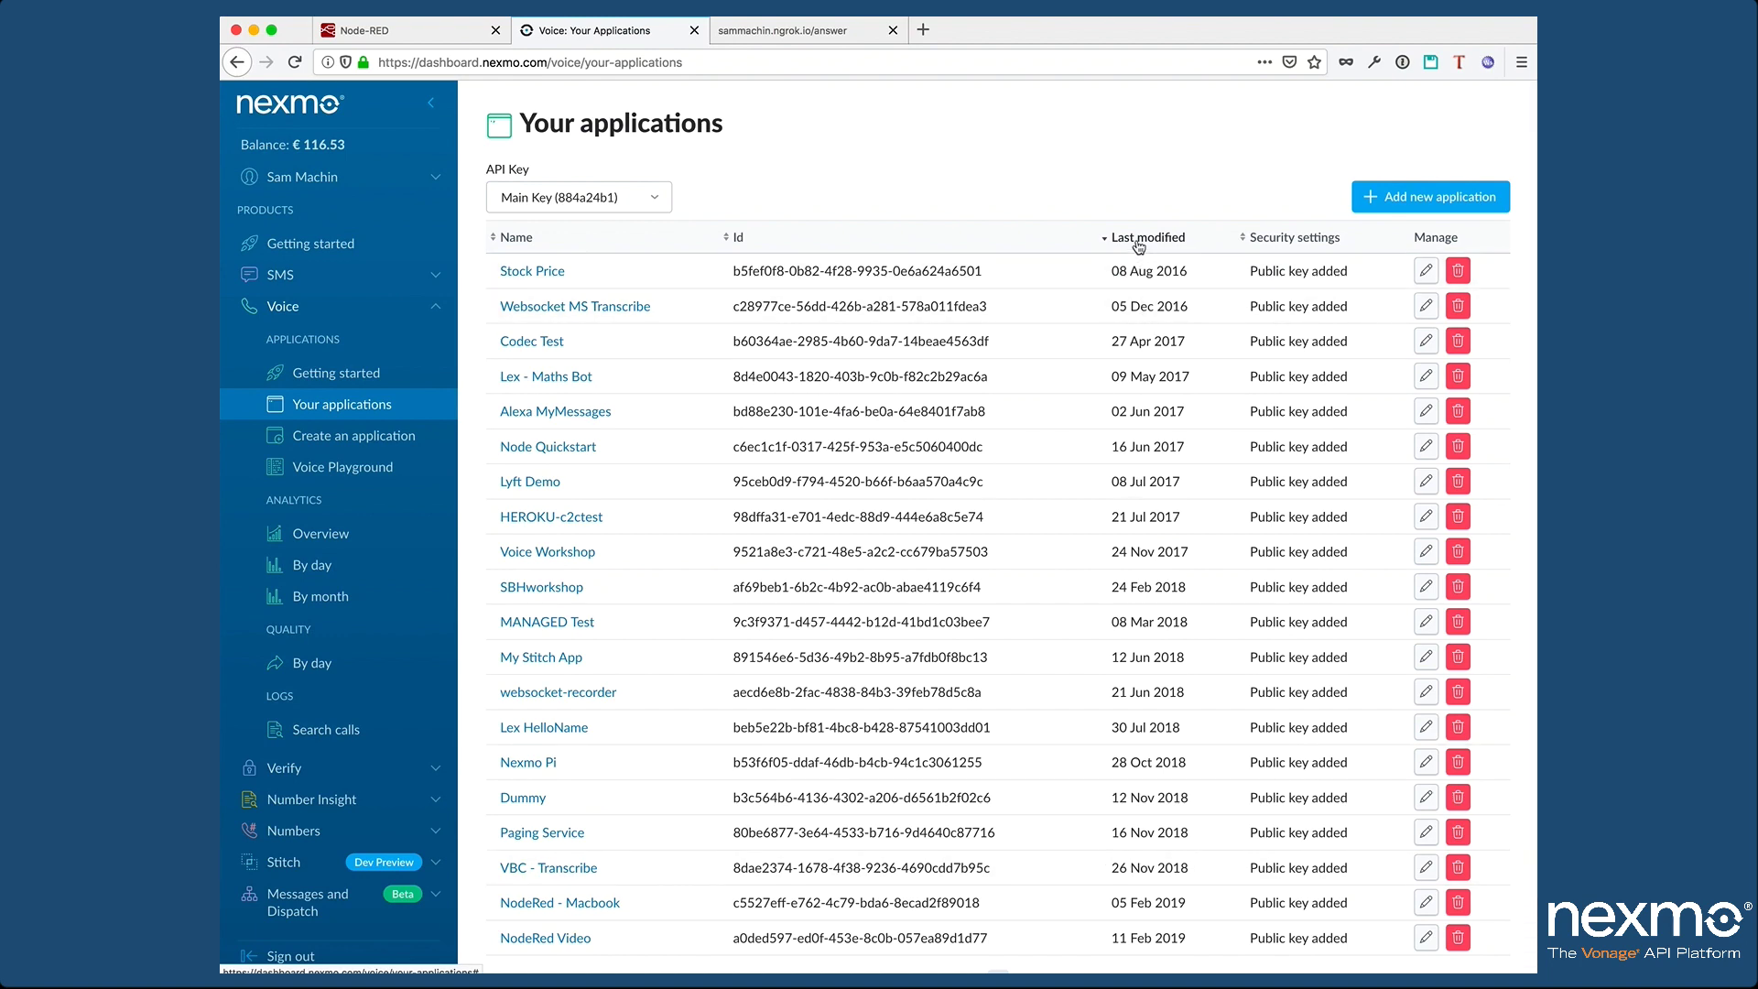
click(1140, 239)
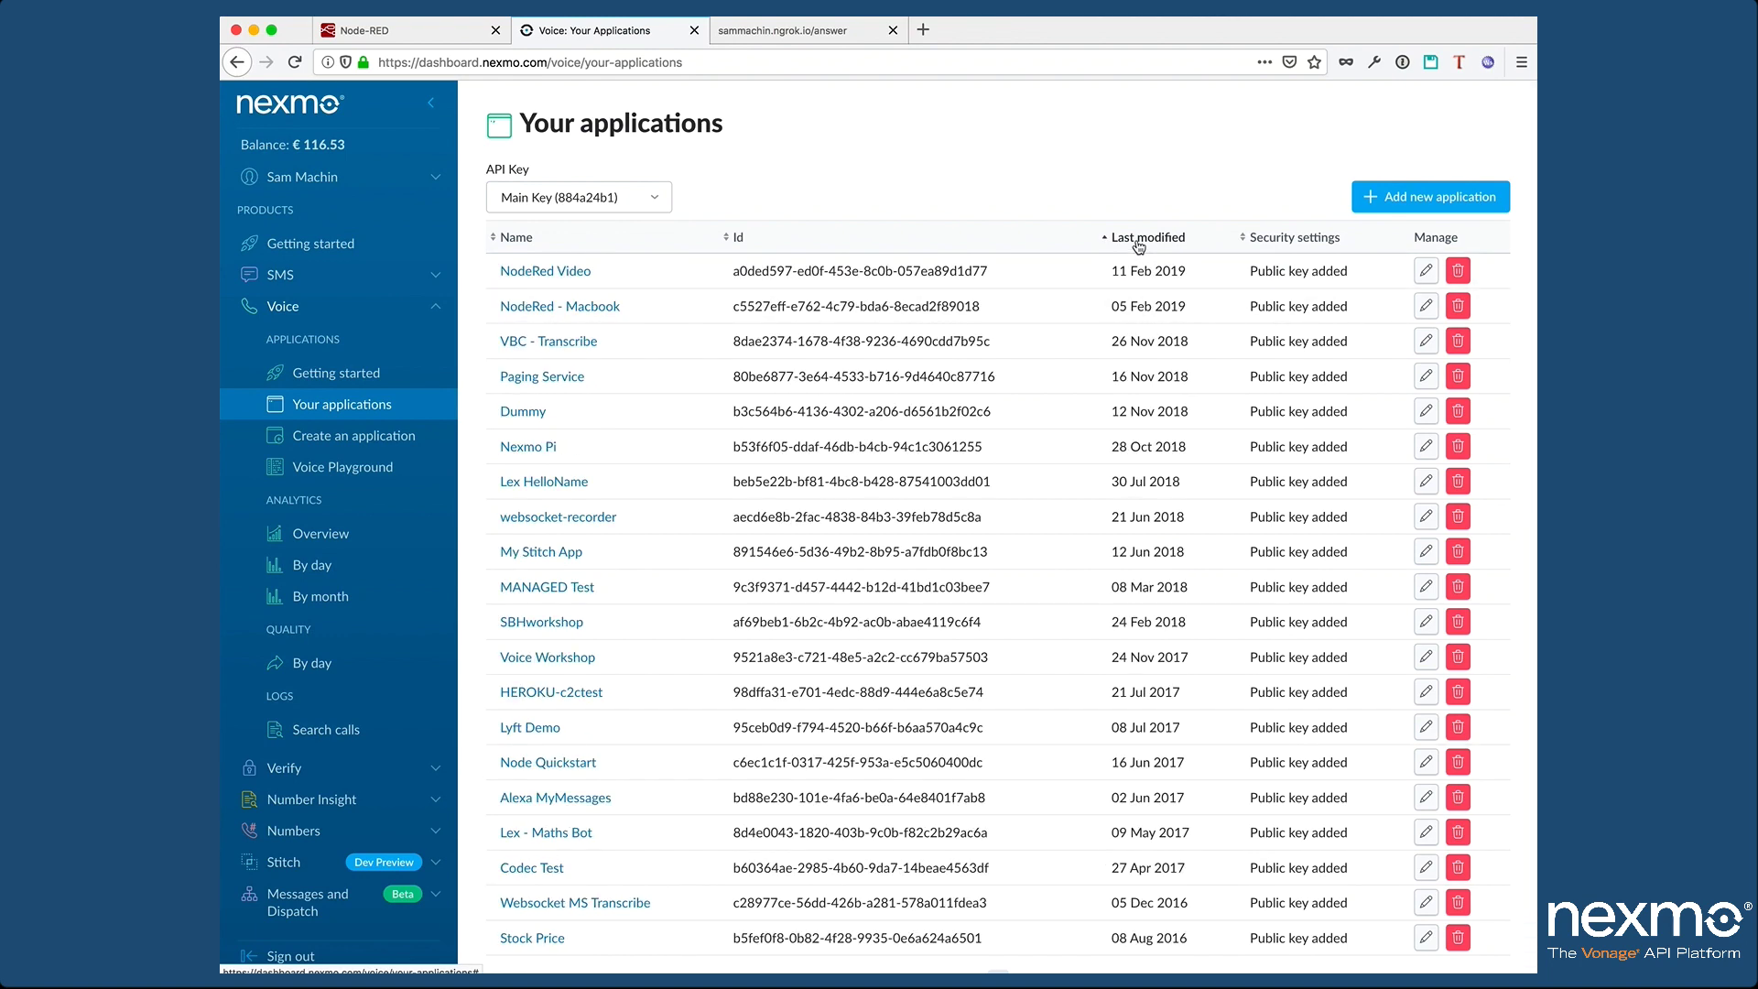
click(564, 275)
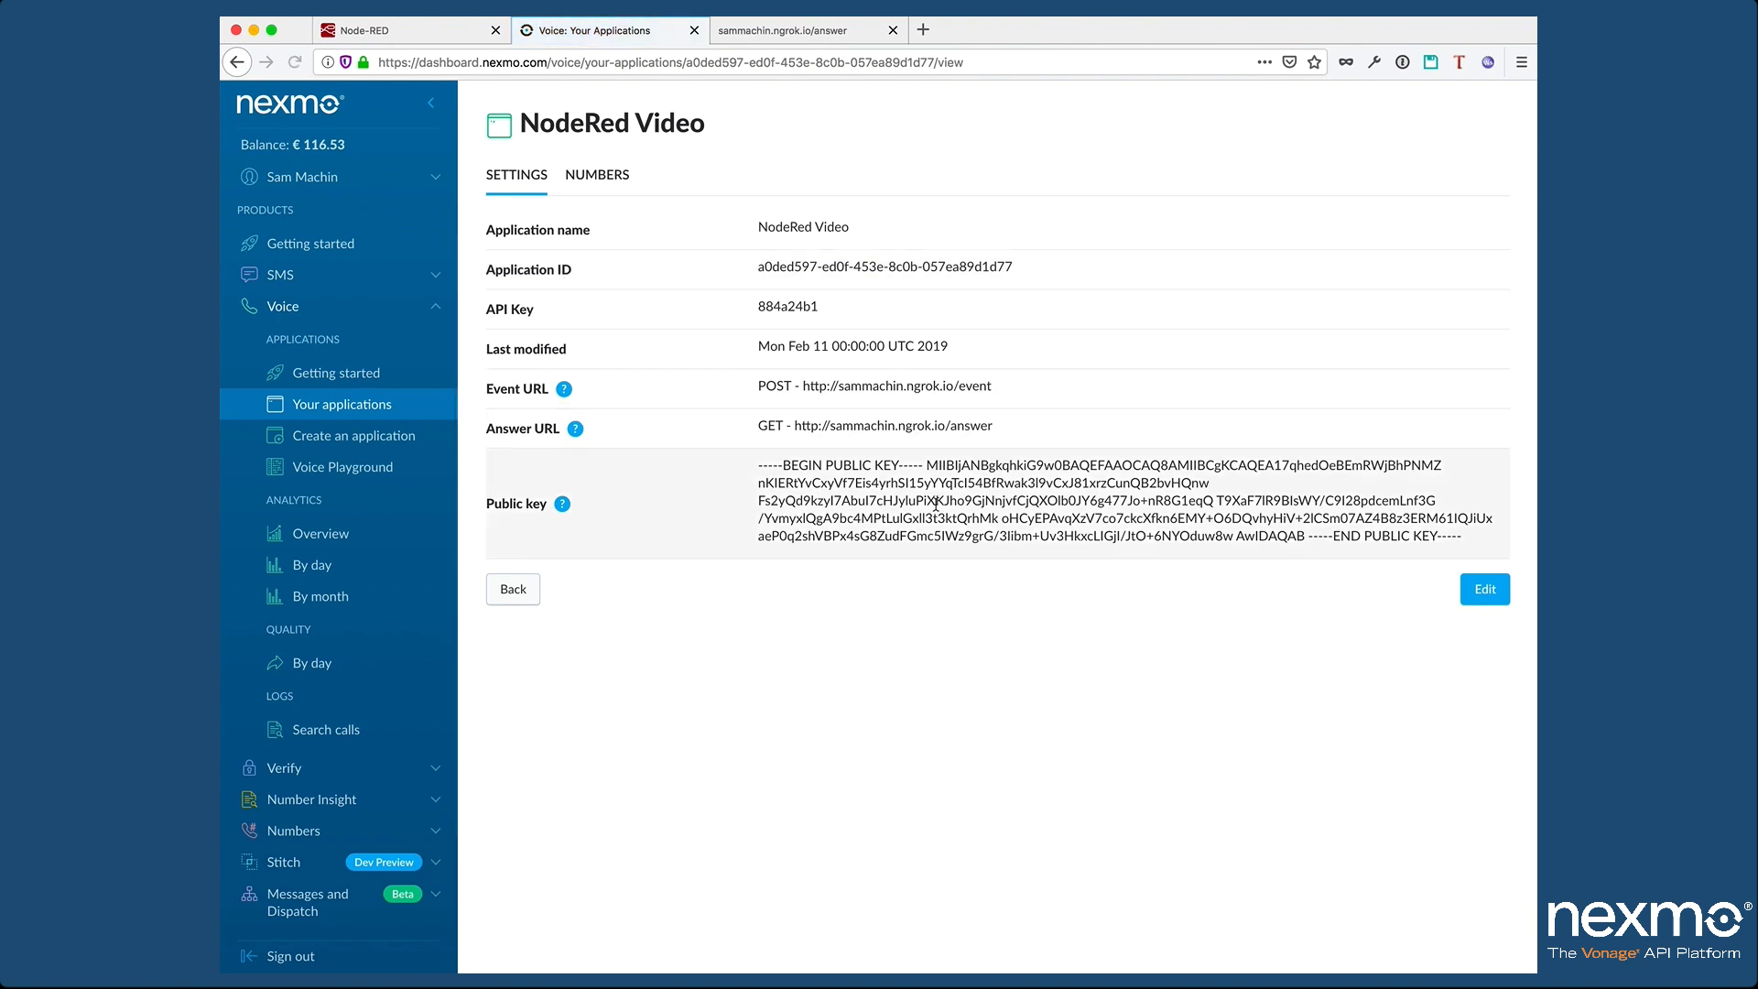
click(604, 175)
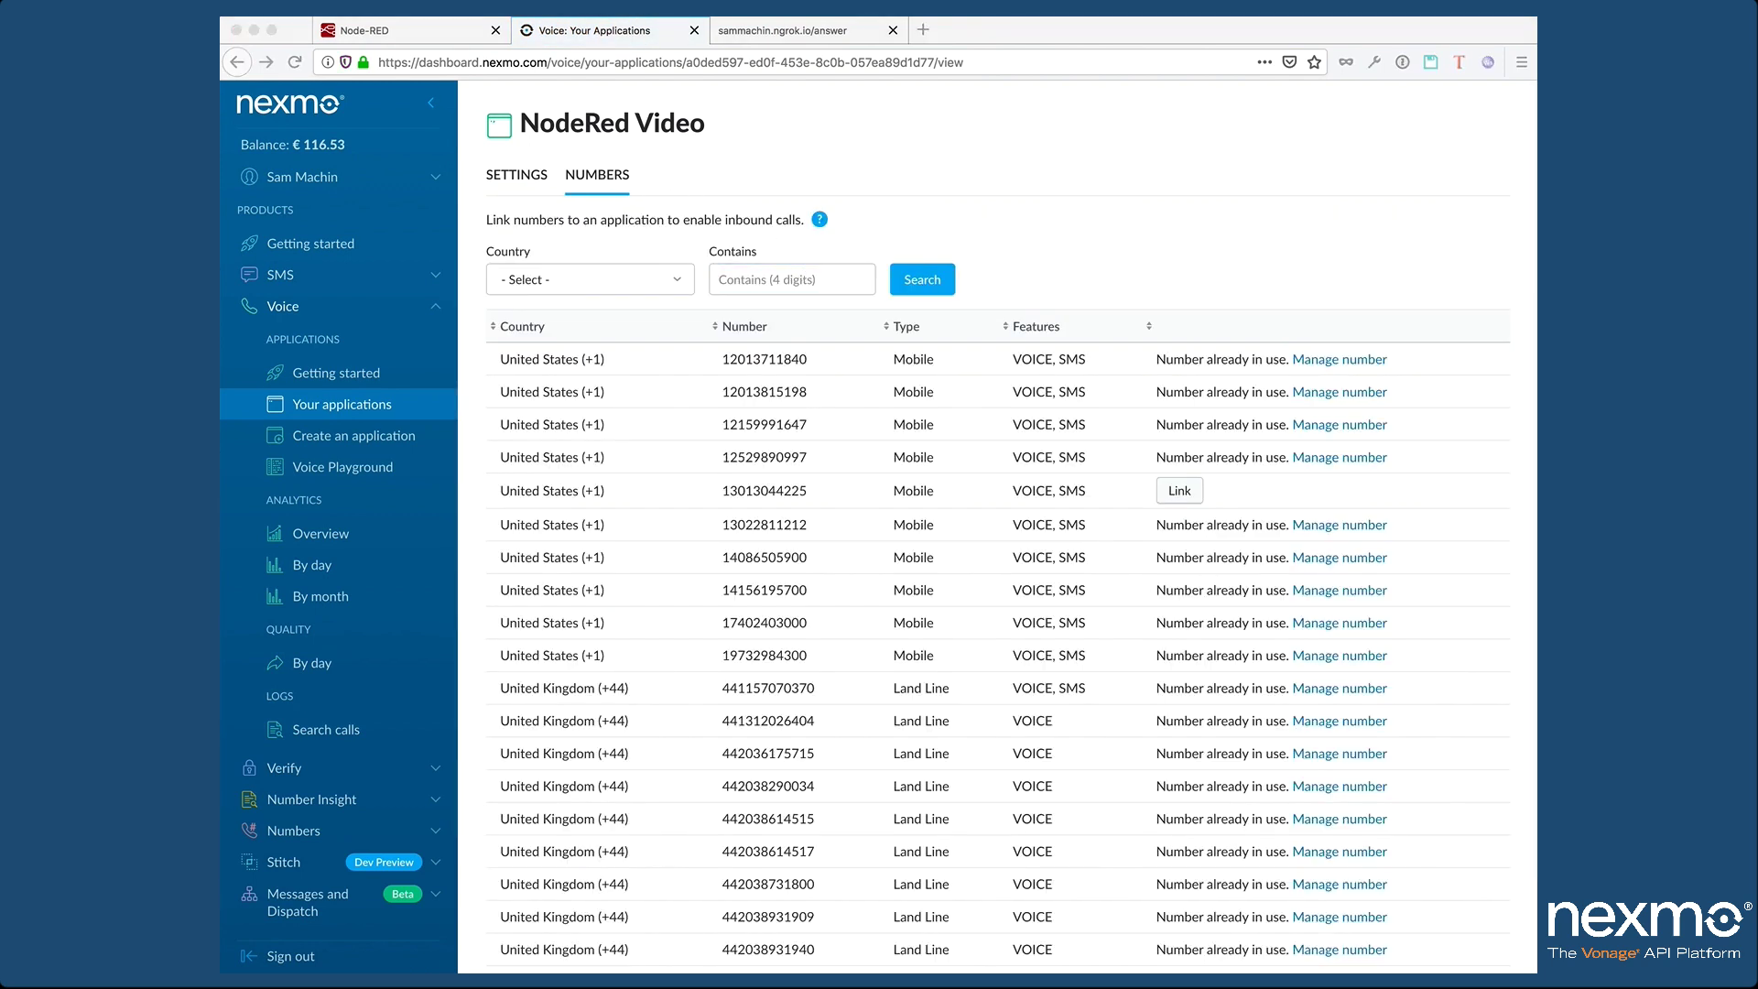
Step: Search United Kingdom (+44) numbers containing 3480 and link the result to NodeRed Video
click(818, 281)
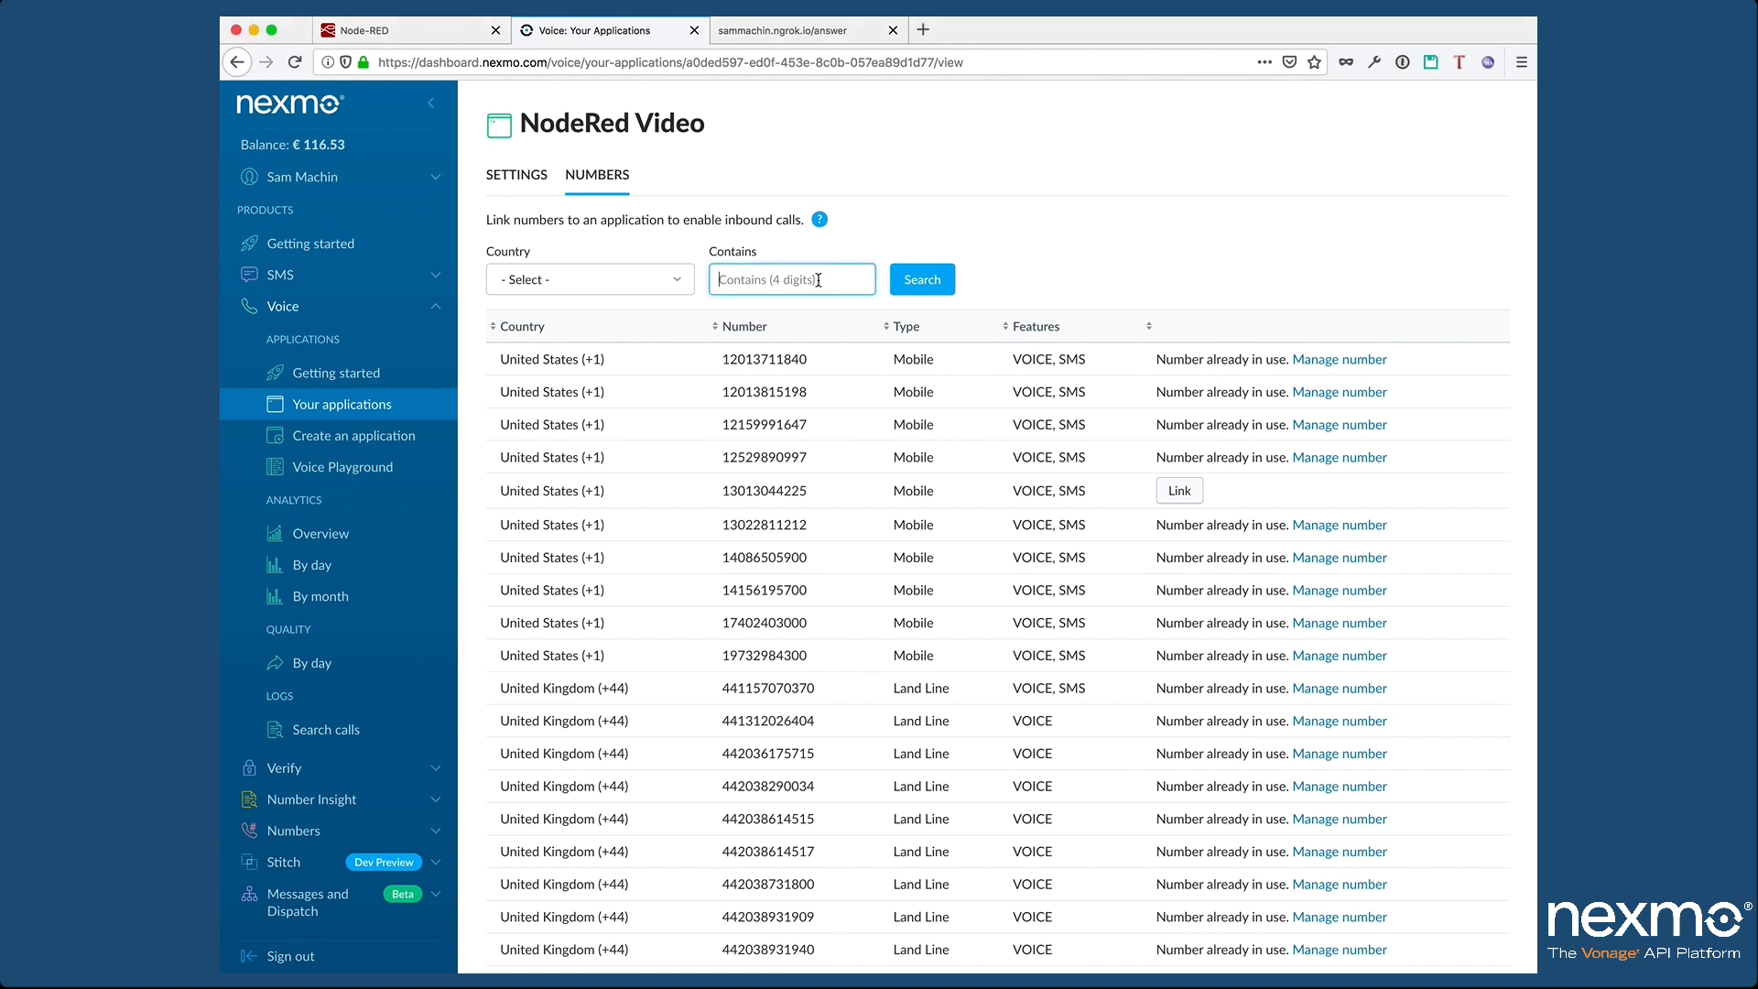
text(3480)
click(647, 287)
scroll(648, 356, down, 15)
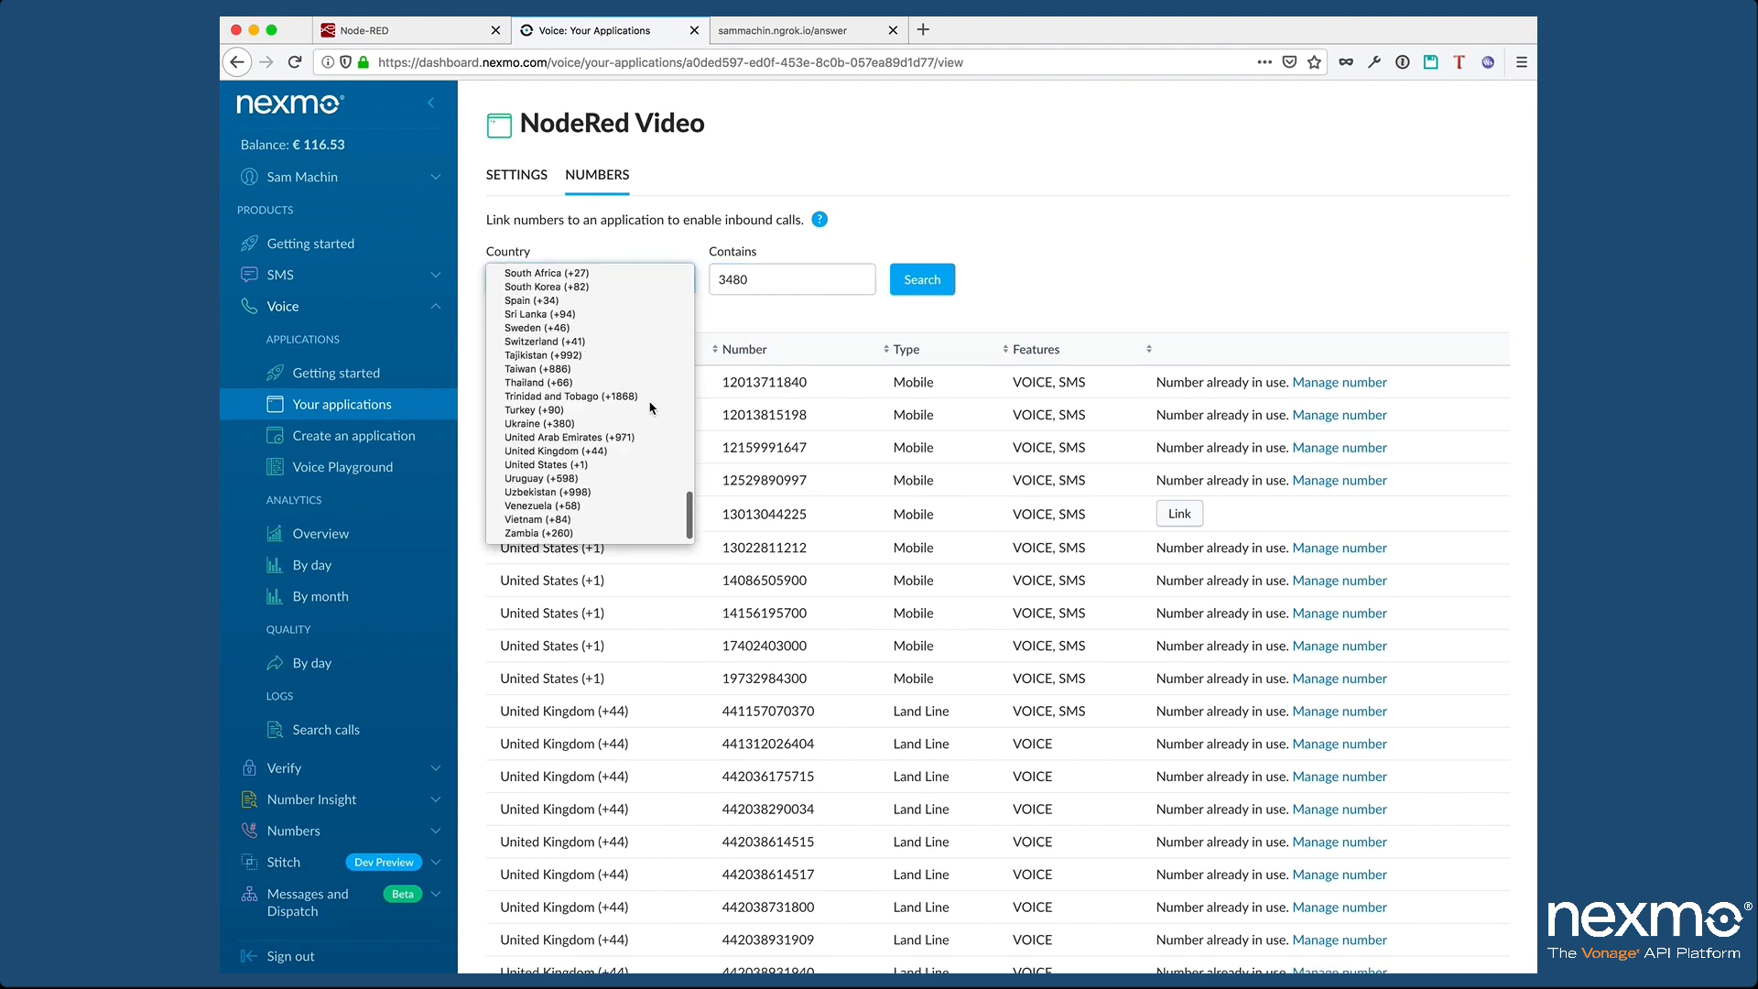
click(623, 458)
click(920, 280)
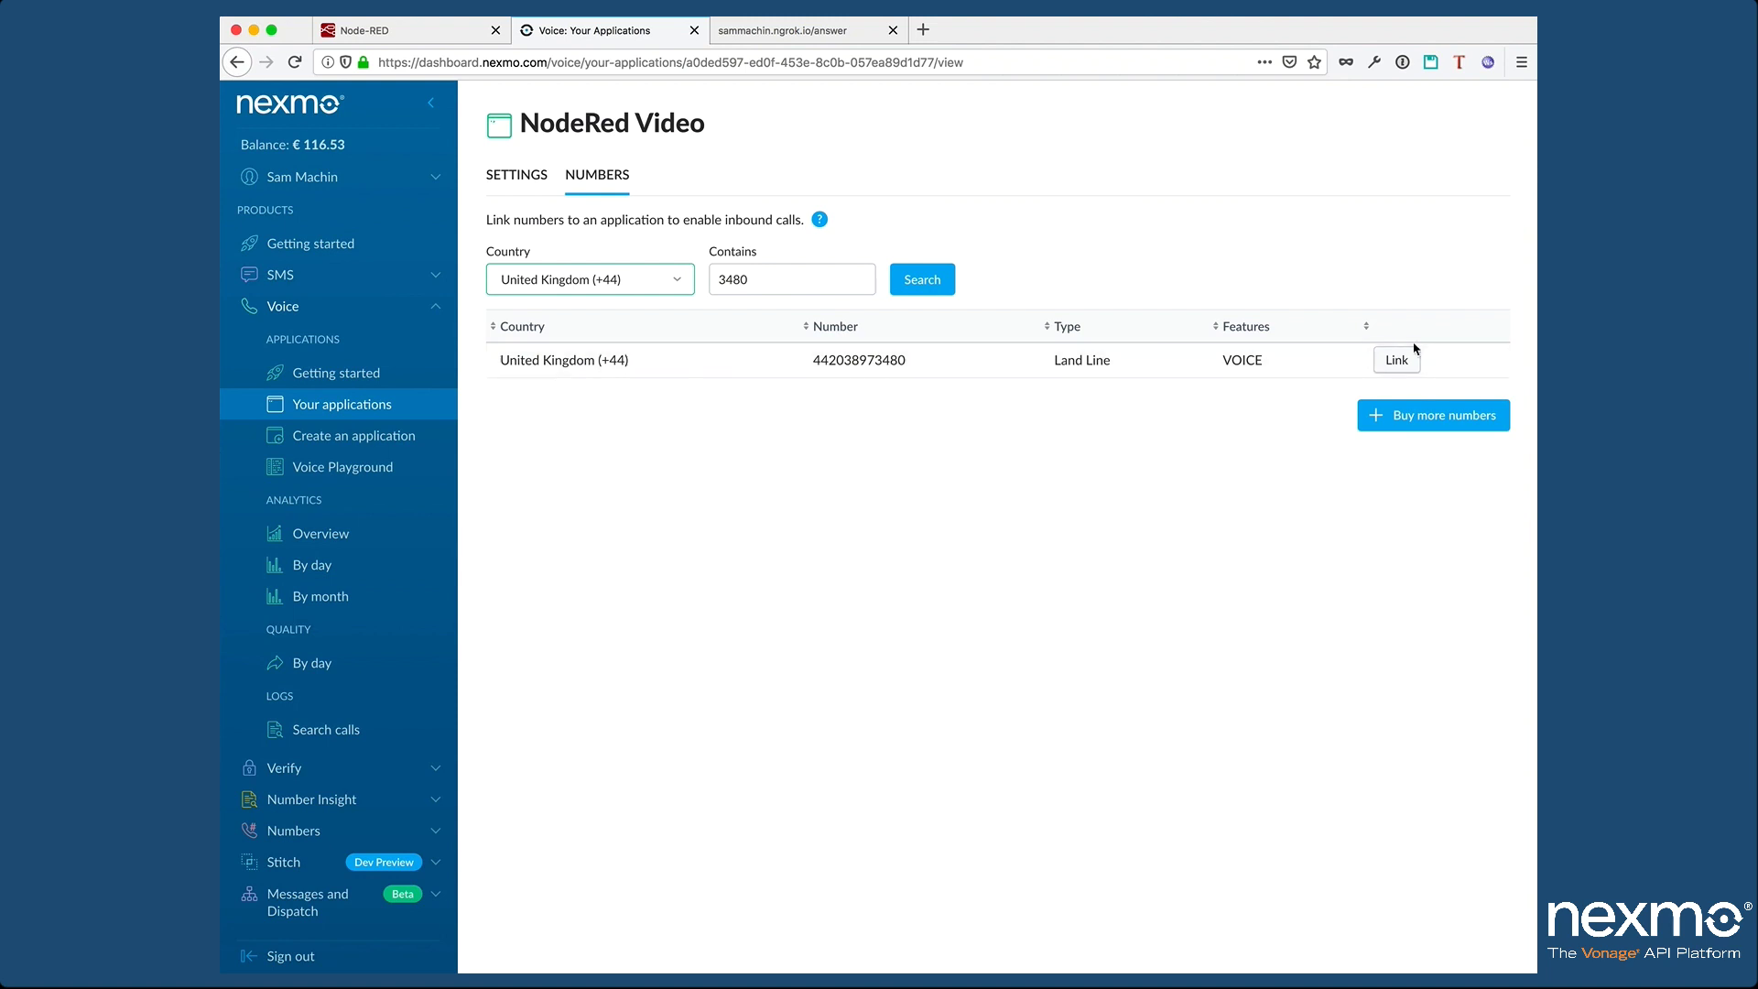
click(1396, 359)
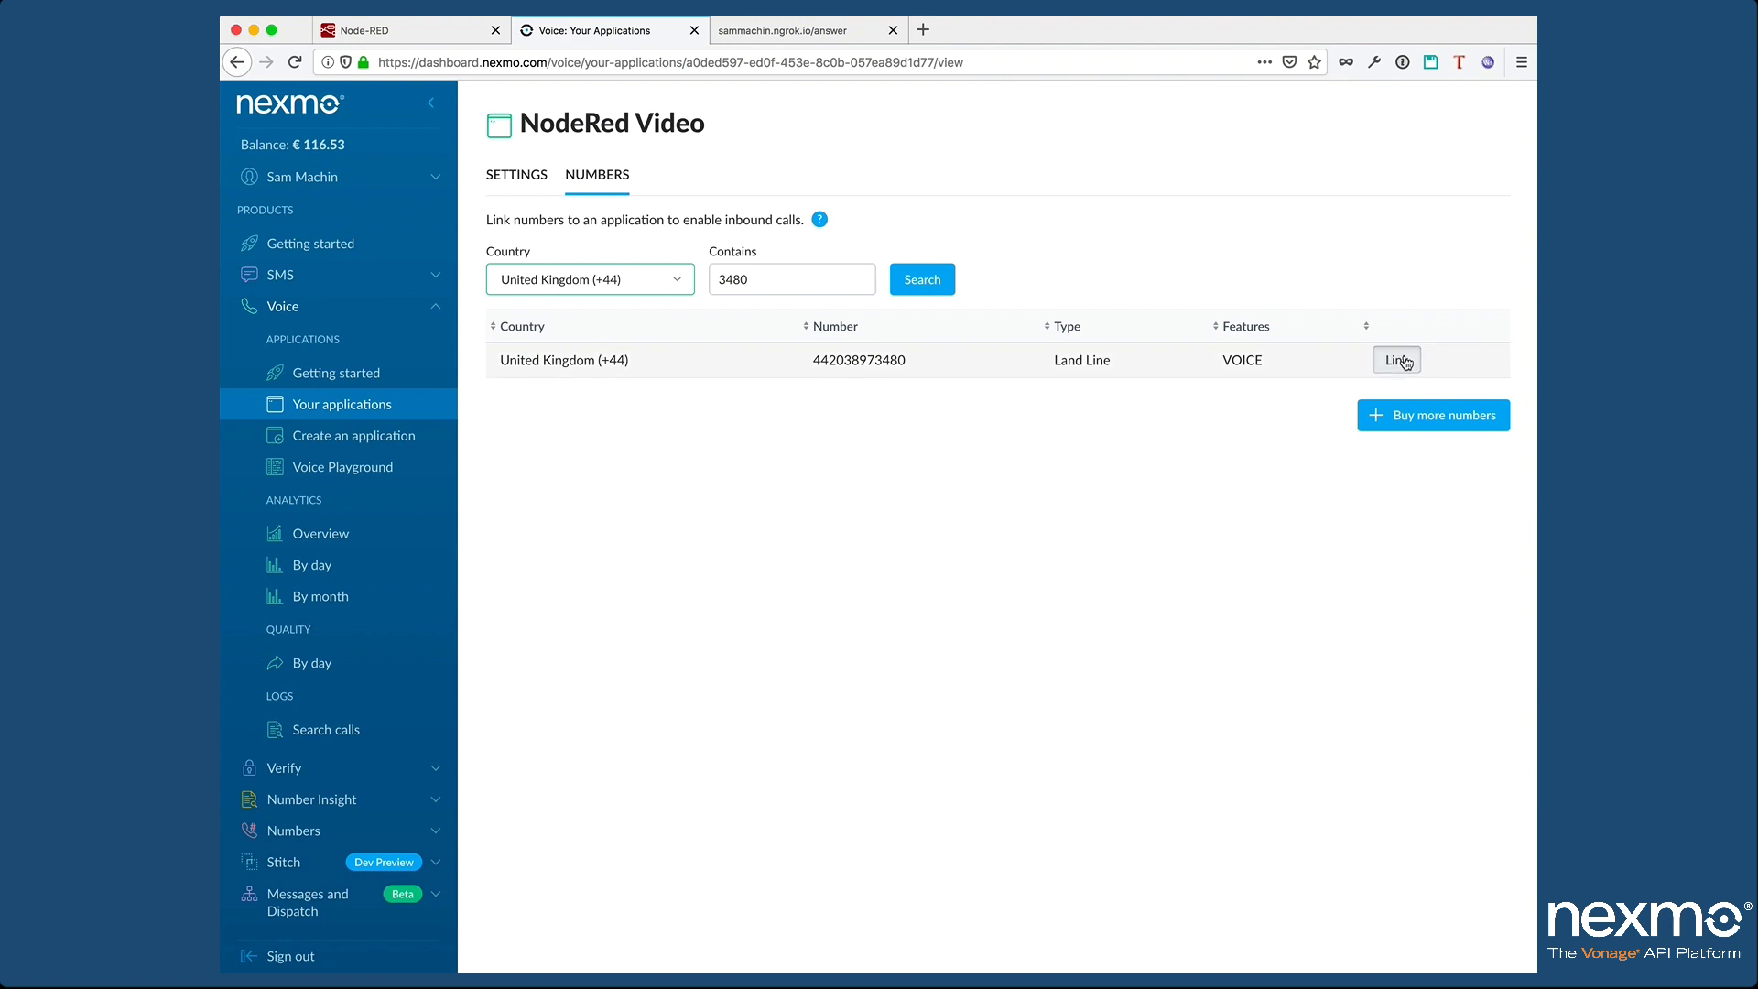
double_click(850, 360)
key(super+c)
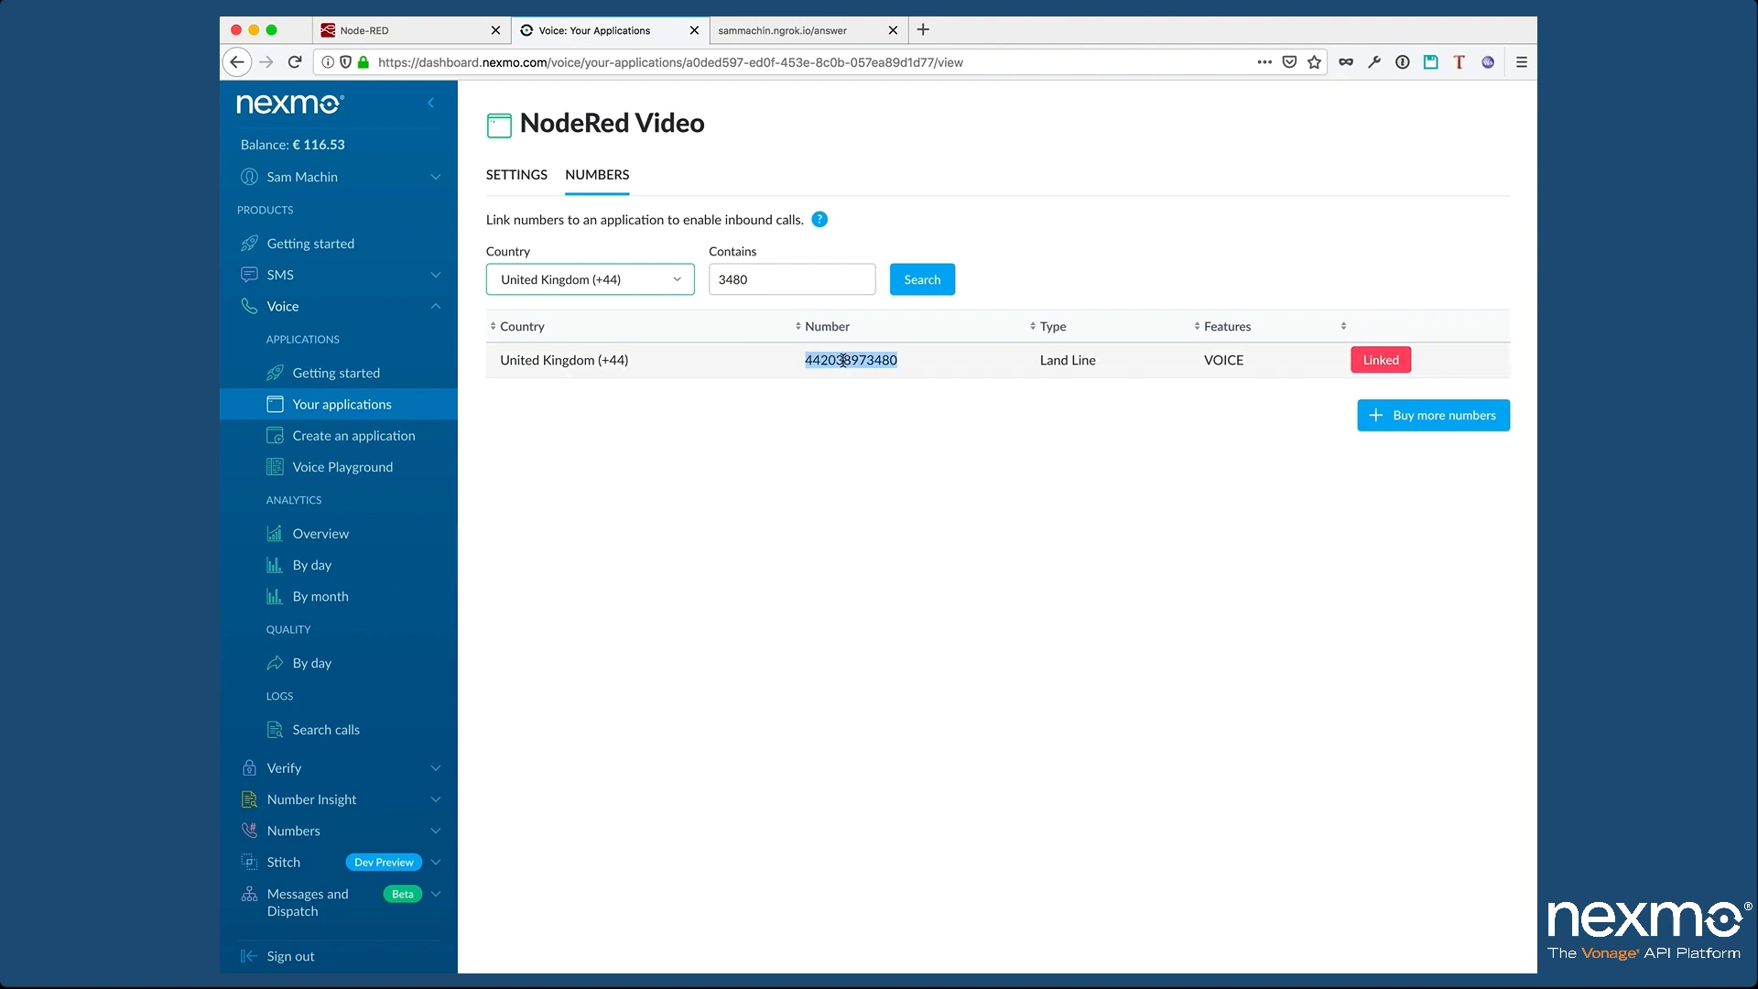
Step: Add a comment node titled with the linked phone number, rewritten in 020 format
click(439, 35)
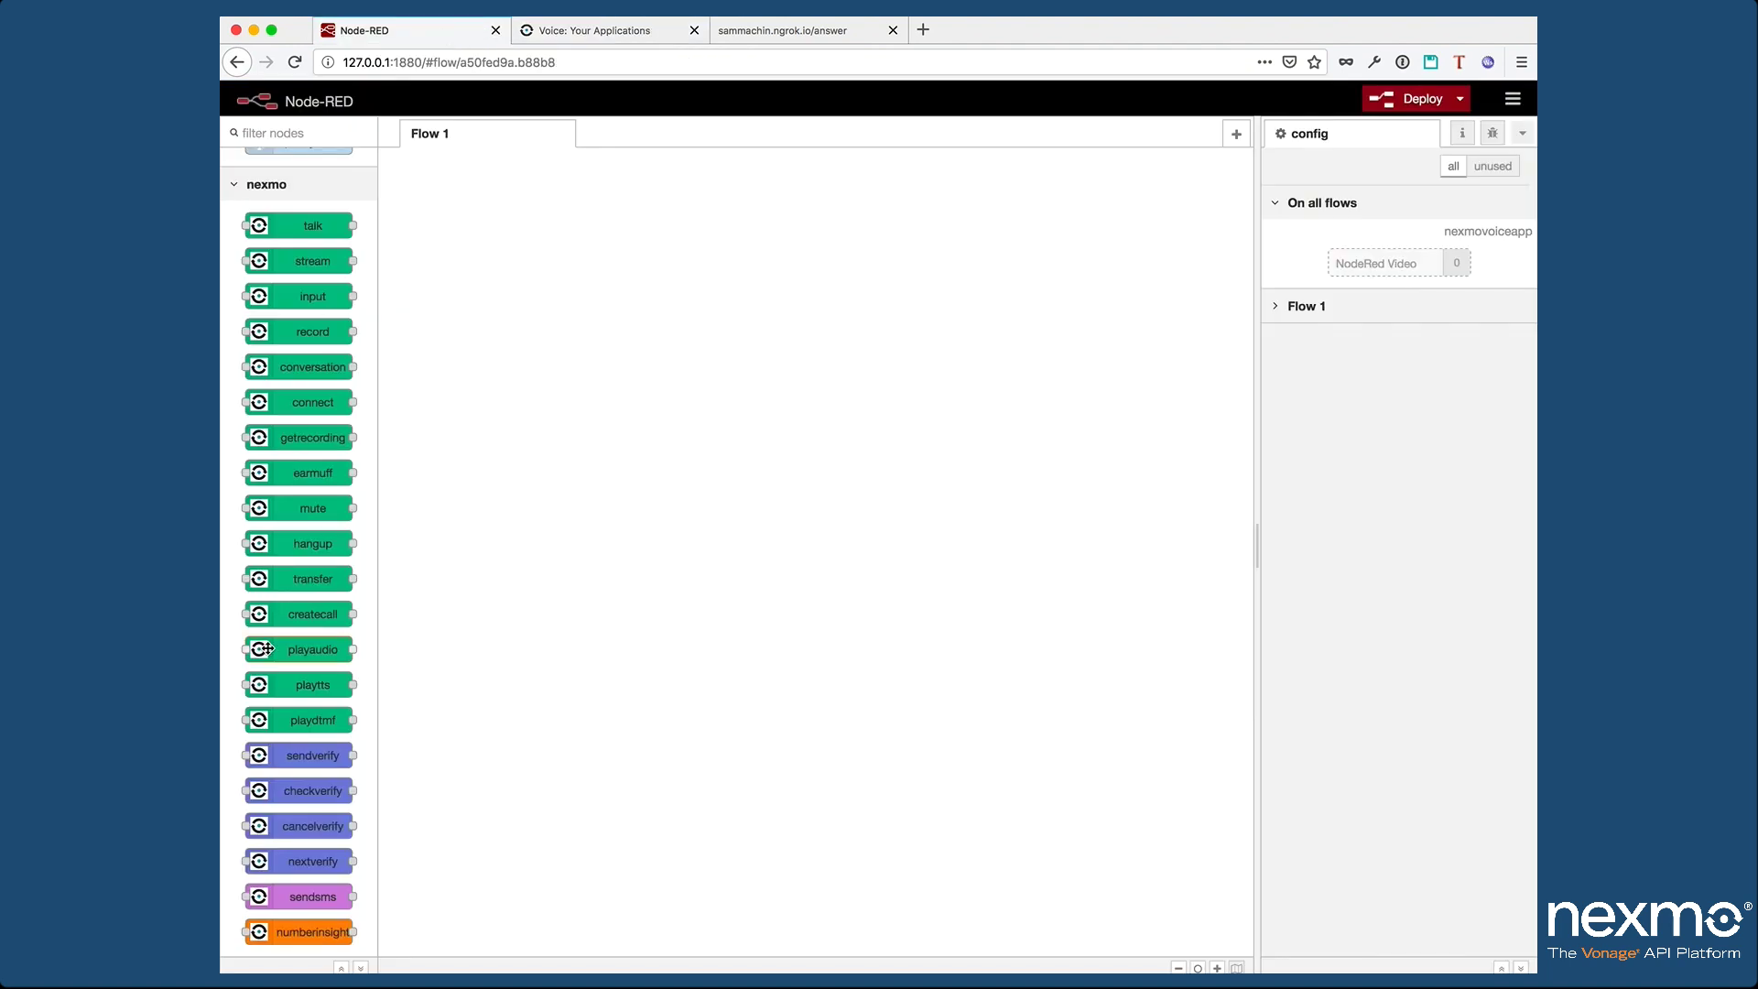
scroll(267, 647, down, 10)
scroll(268, 647, up, 10)
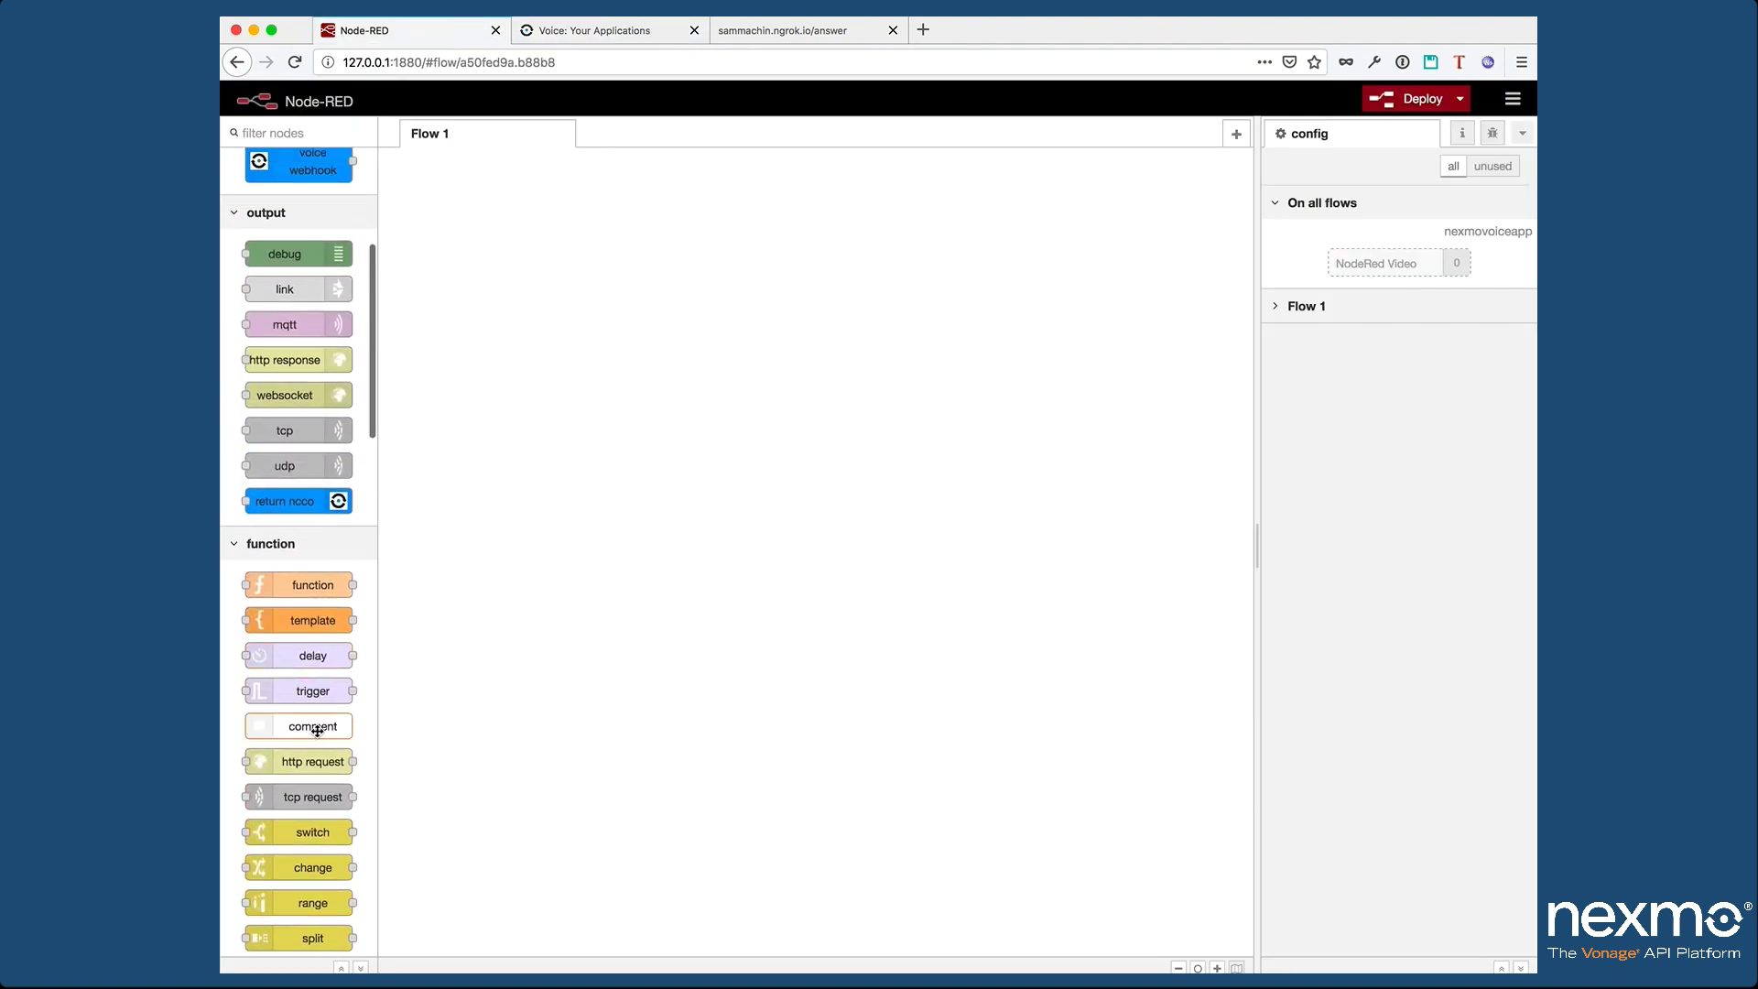
drag(312, 726, 495, 249)
double_click(536, 241)
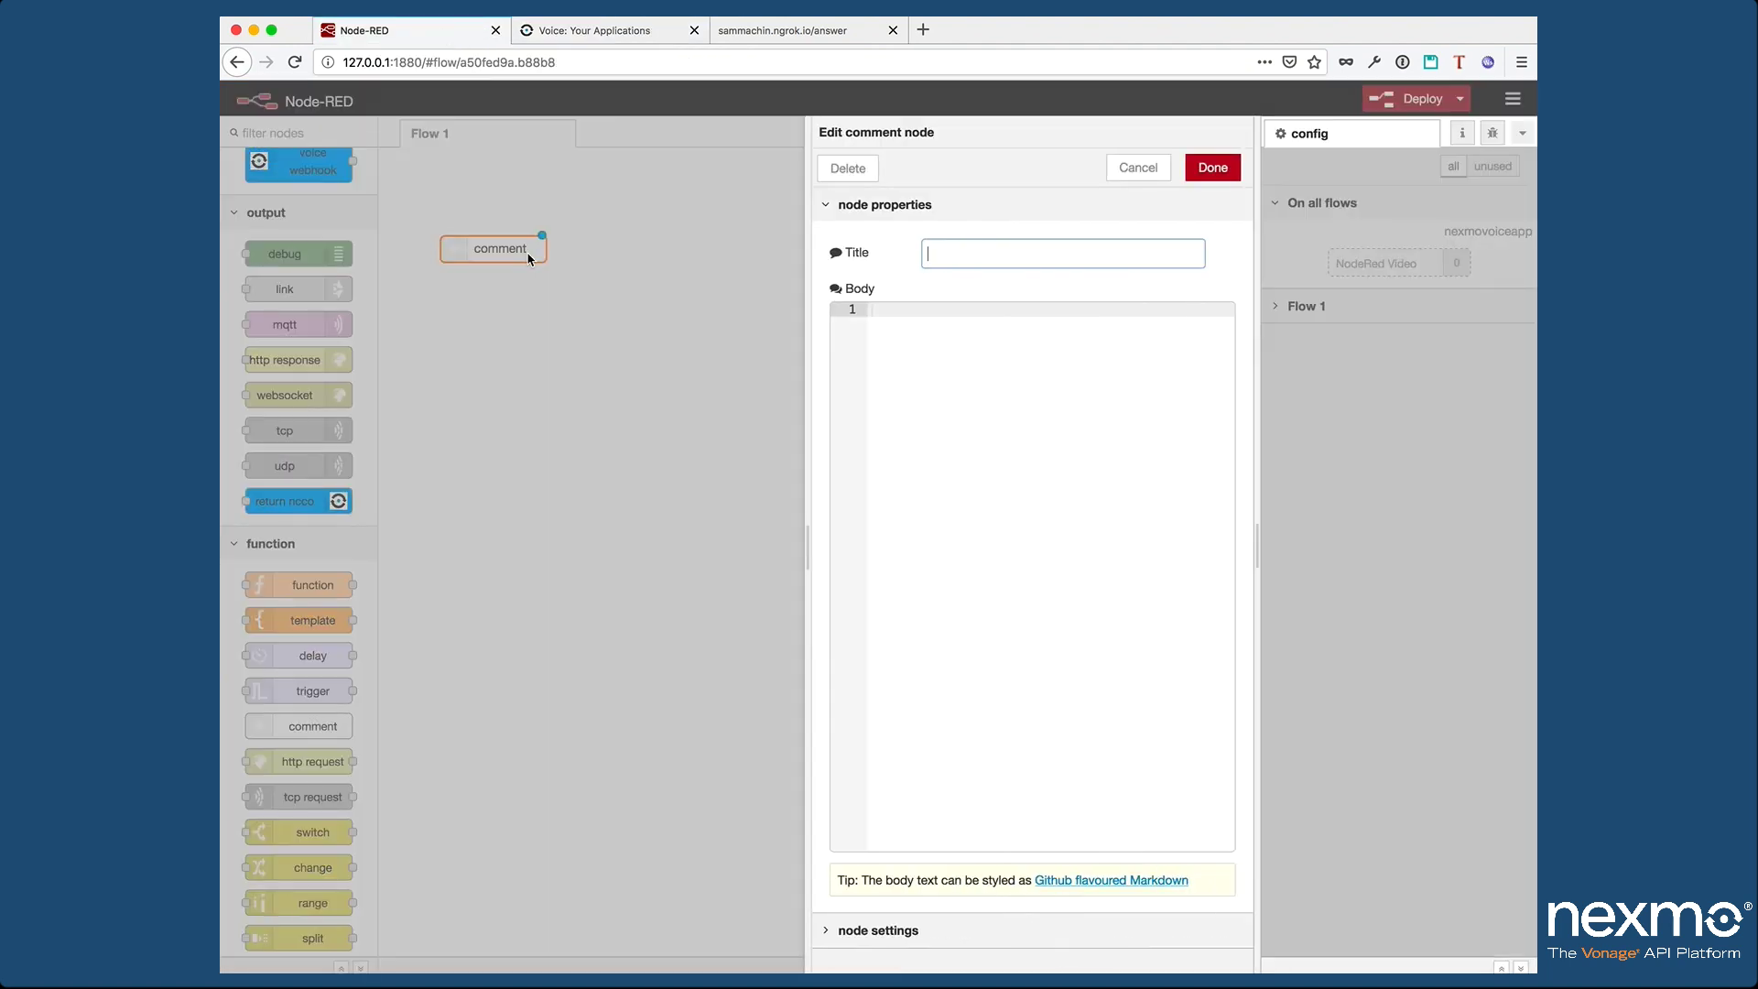
click(969, 244)
key(super+v)
click(941, 255)
key(BackSpace)
key(BackSpace)
text(0)
key(Right)
key(Right)
key(Right)
key(Right)
click(1213, 167)
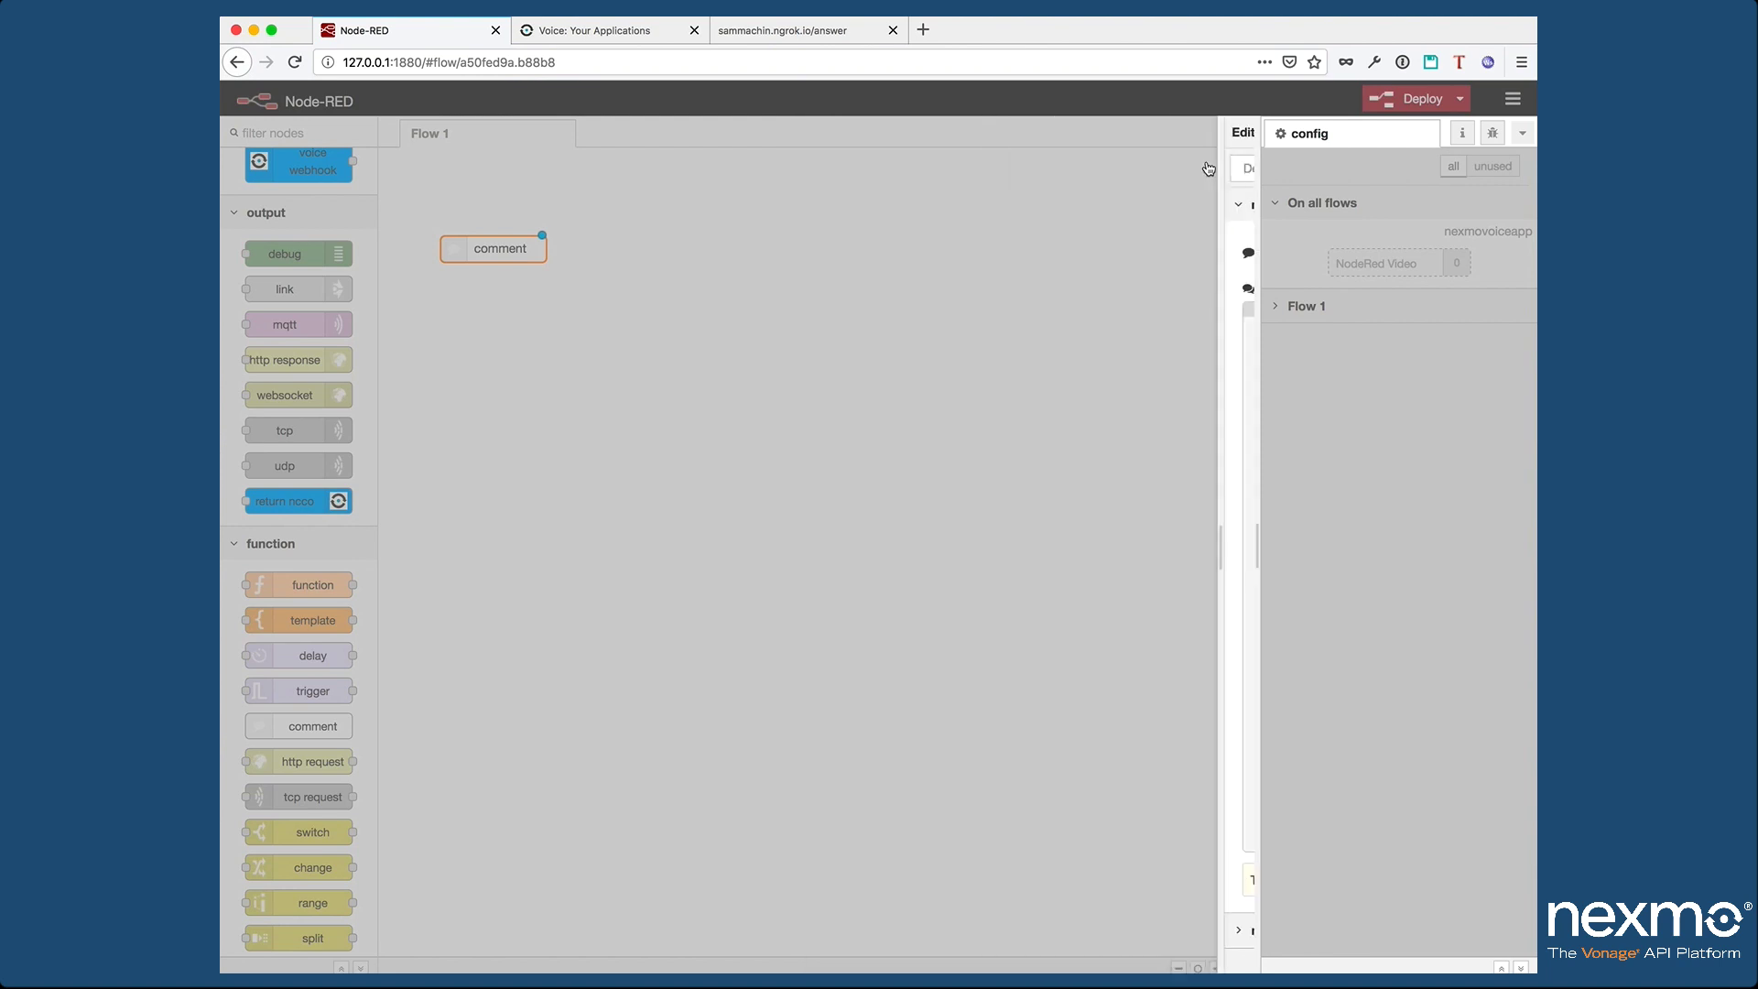
Step: Add a voice webhook node with the path /answer
scroll(351, 285, up, 5)
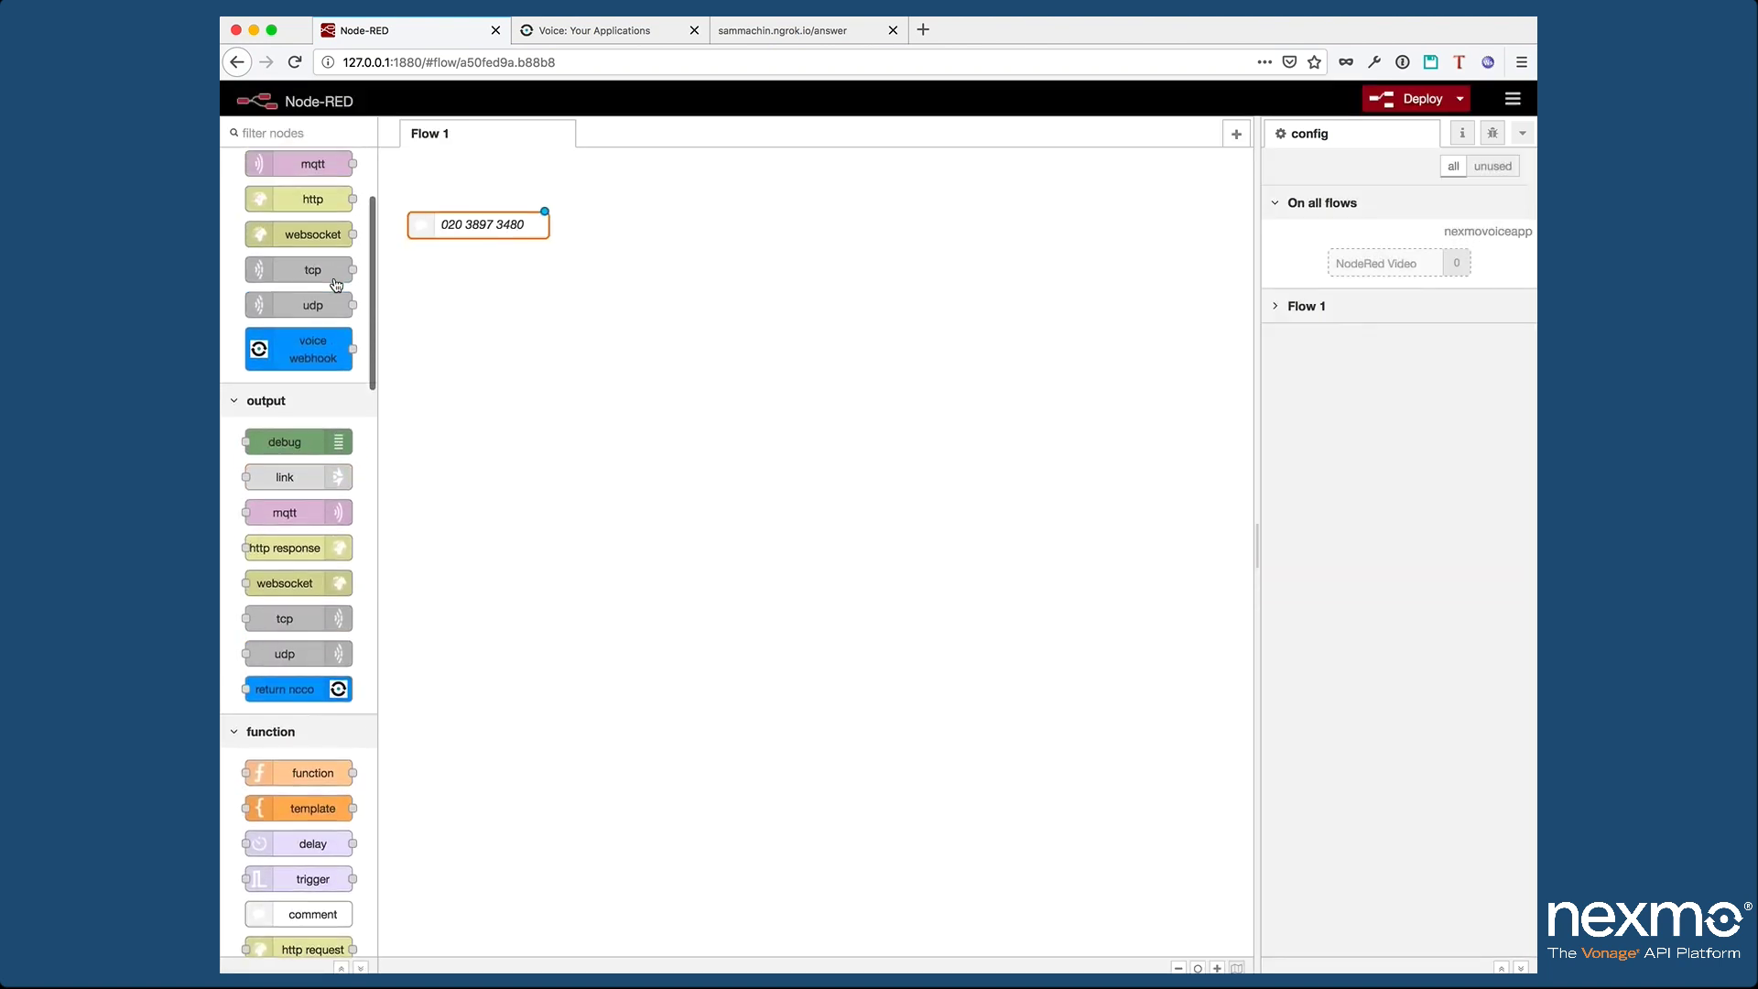
drag(311, 517, 508, 322)
double_click(499, 310)
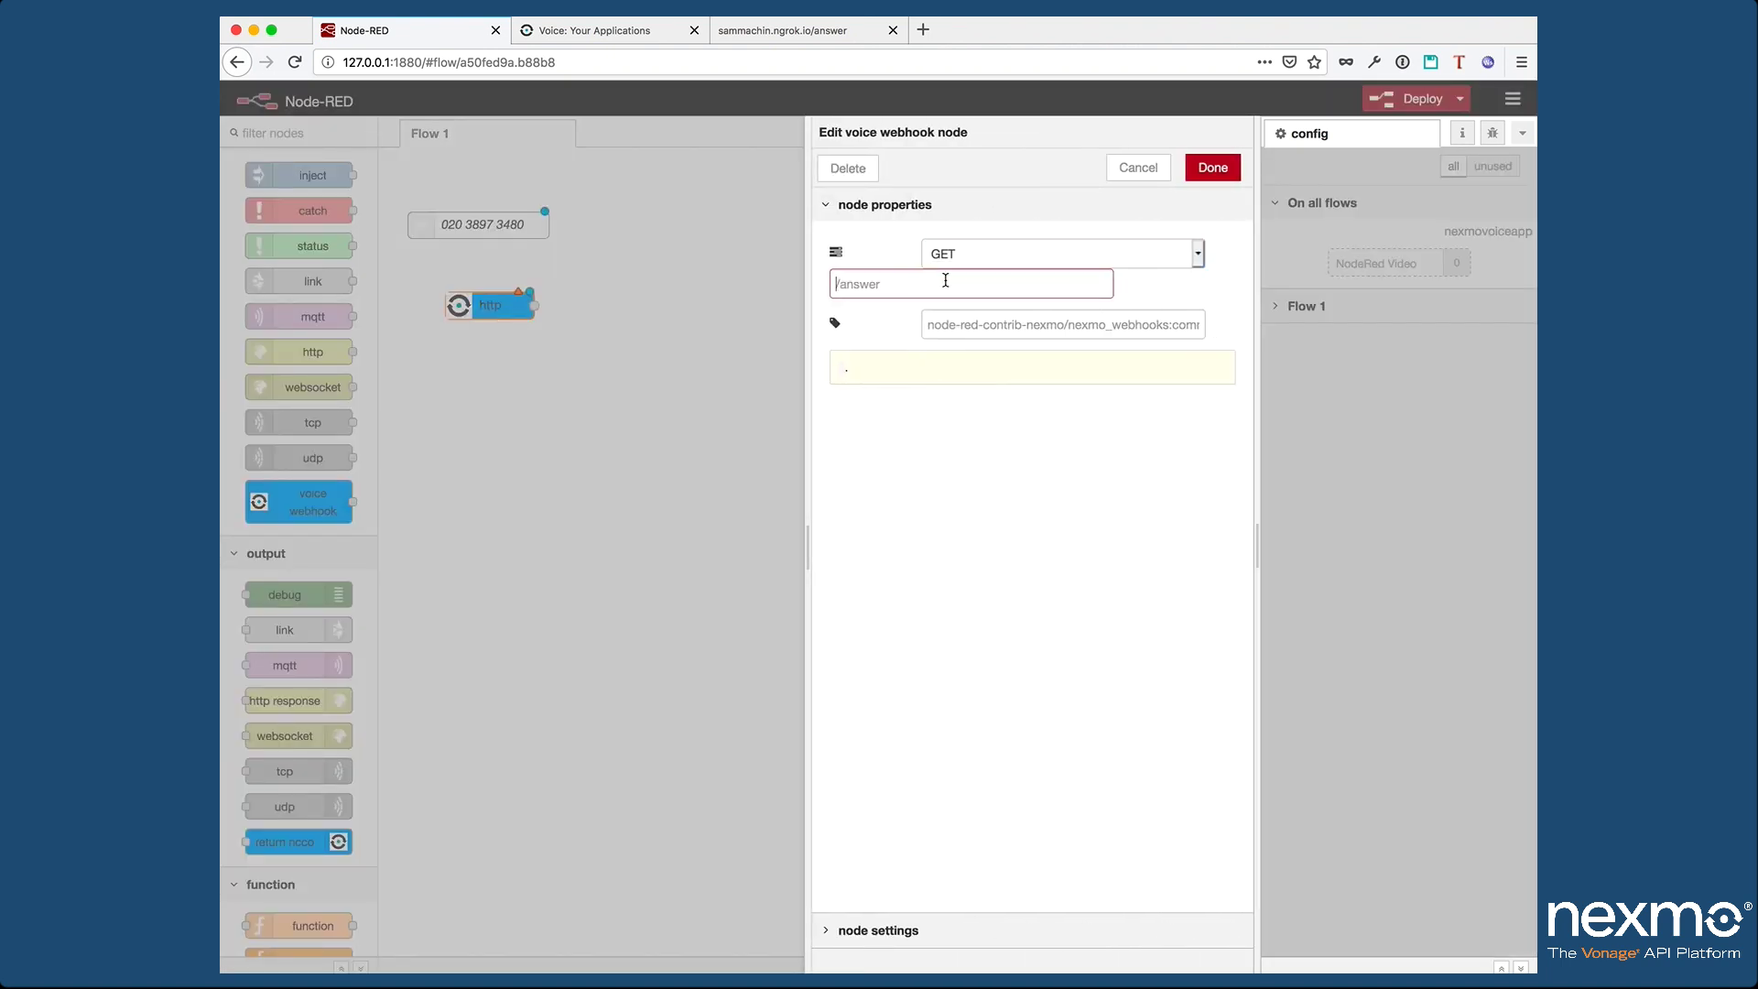
text(/answer)
click(1213, 168)
scroll(267, 538, up, 1)
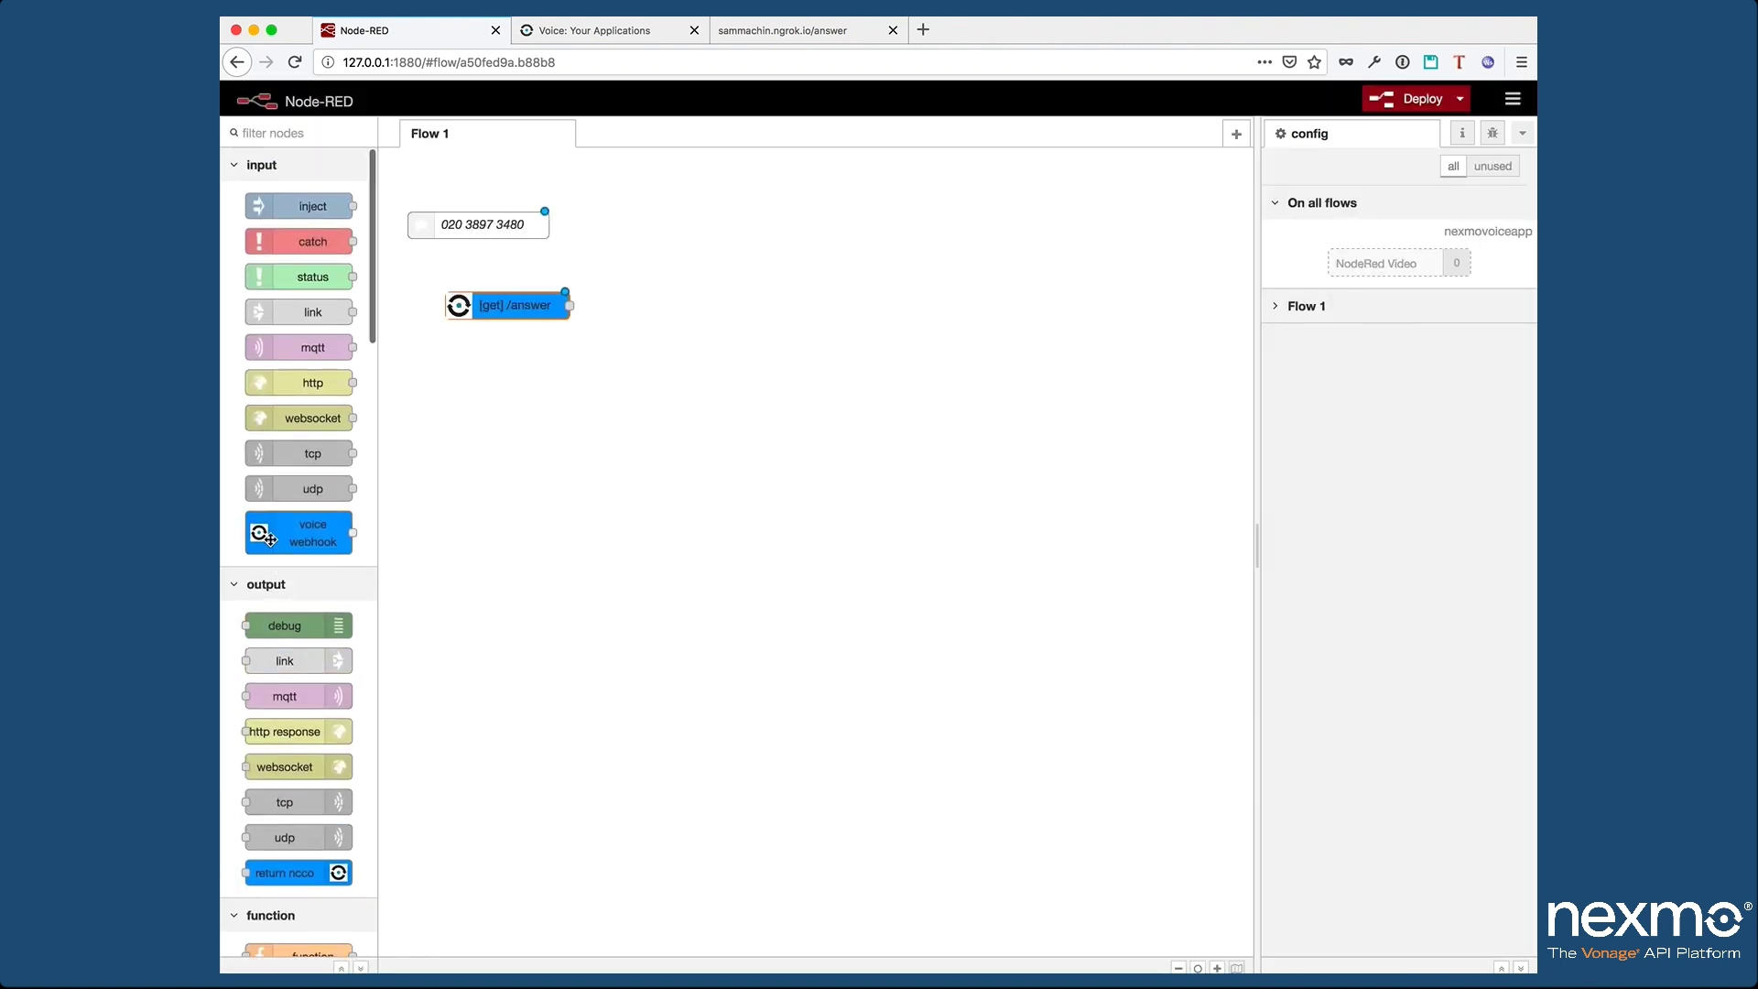
scroll(287, 610, down, 15)
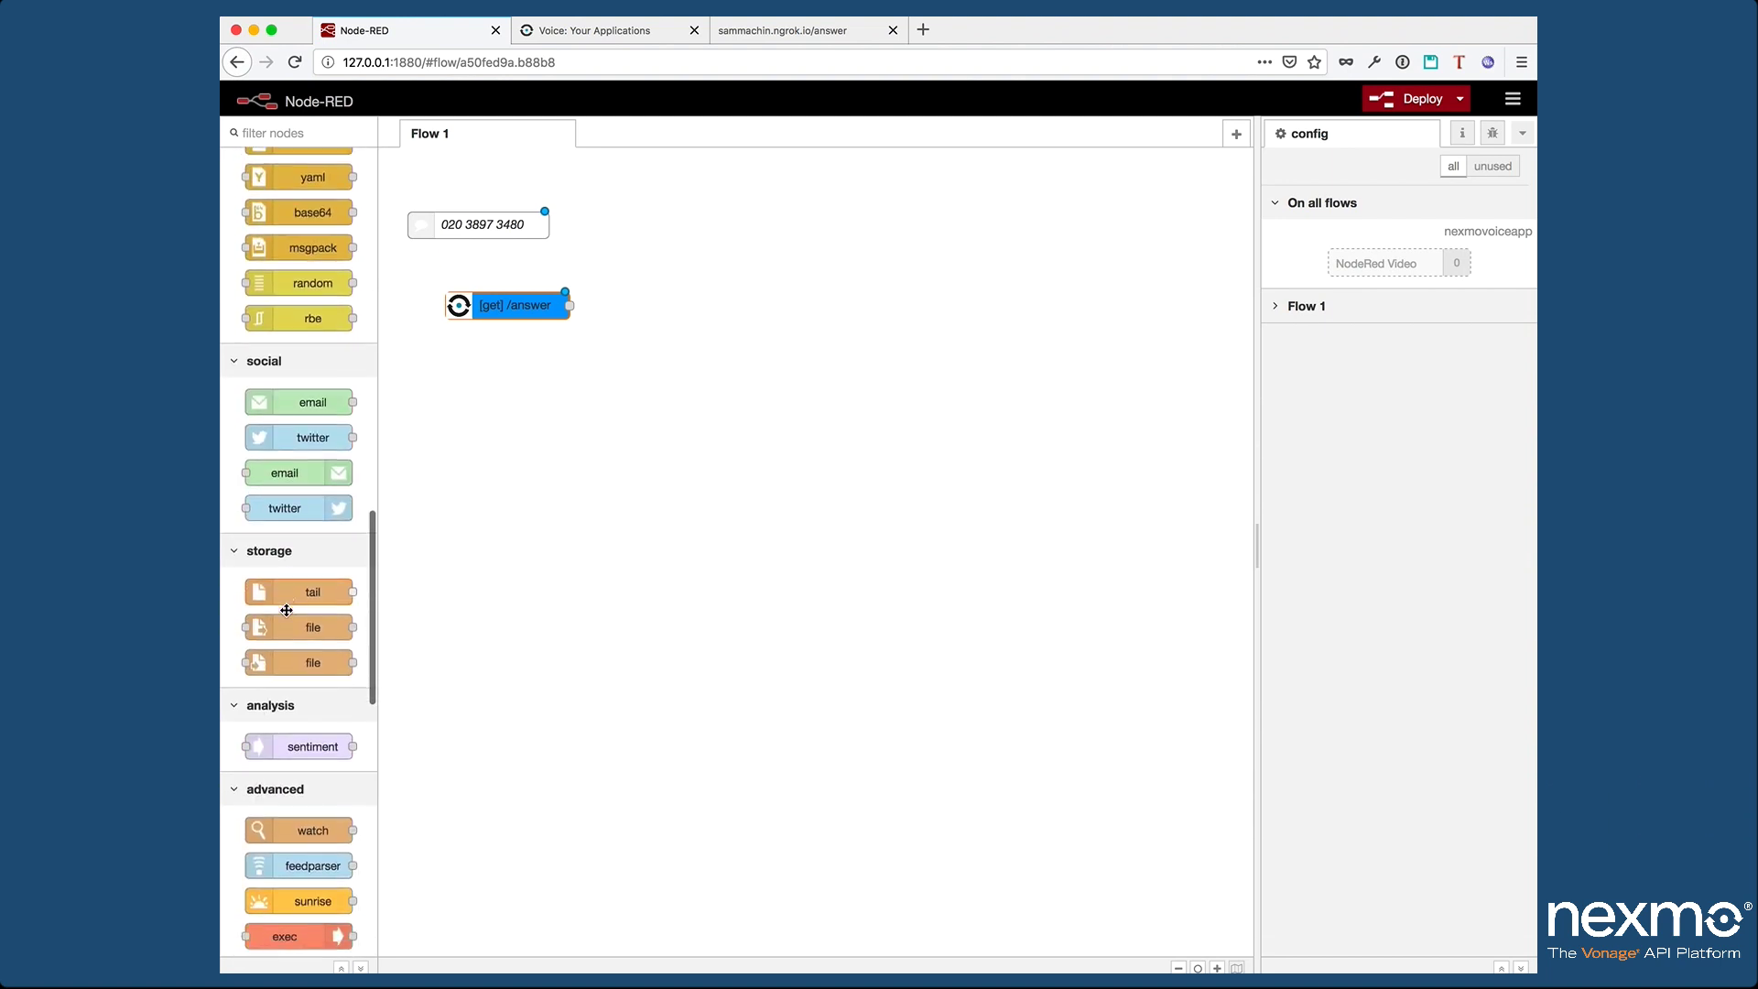
scroll(286, 610, down, 8)
Step: Add a Talk node saying 'Hello thanks for calling node red' and a return ncco node, wired after /answer
drag(302, 578, 747, 305)
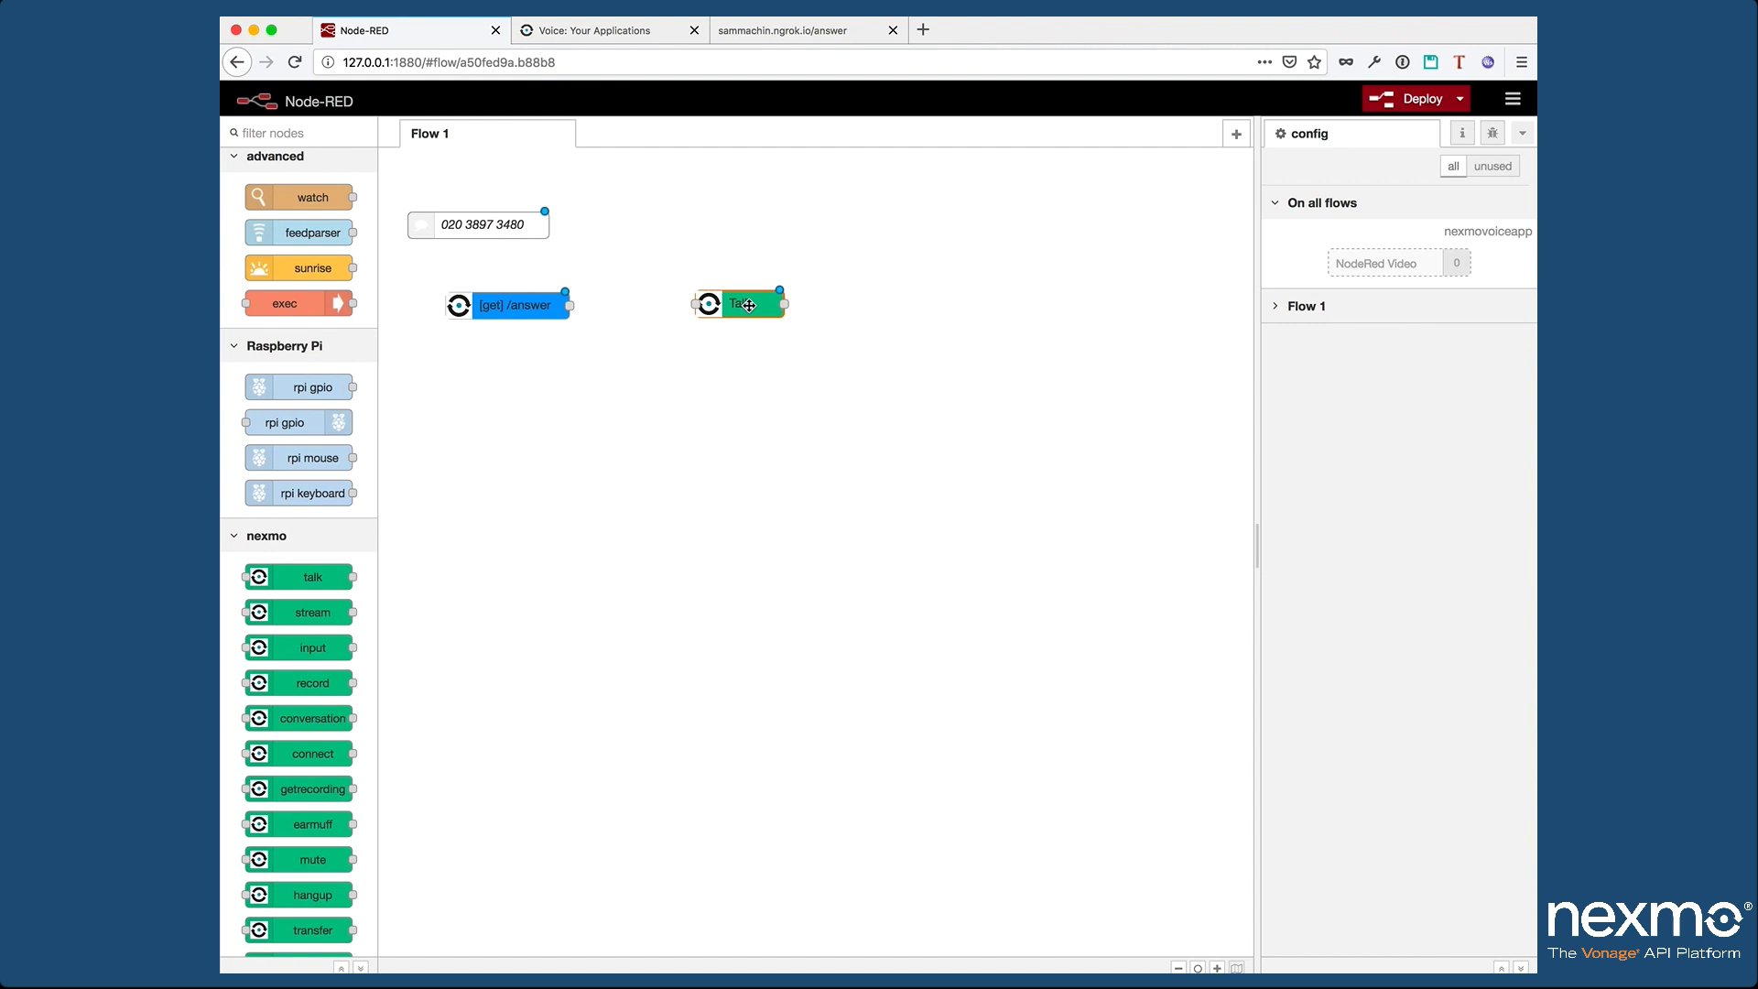
double_click(748, 305)
text(Hell)
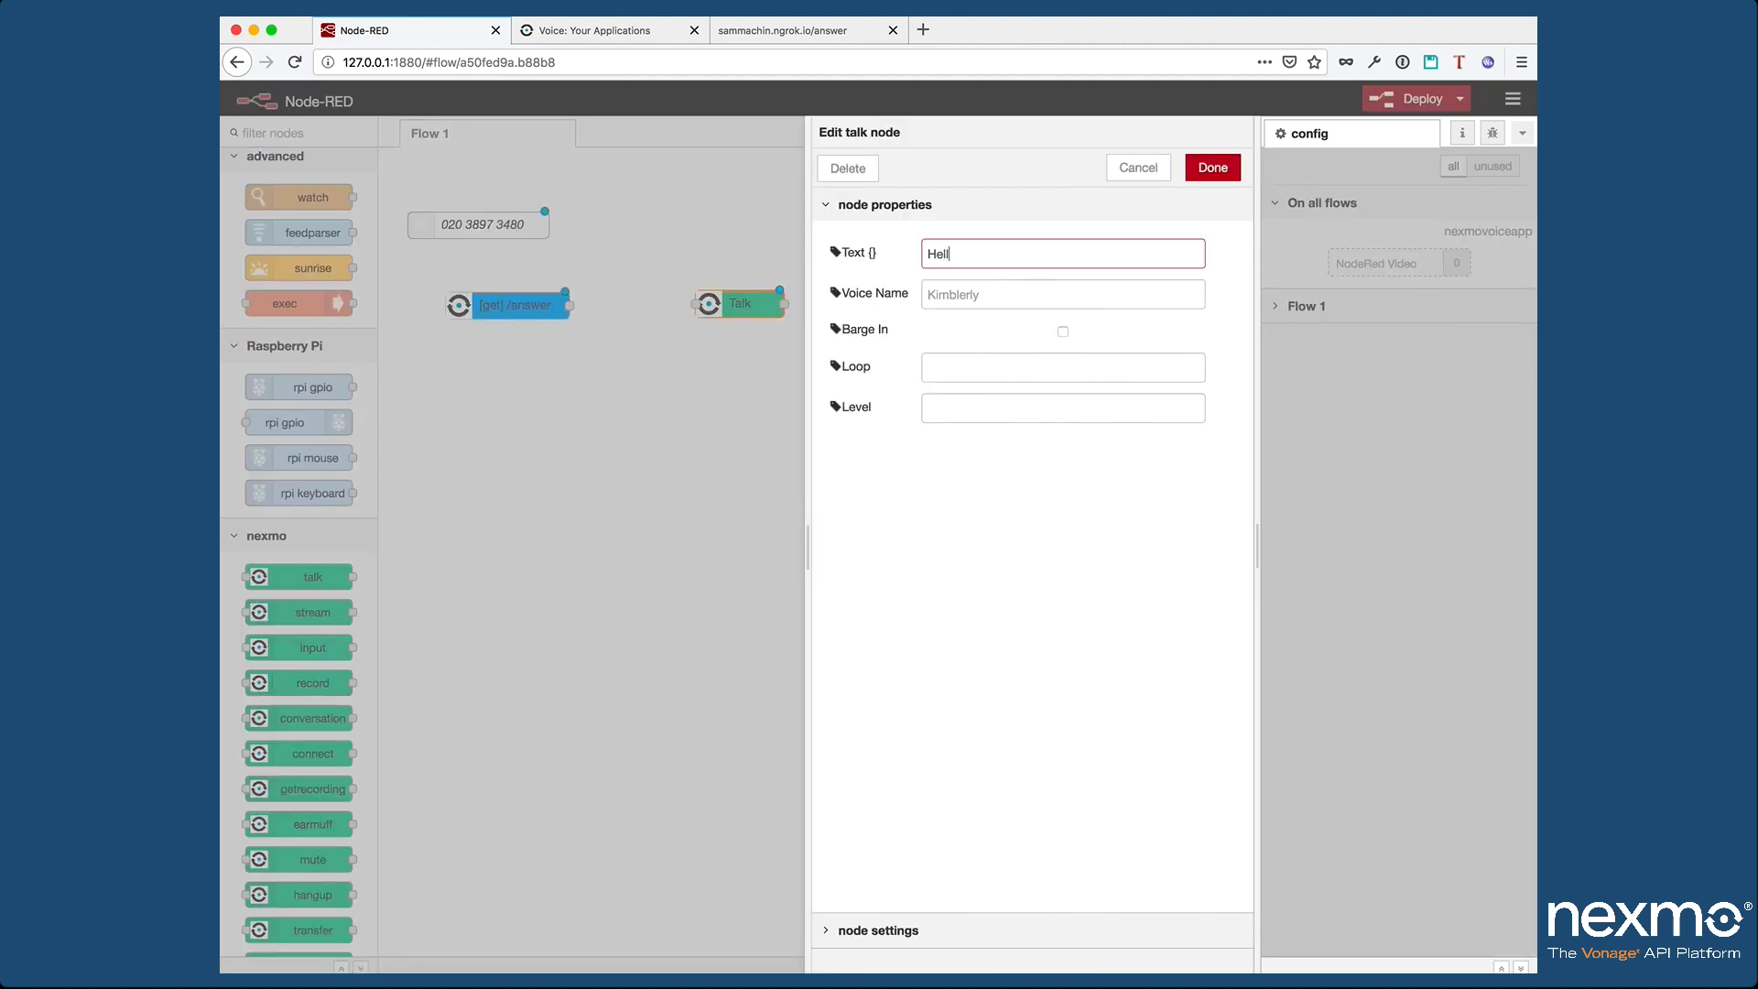
text(o thanks for calling nod)
click(1213, 167)
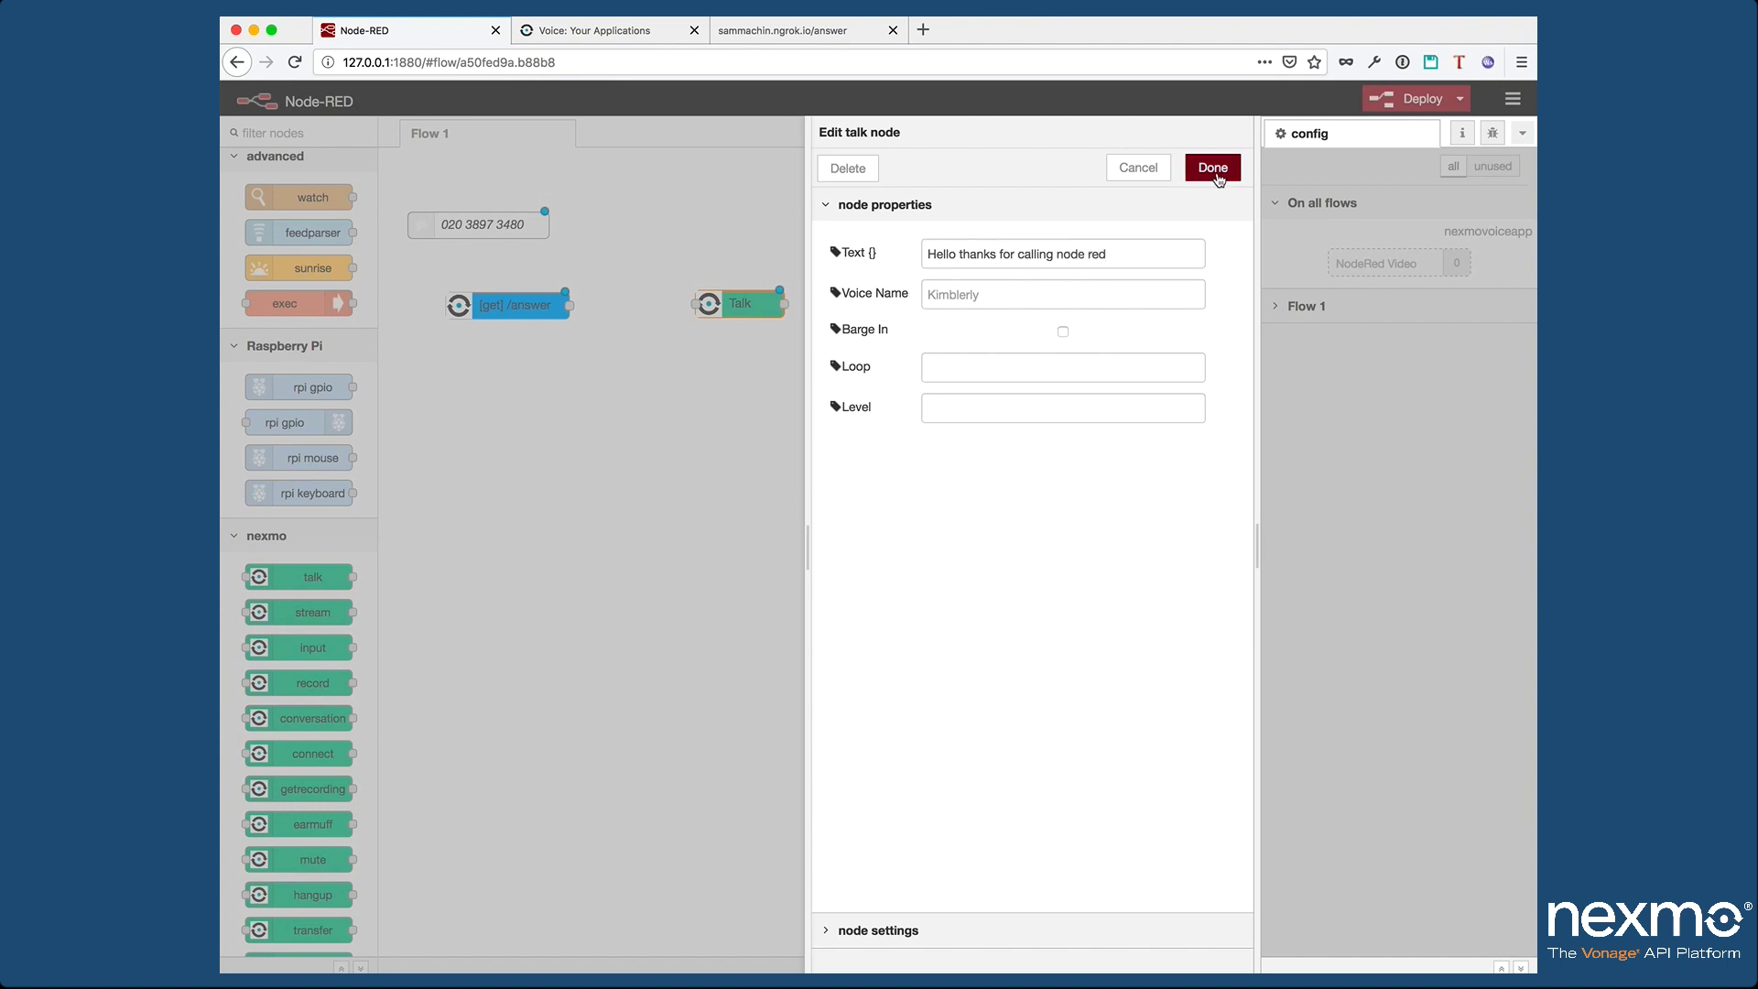
scroll(294, 549, up, 10)
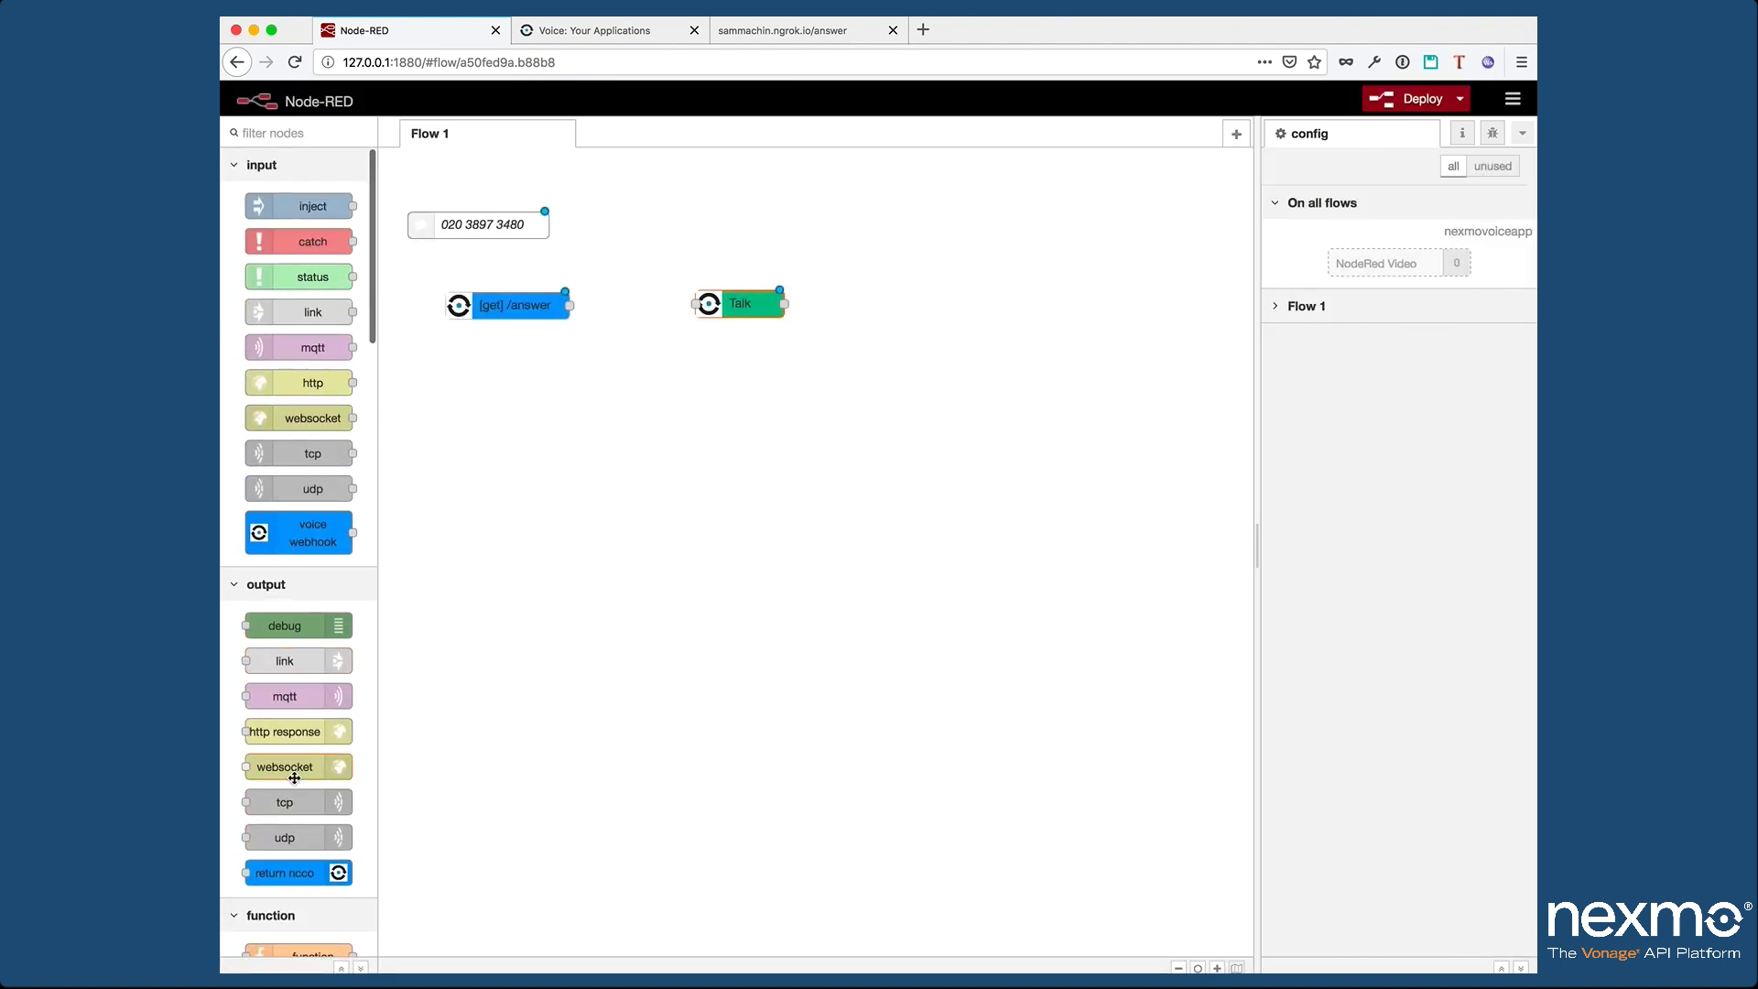
drag(302, 858, 1017, 292)
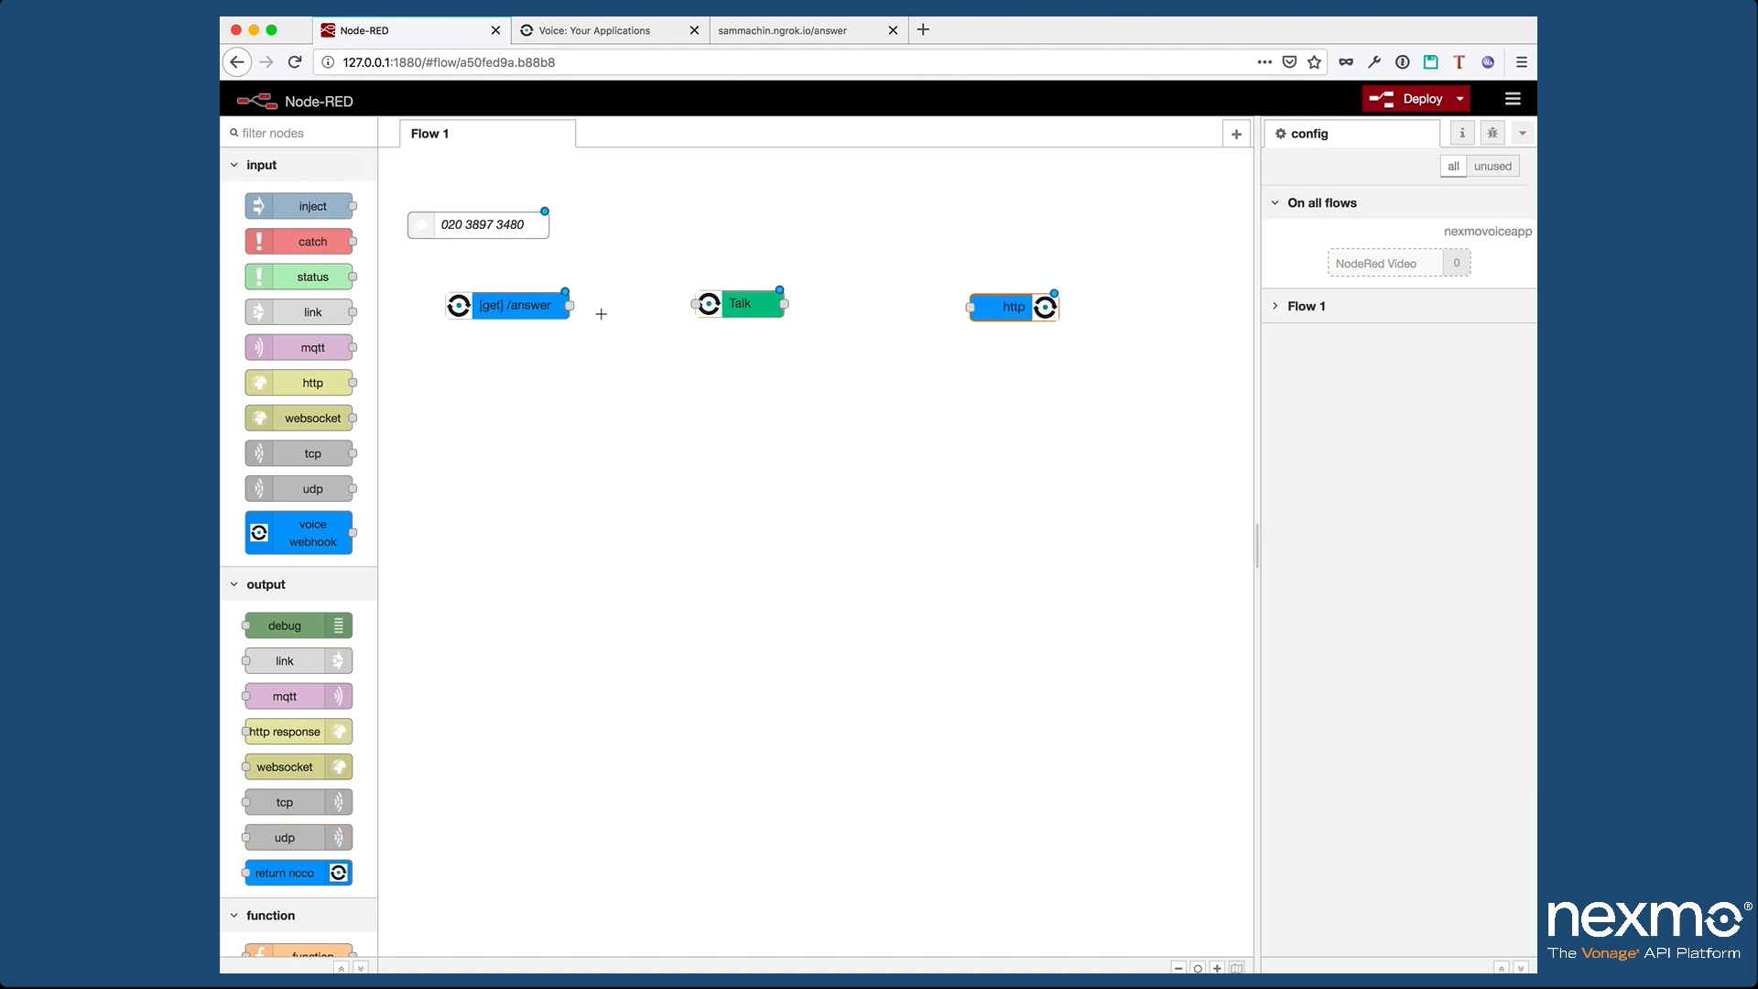
drag(571, 309, 972, 307)
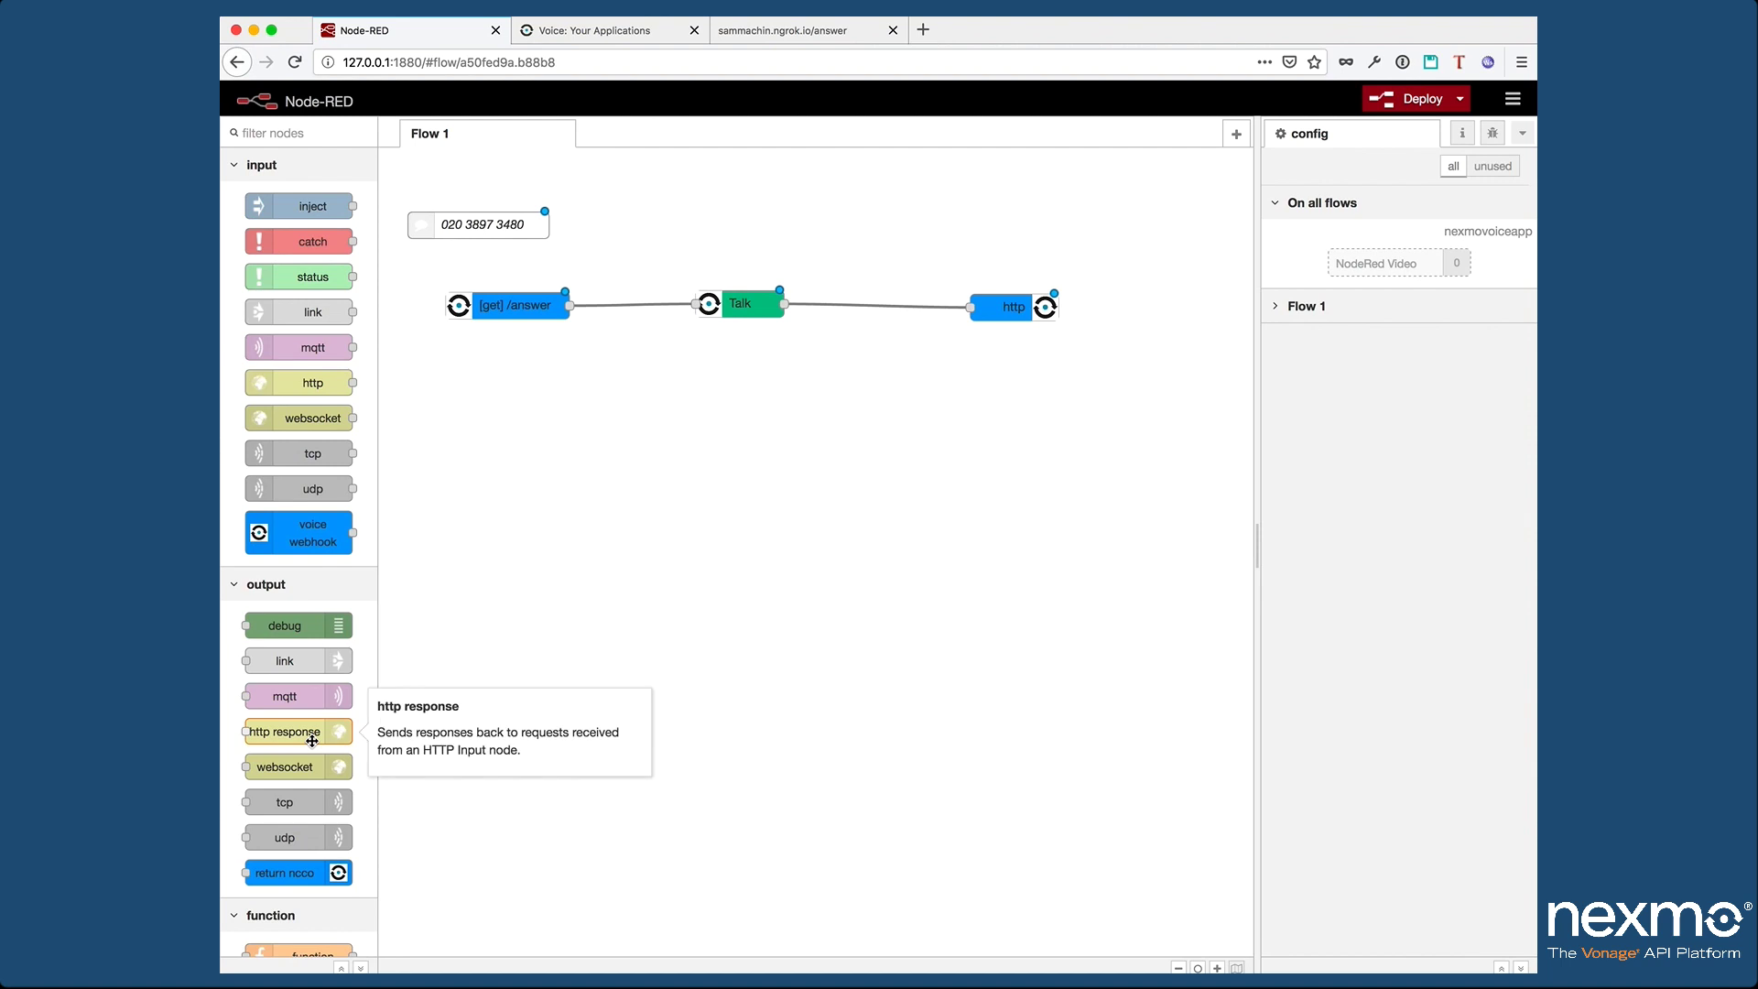
Step: Build a POST /event http in node wired to an http response, add a debug node, and deploy
drag(299, 386, 565, 524)
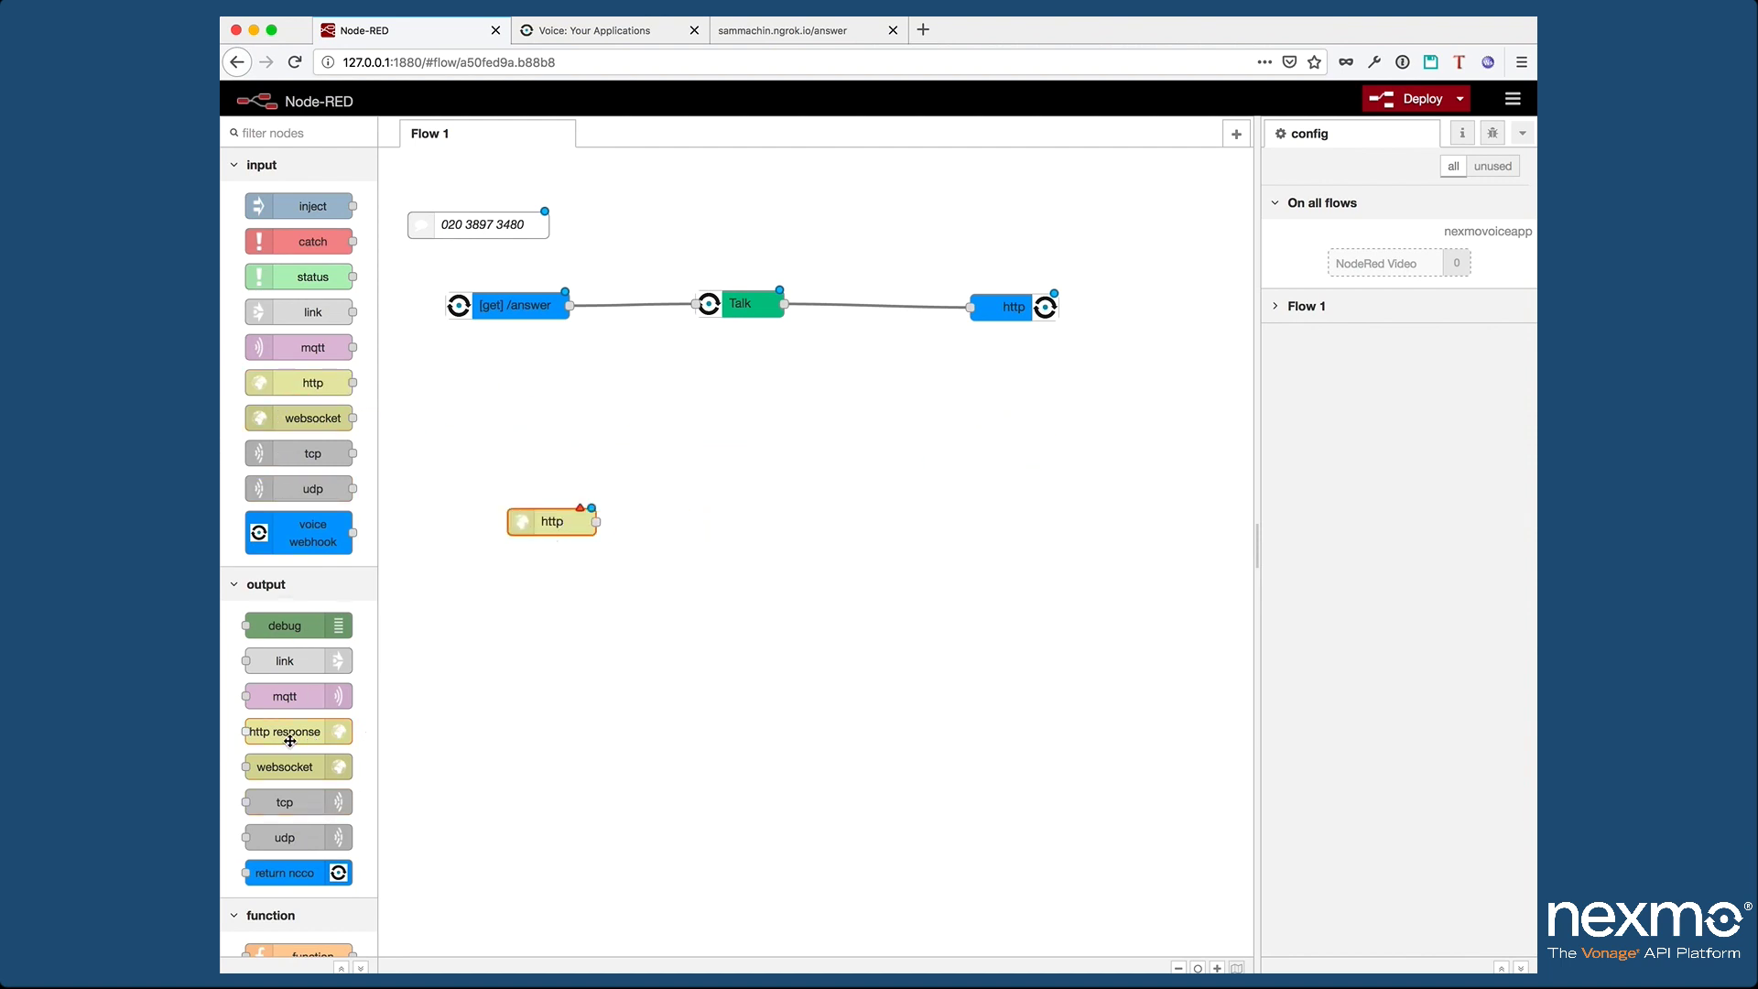
drag(288, 740, 771, 580)
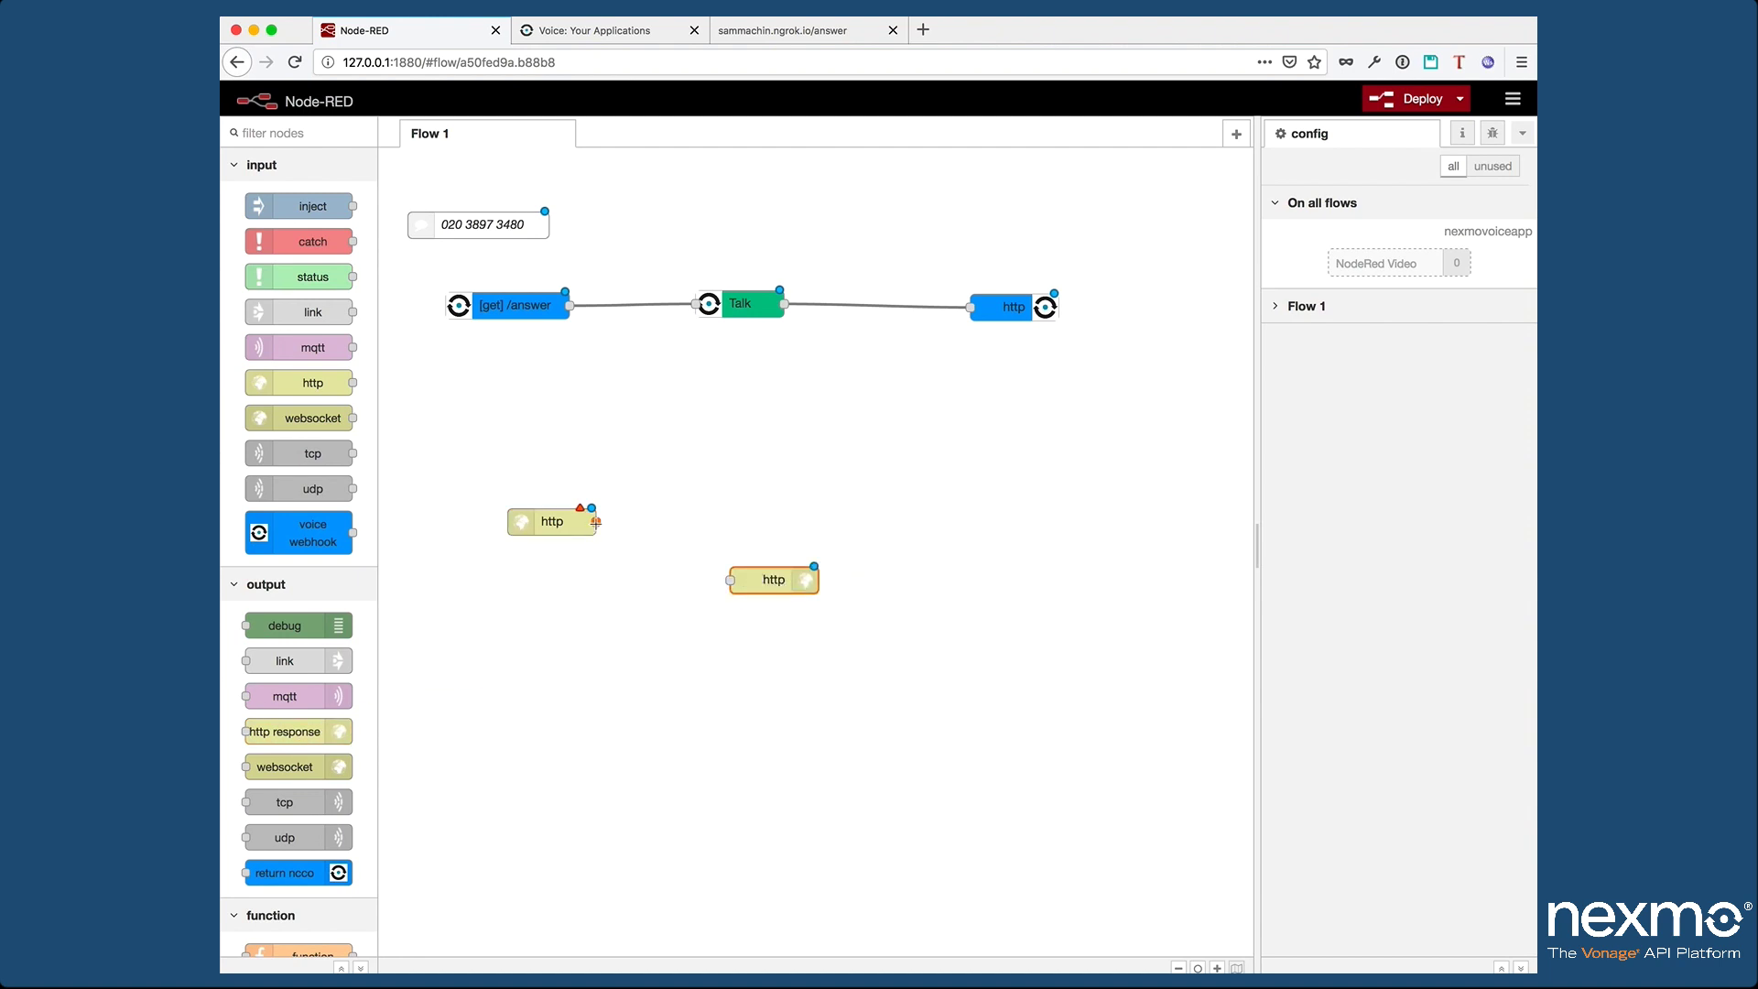
drag(595, 522, 730, 580)
double_click(553, 529)
click(972, 297)
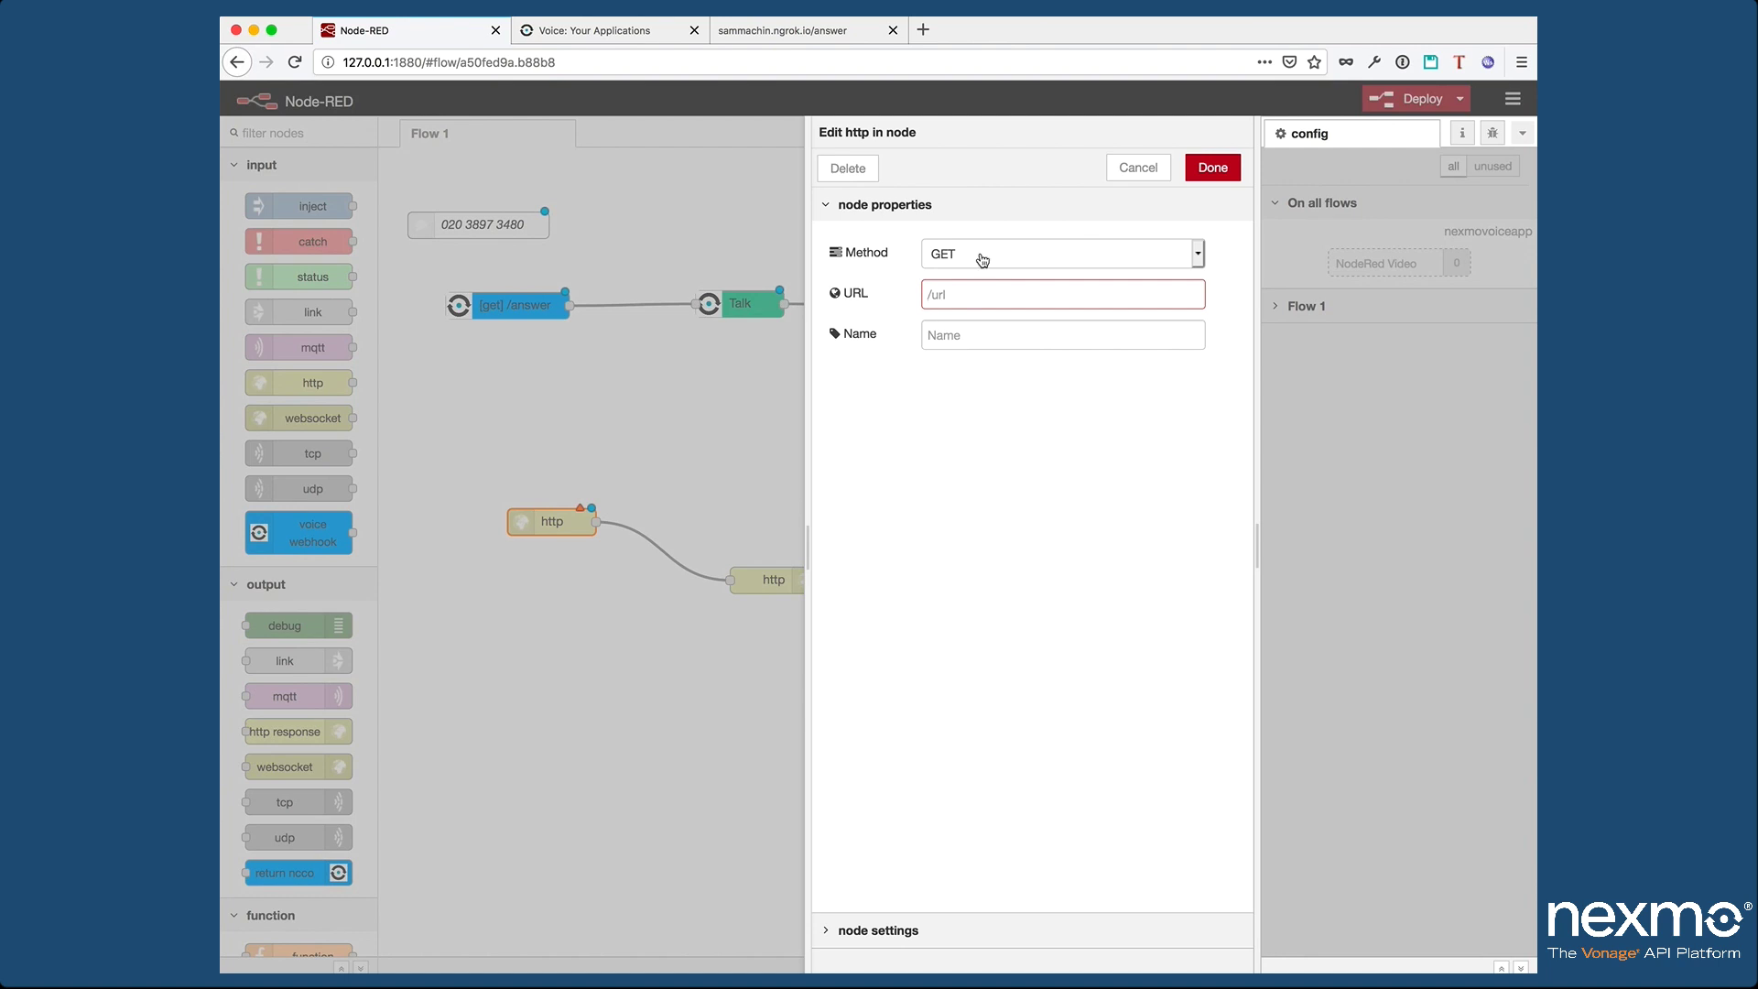
click(983, 260)
click(987, 269)
click(977, 318)
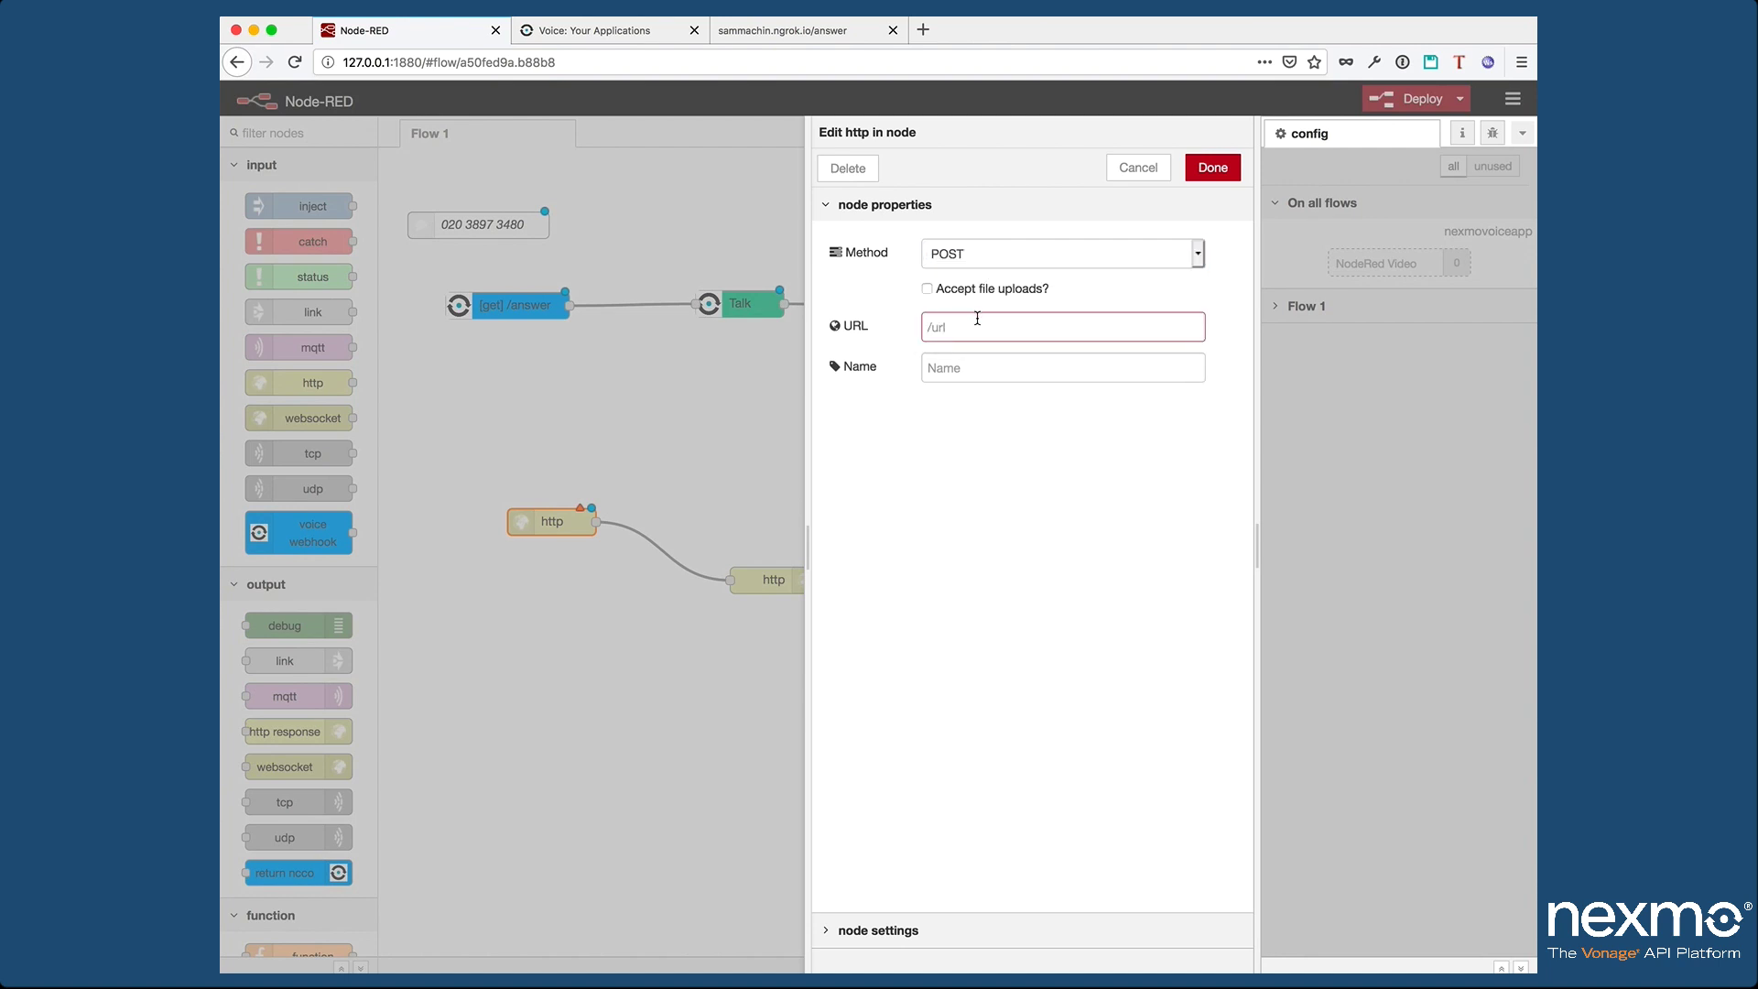
text(/event)
click(1213, 168)
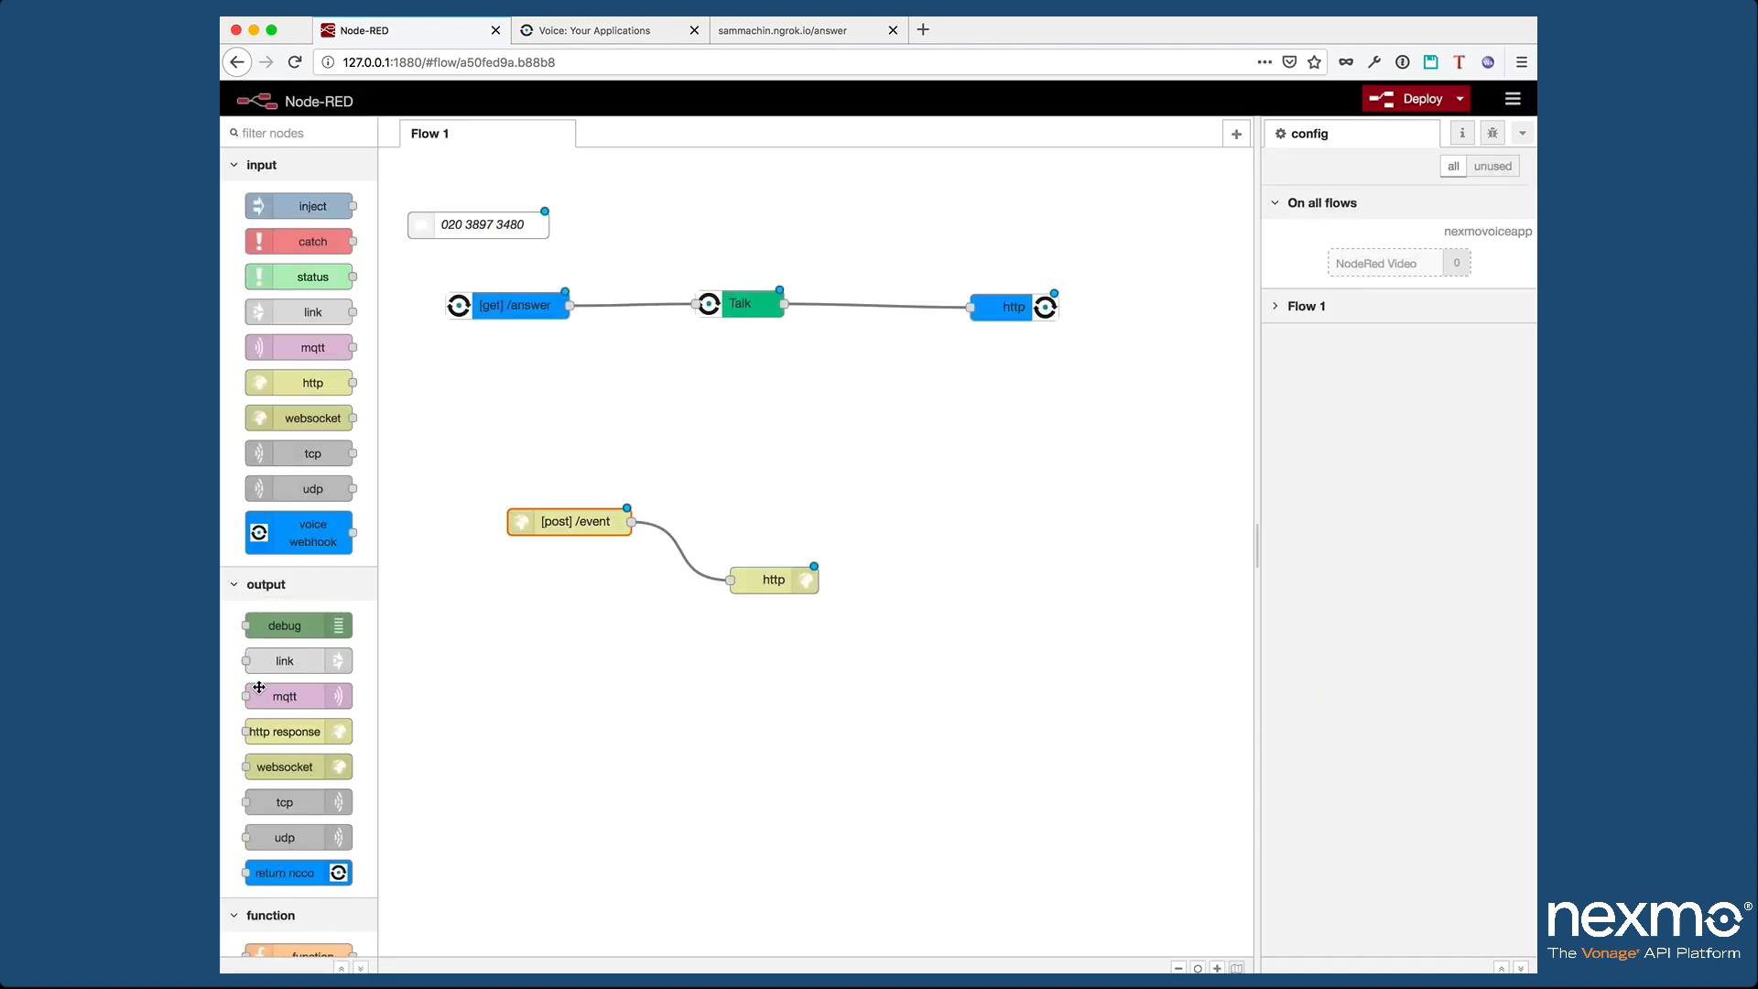
drag(311, 625, 731, 484)
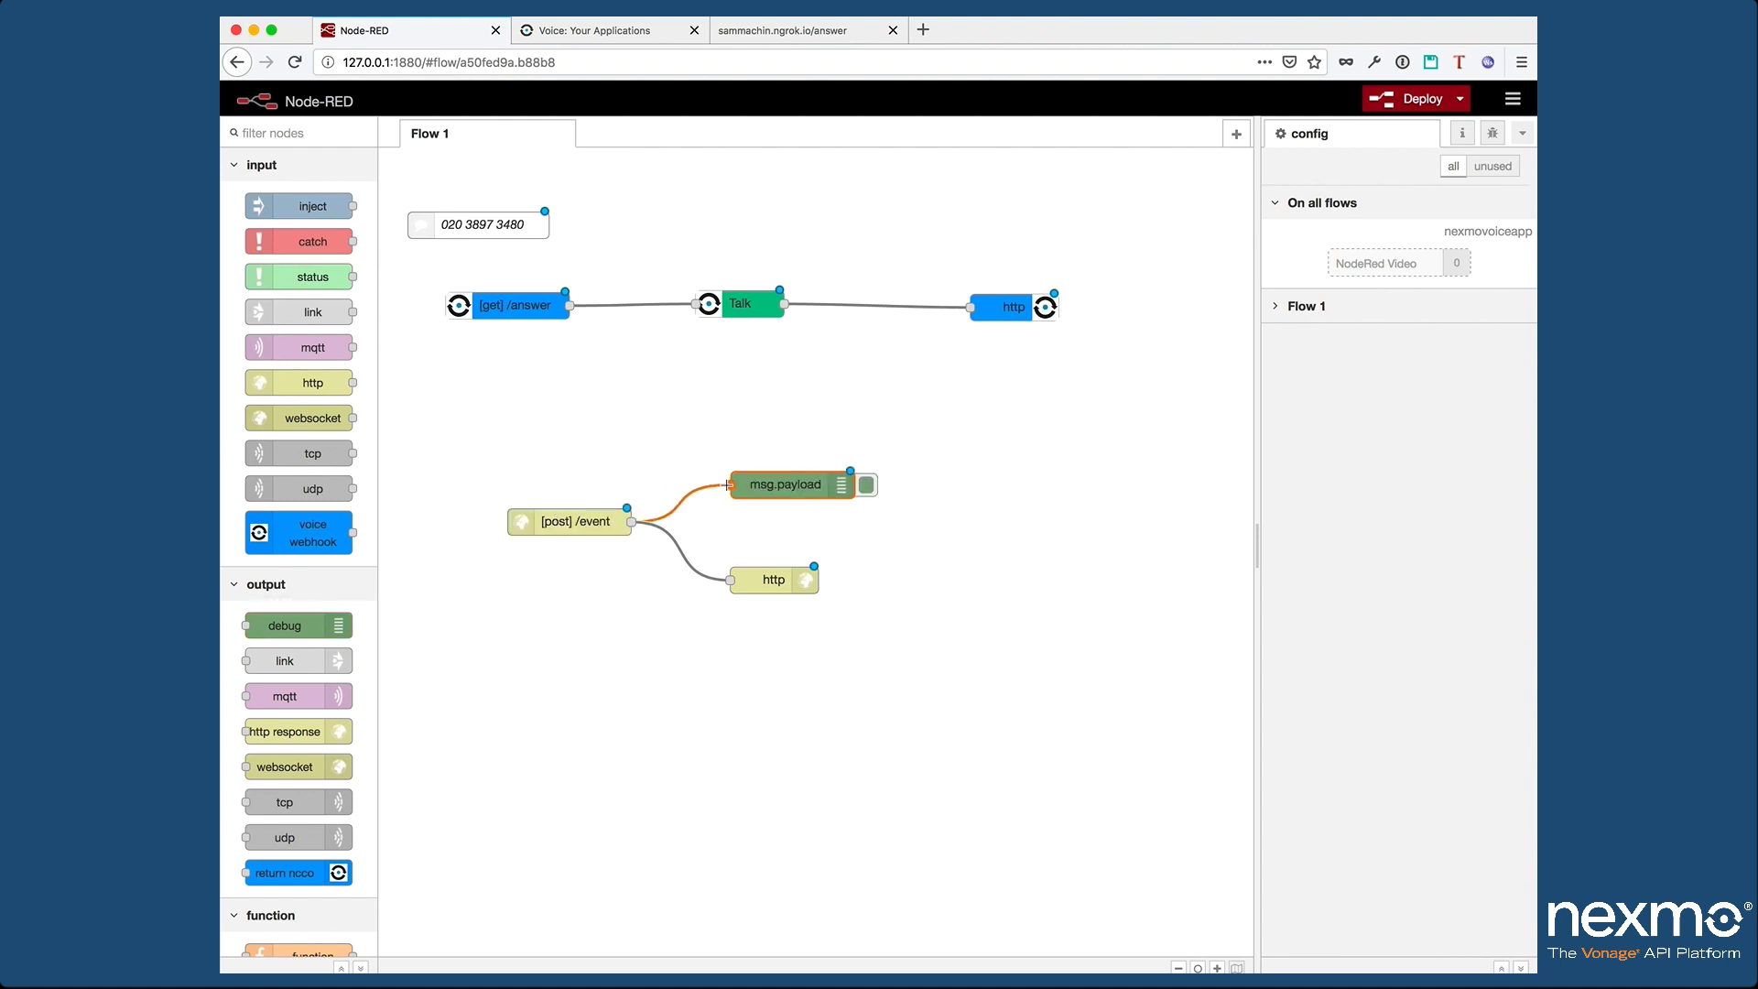
click(1414, 108)
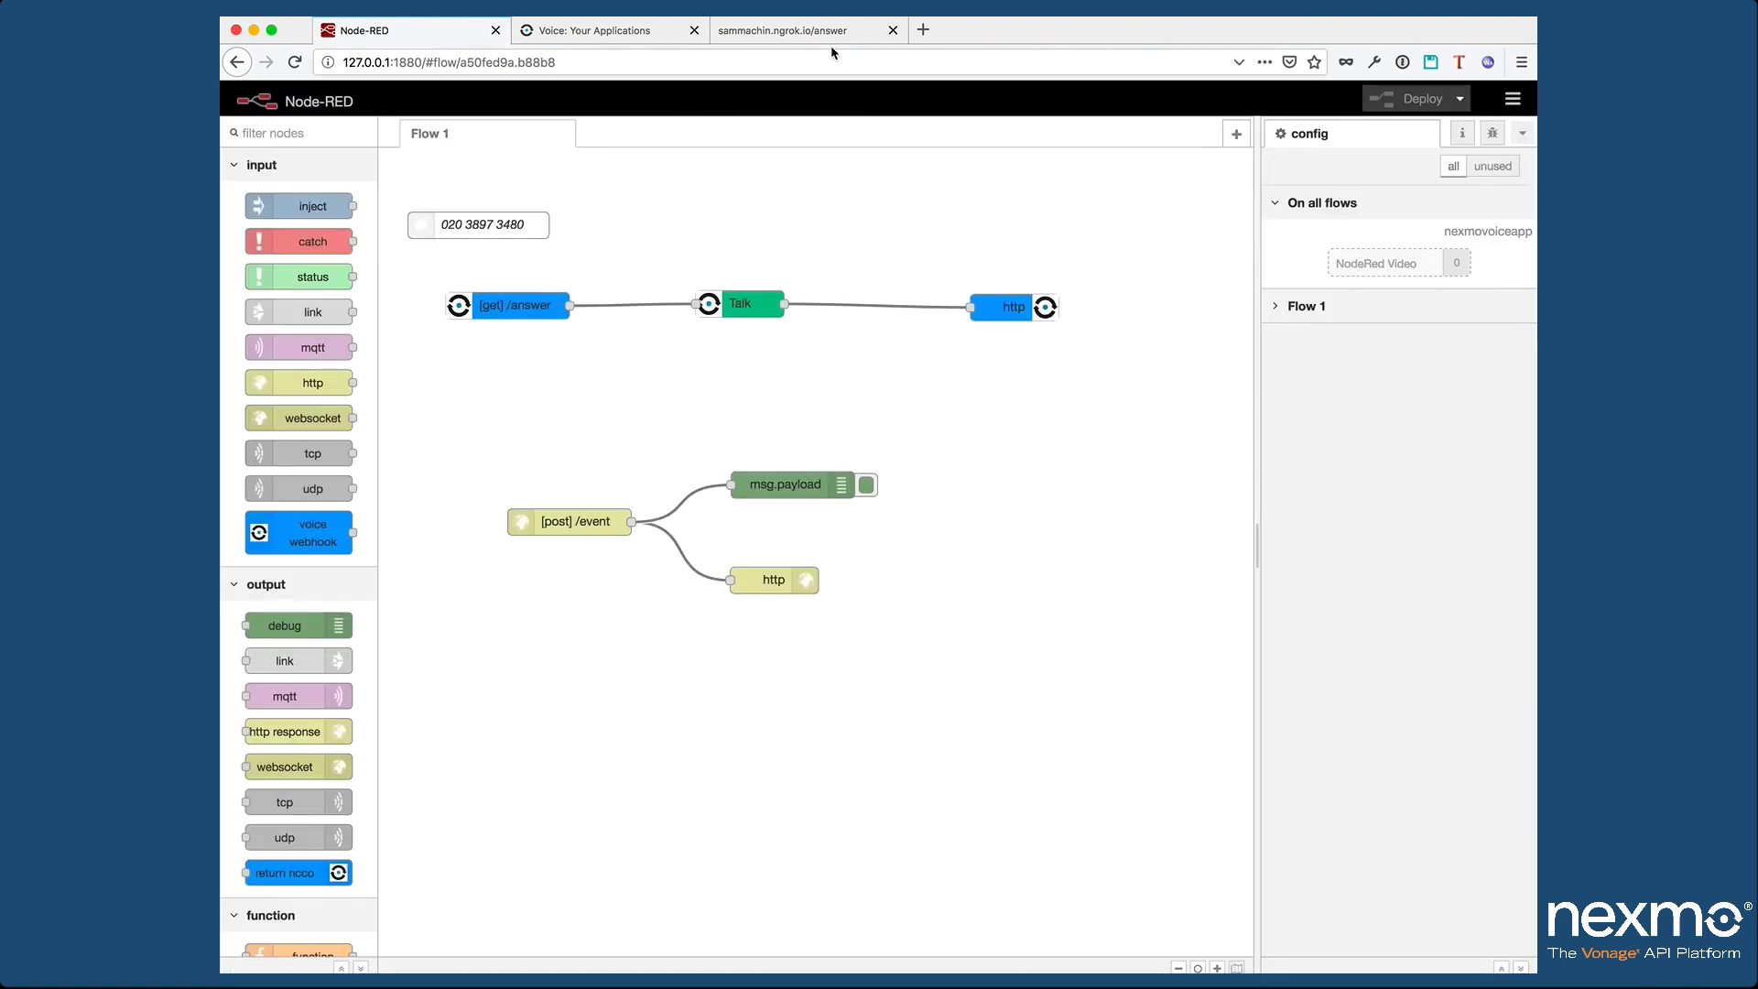
Step: Reload the /answer URL in Firefox and pretty-print the raw JSON showing the talk action
click(828, 35)
click(294, 62)
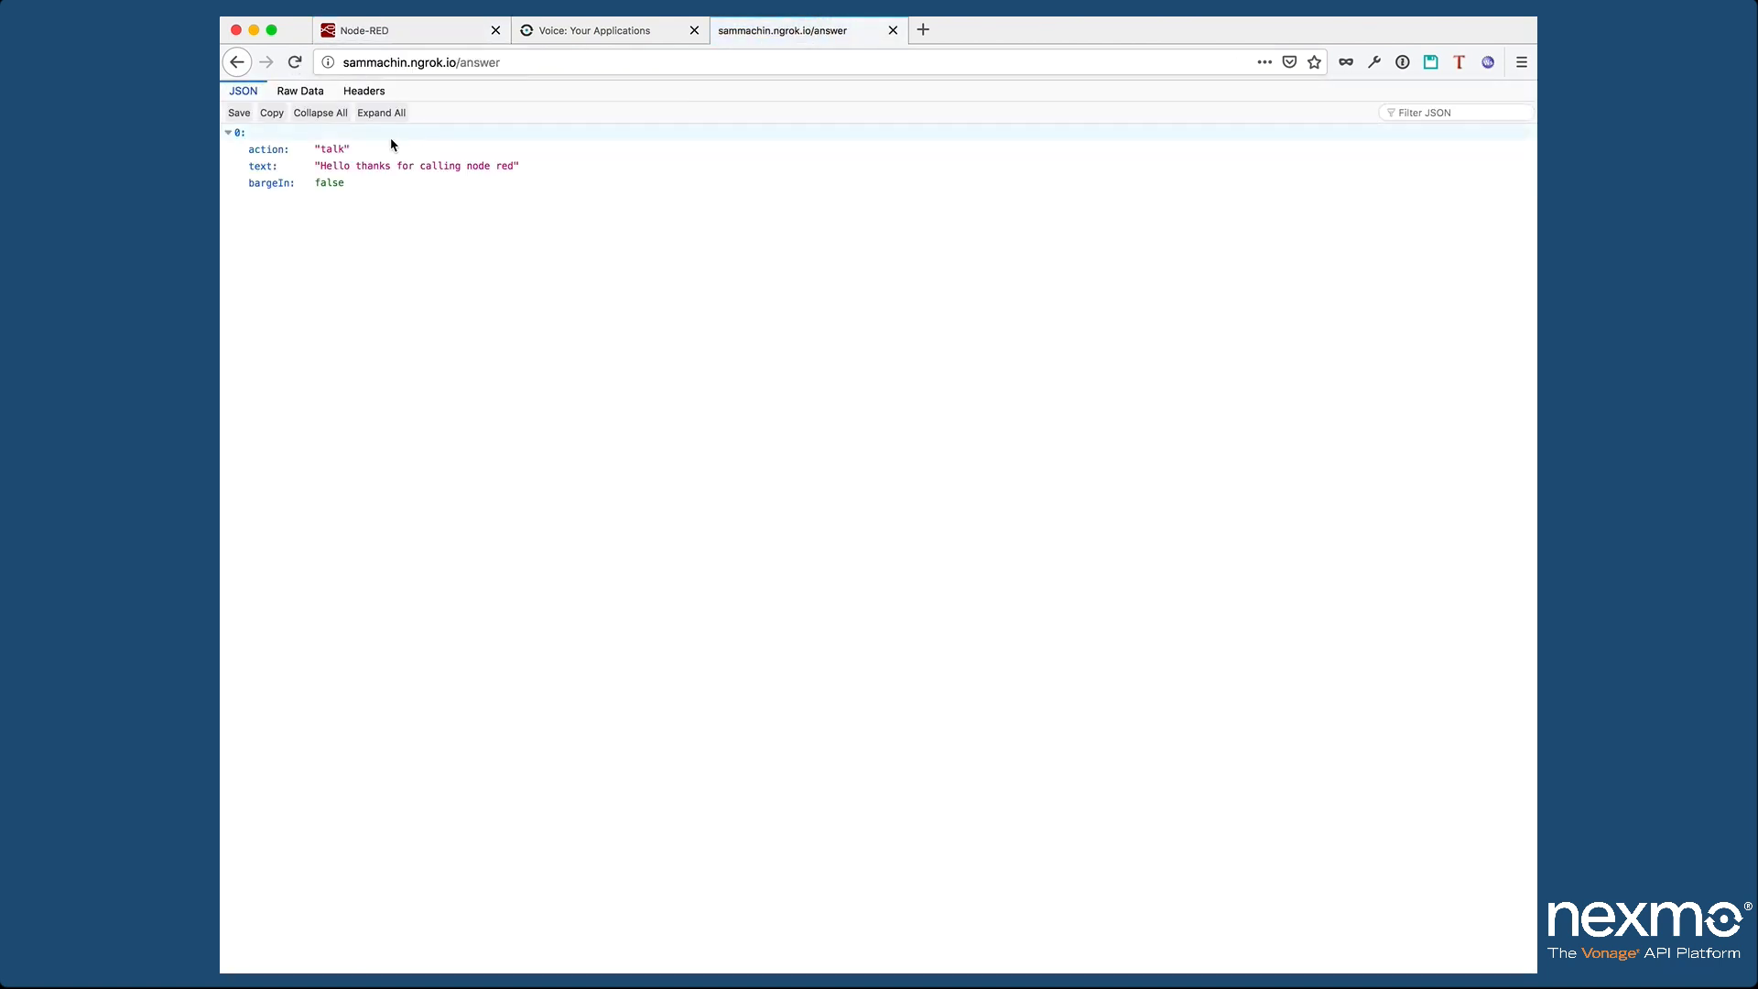
click(298, 90)
click(339, 114)
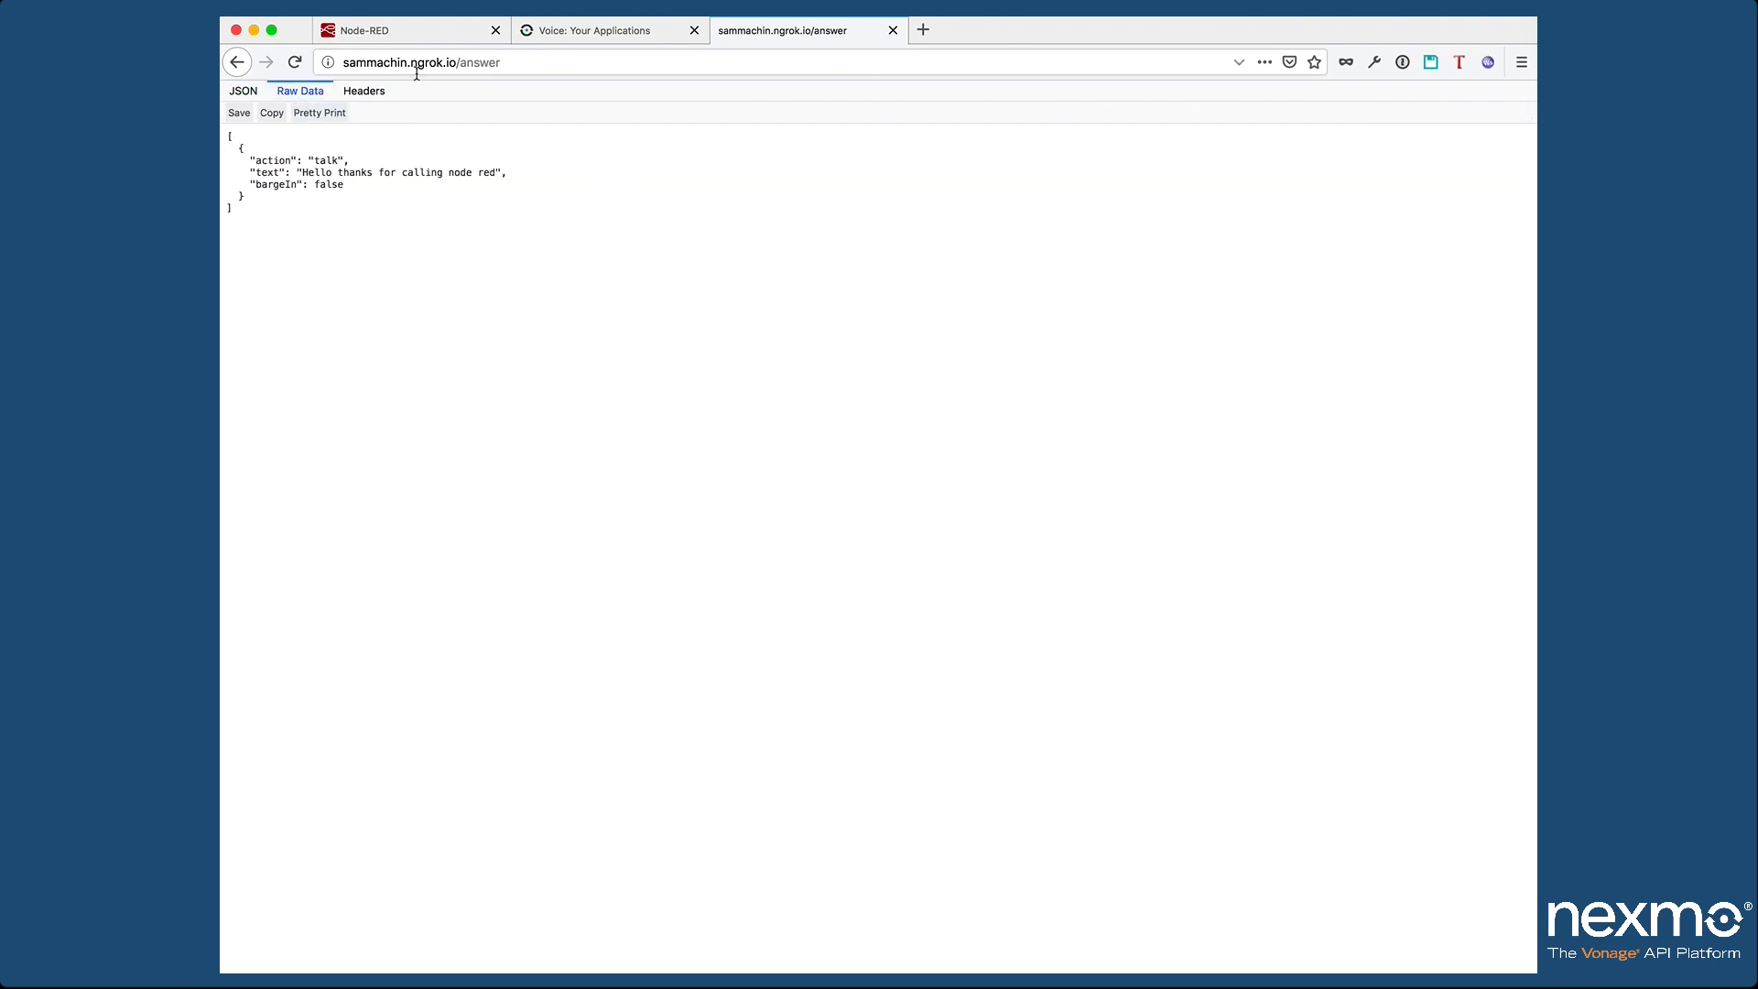
click(400, 36)
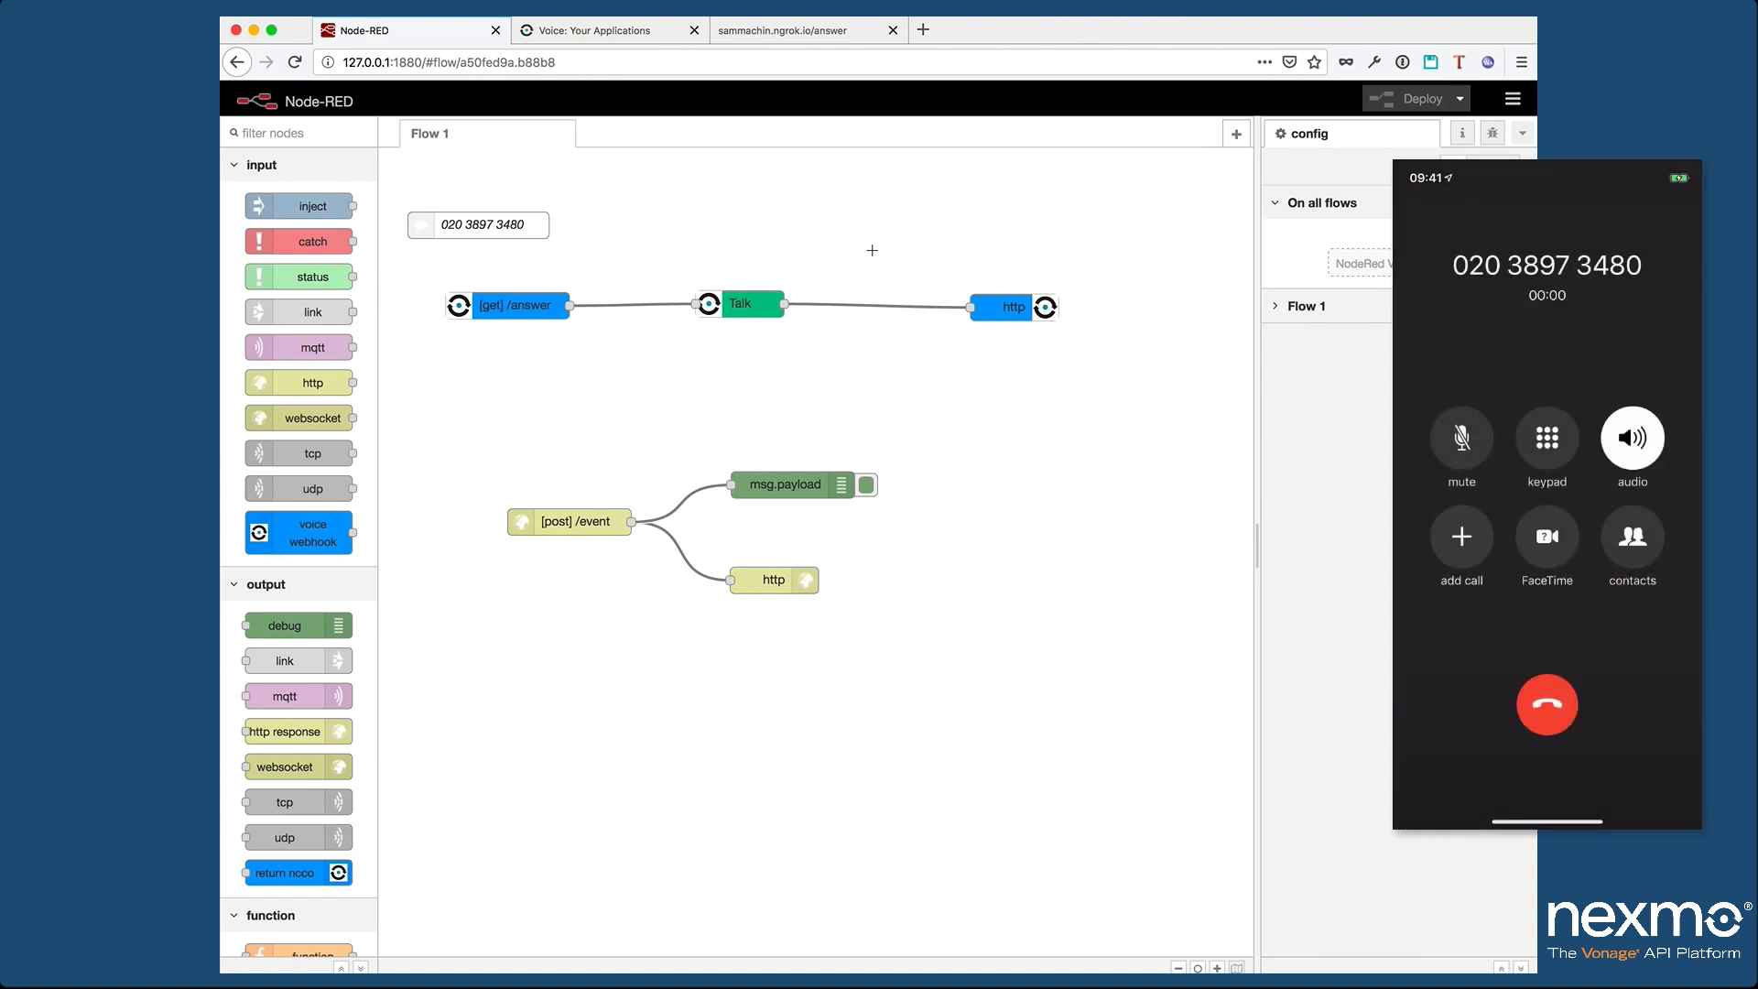
Step: Expand each /event message in the debug sidebar, including the ringing, started and answered payloads
click(1492, 132)
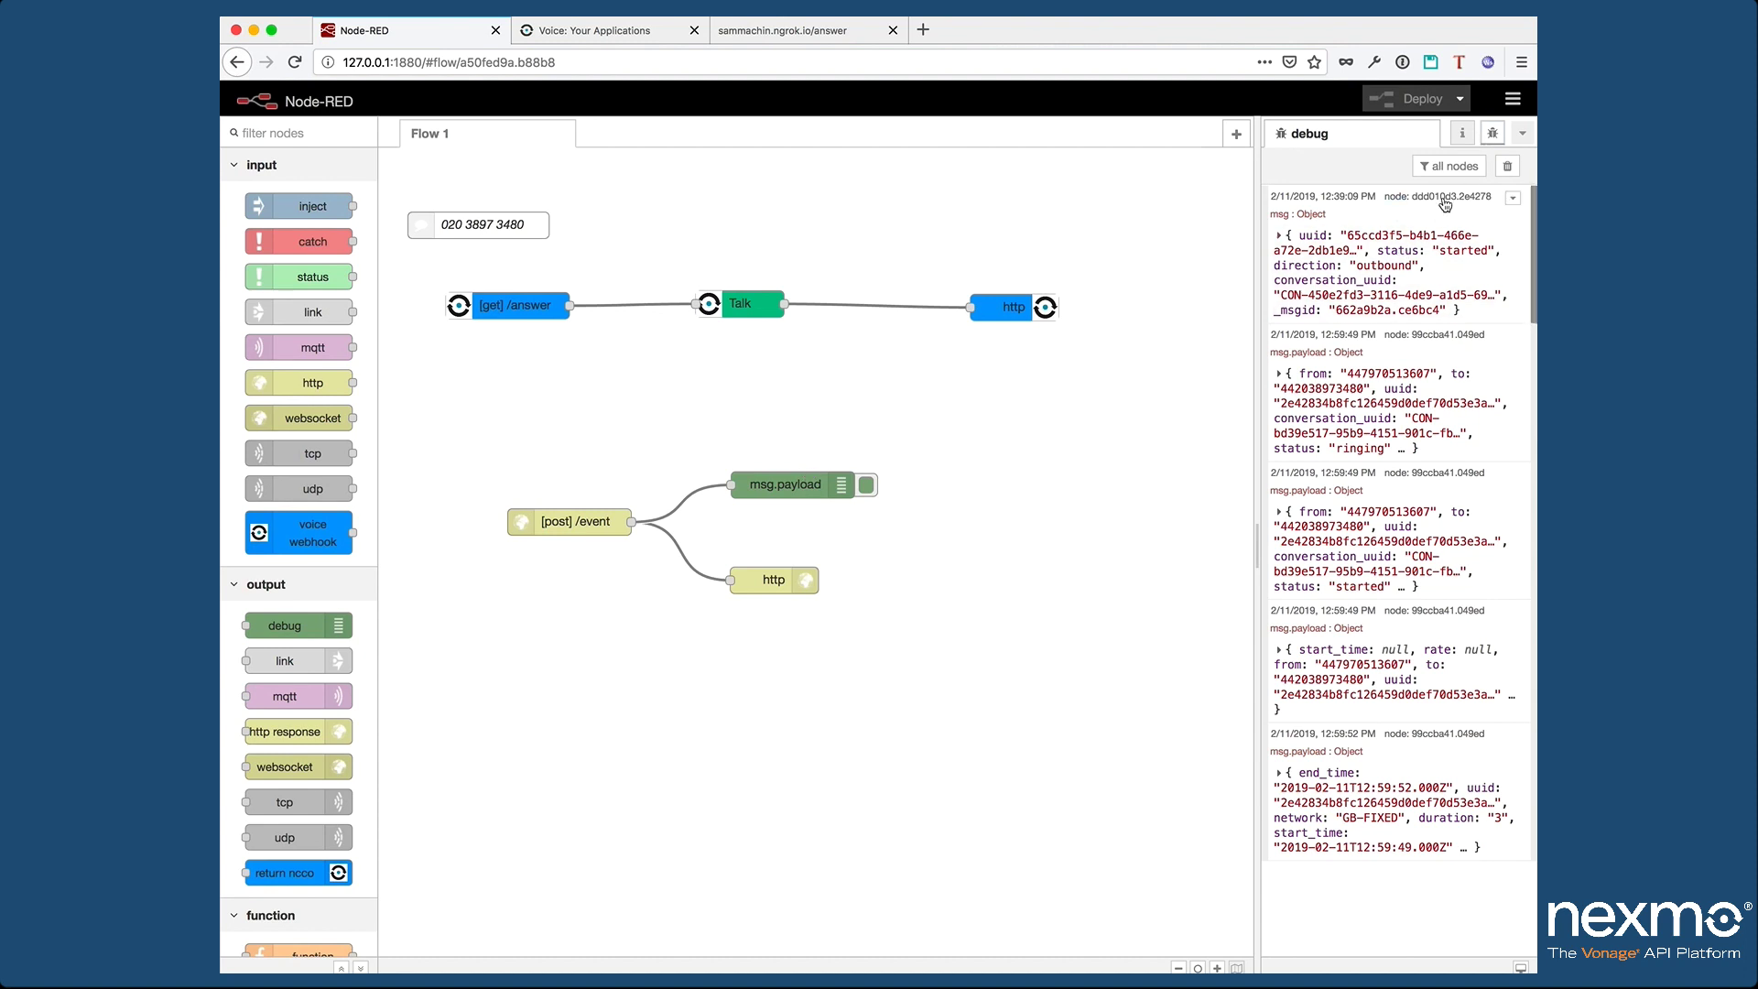
click(1407, 266)
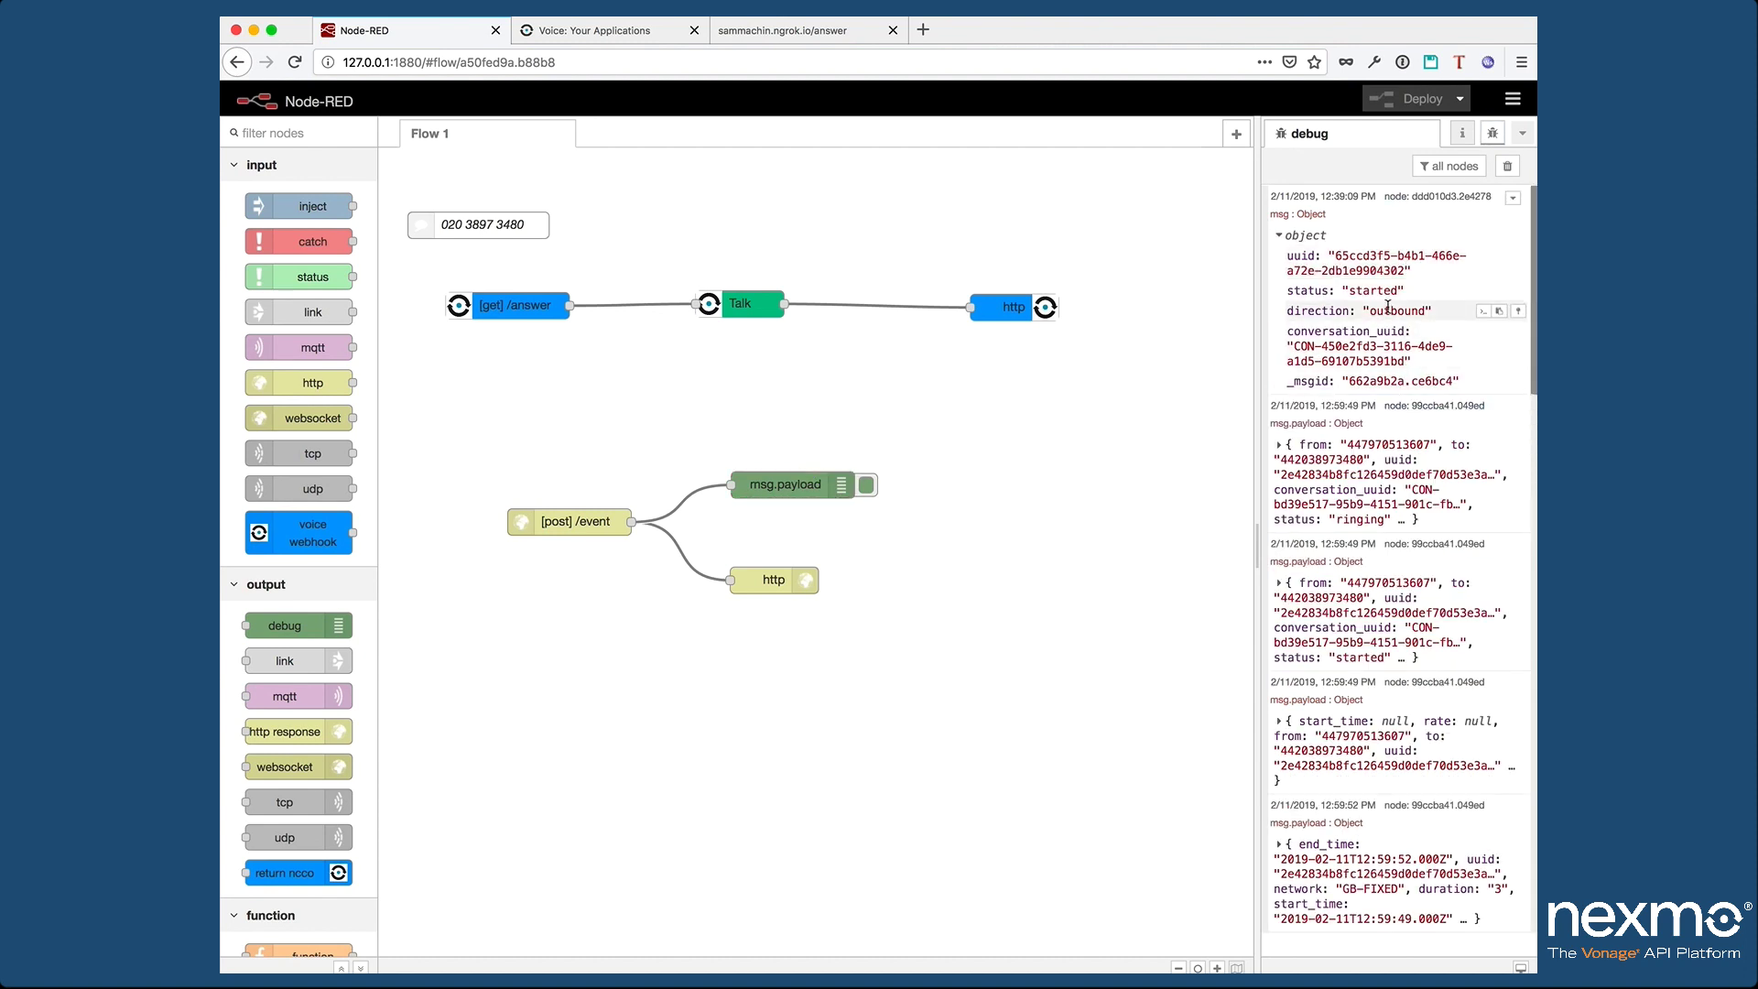
click(1407, 485)
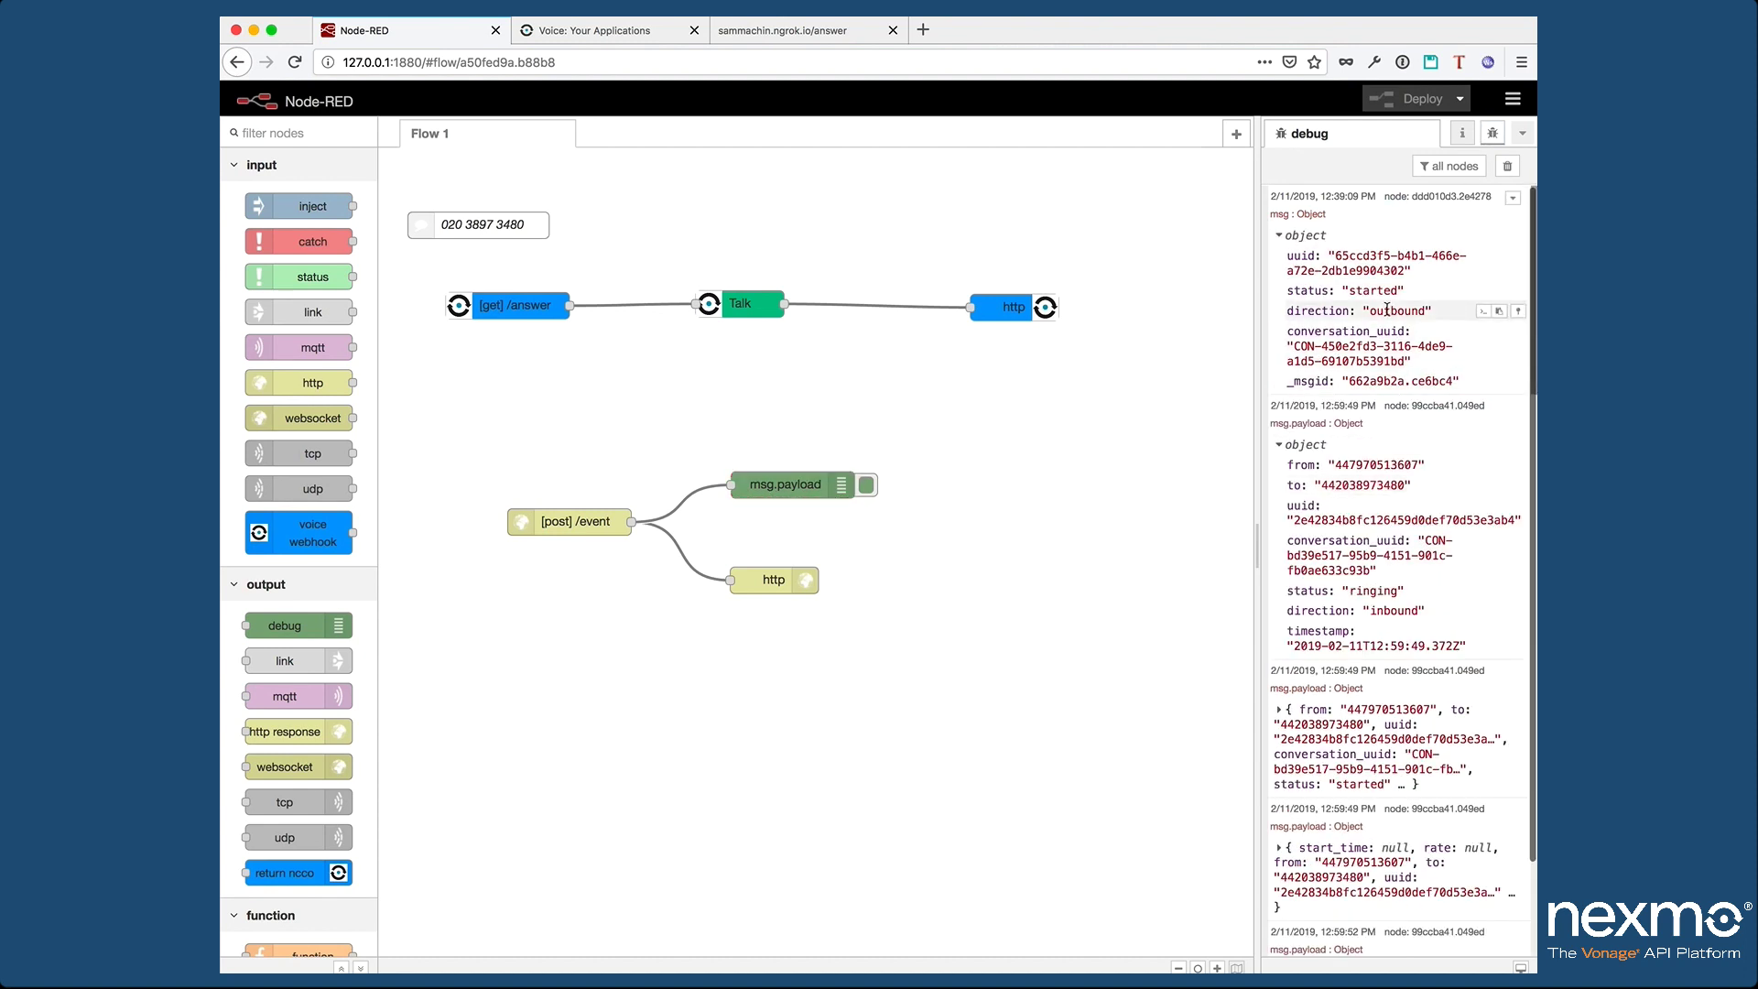
scroll(1408, 600, down, 3)
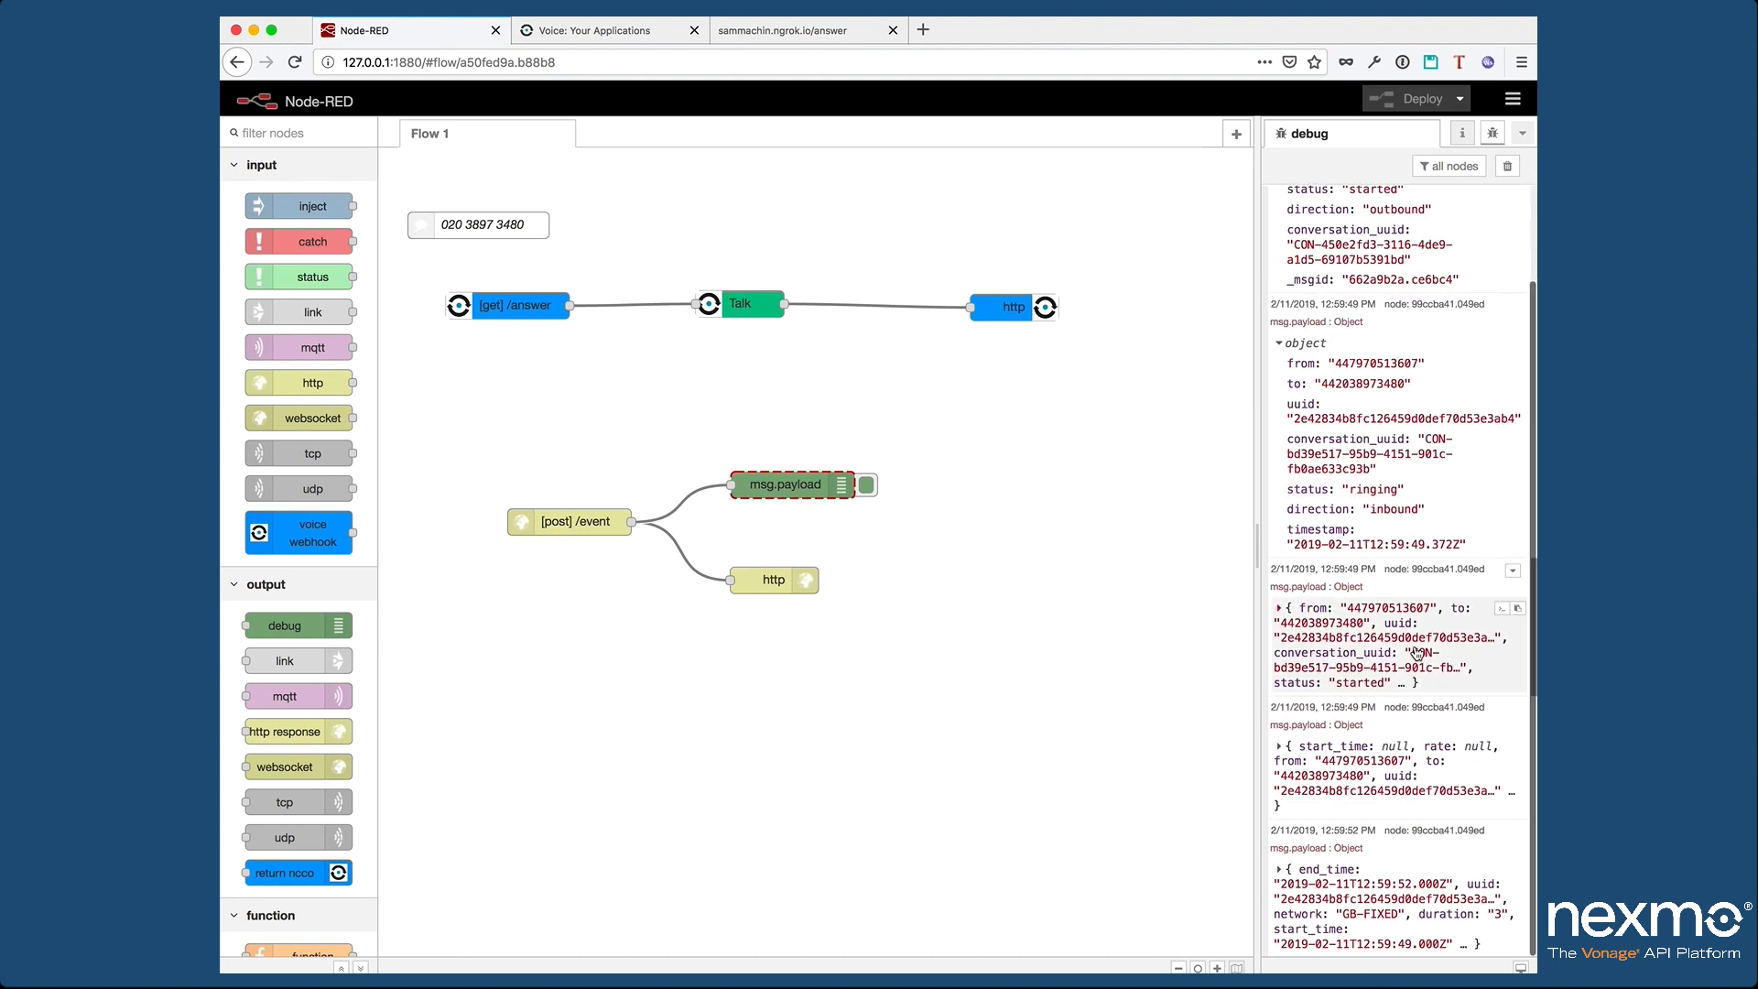
click(1408, 641)
scroll(1408, 760, down, 1)
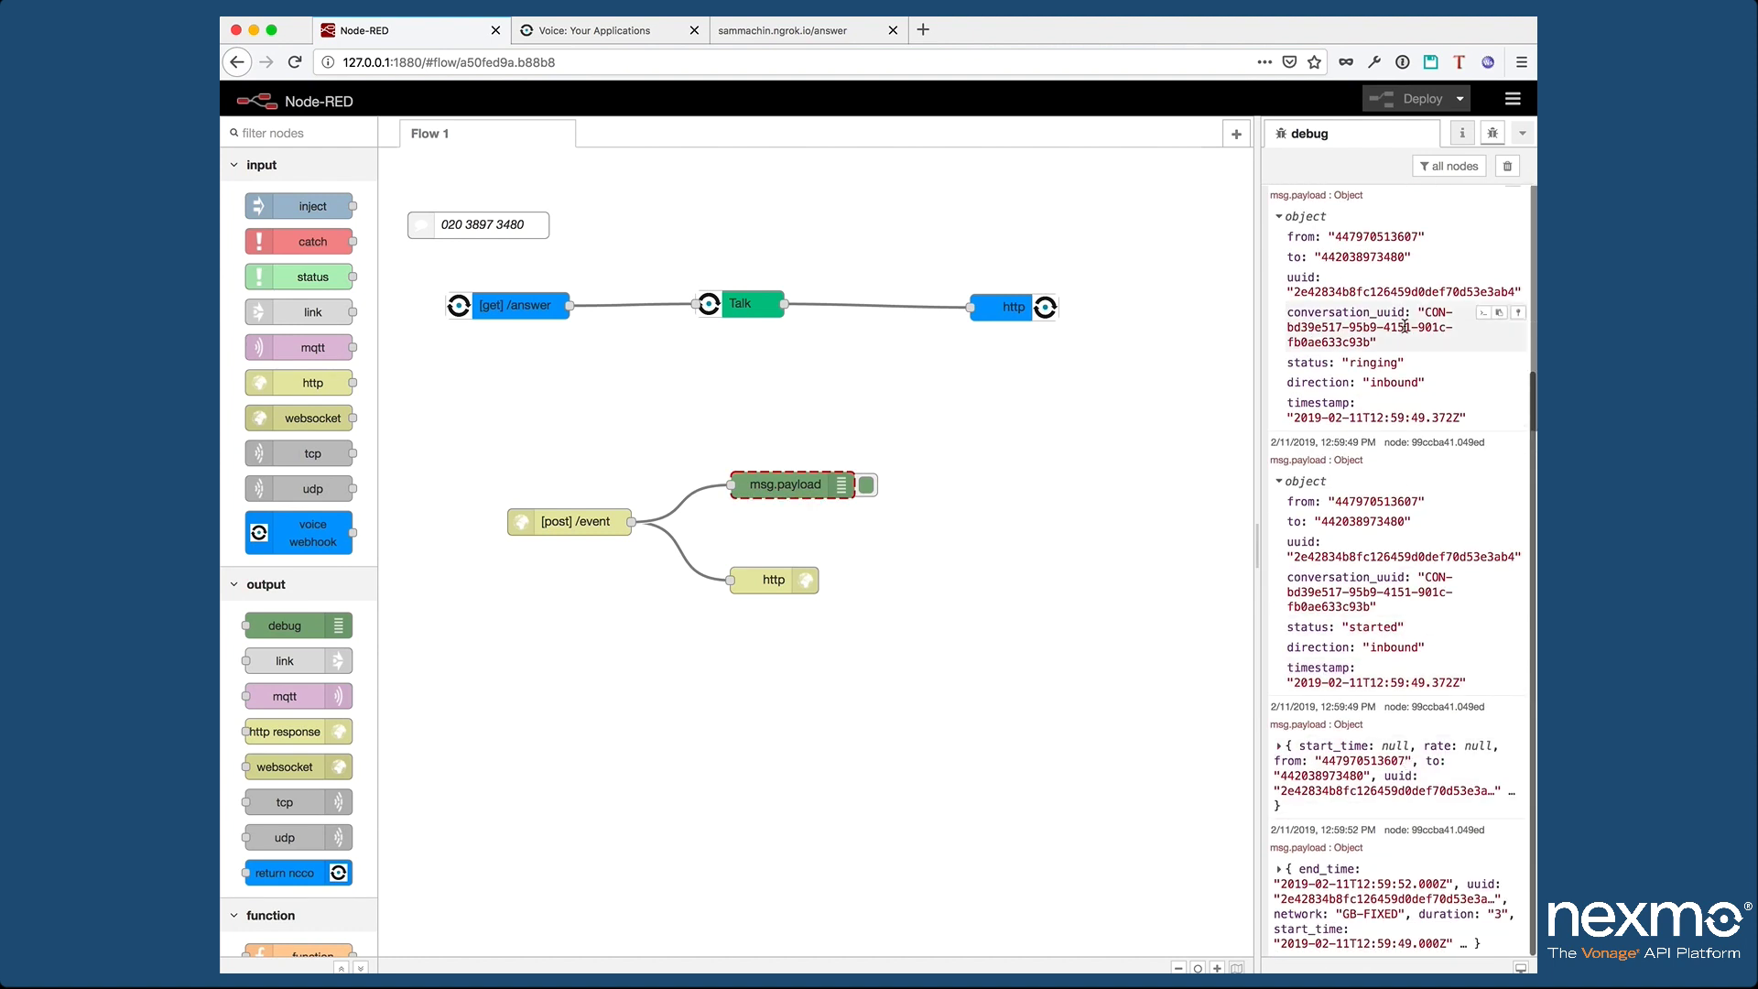
click(1428, 785)
scroll(1427, 806, down, 3)
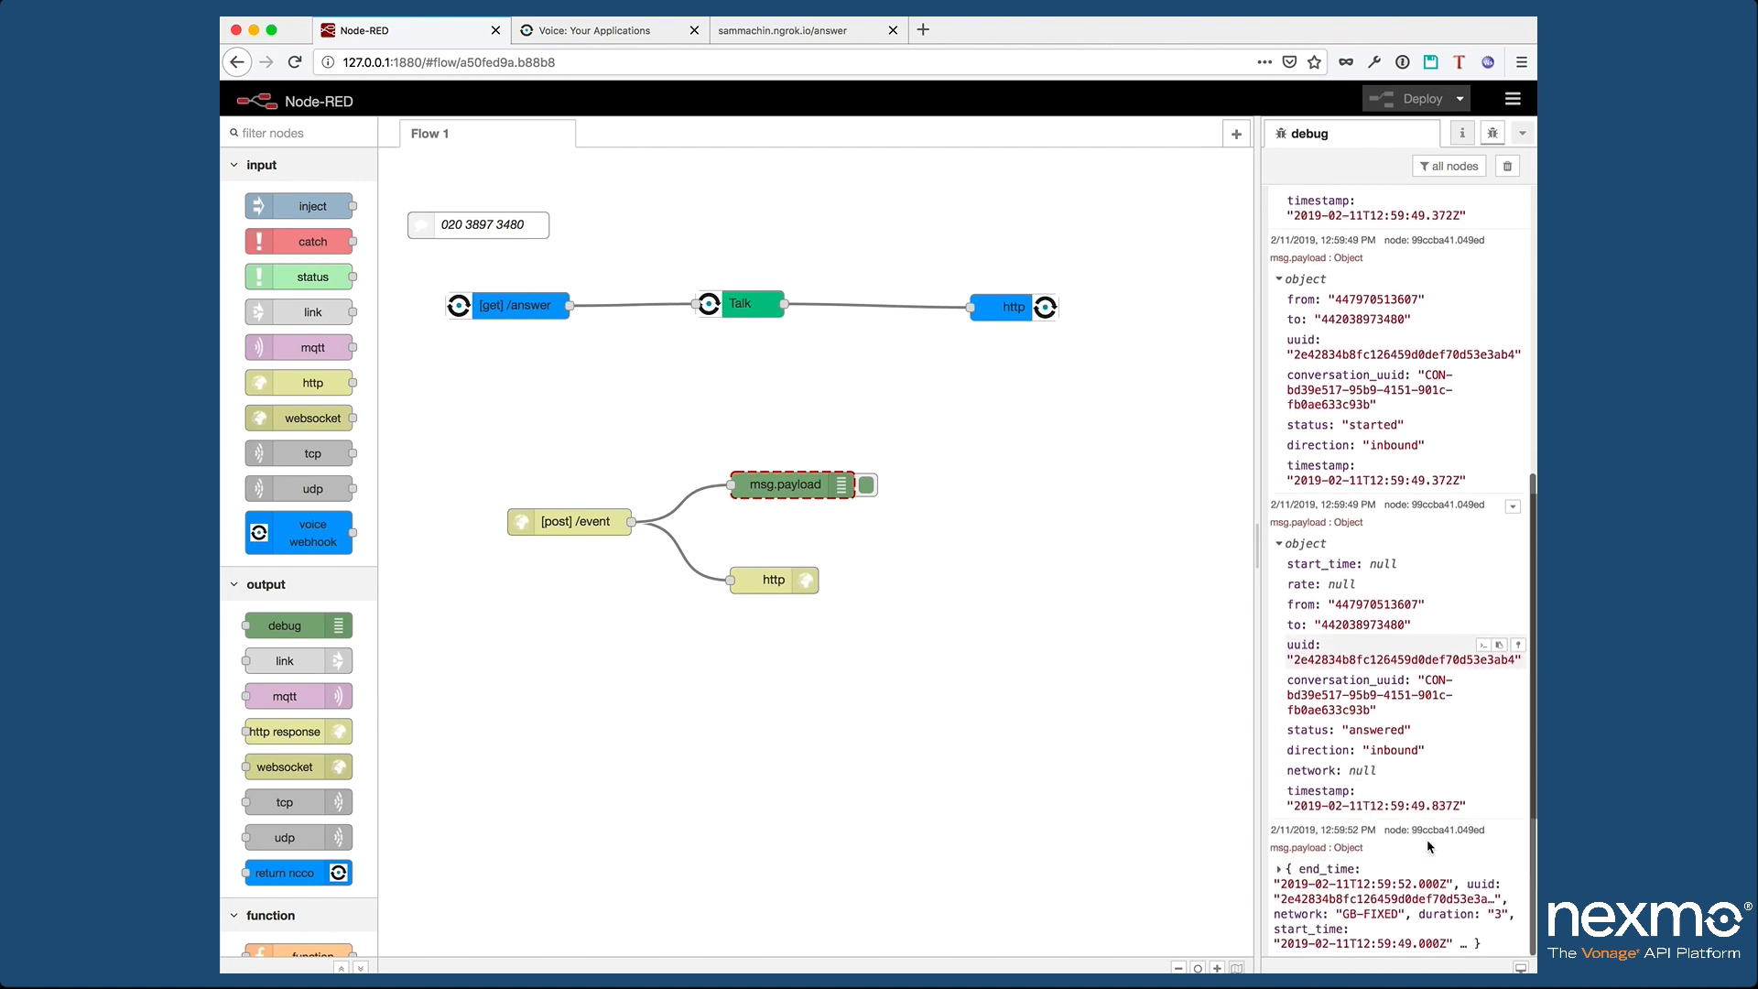
click(1431, 910)
scroll(1431, 909, down, 3)
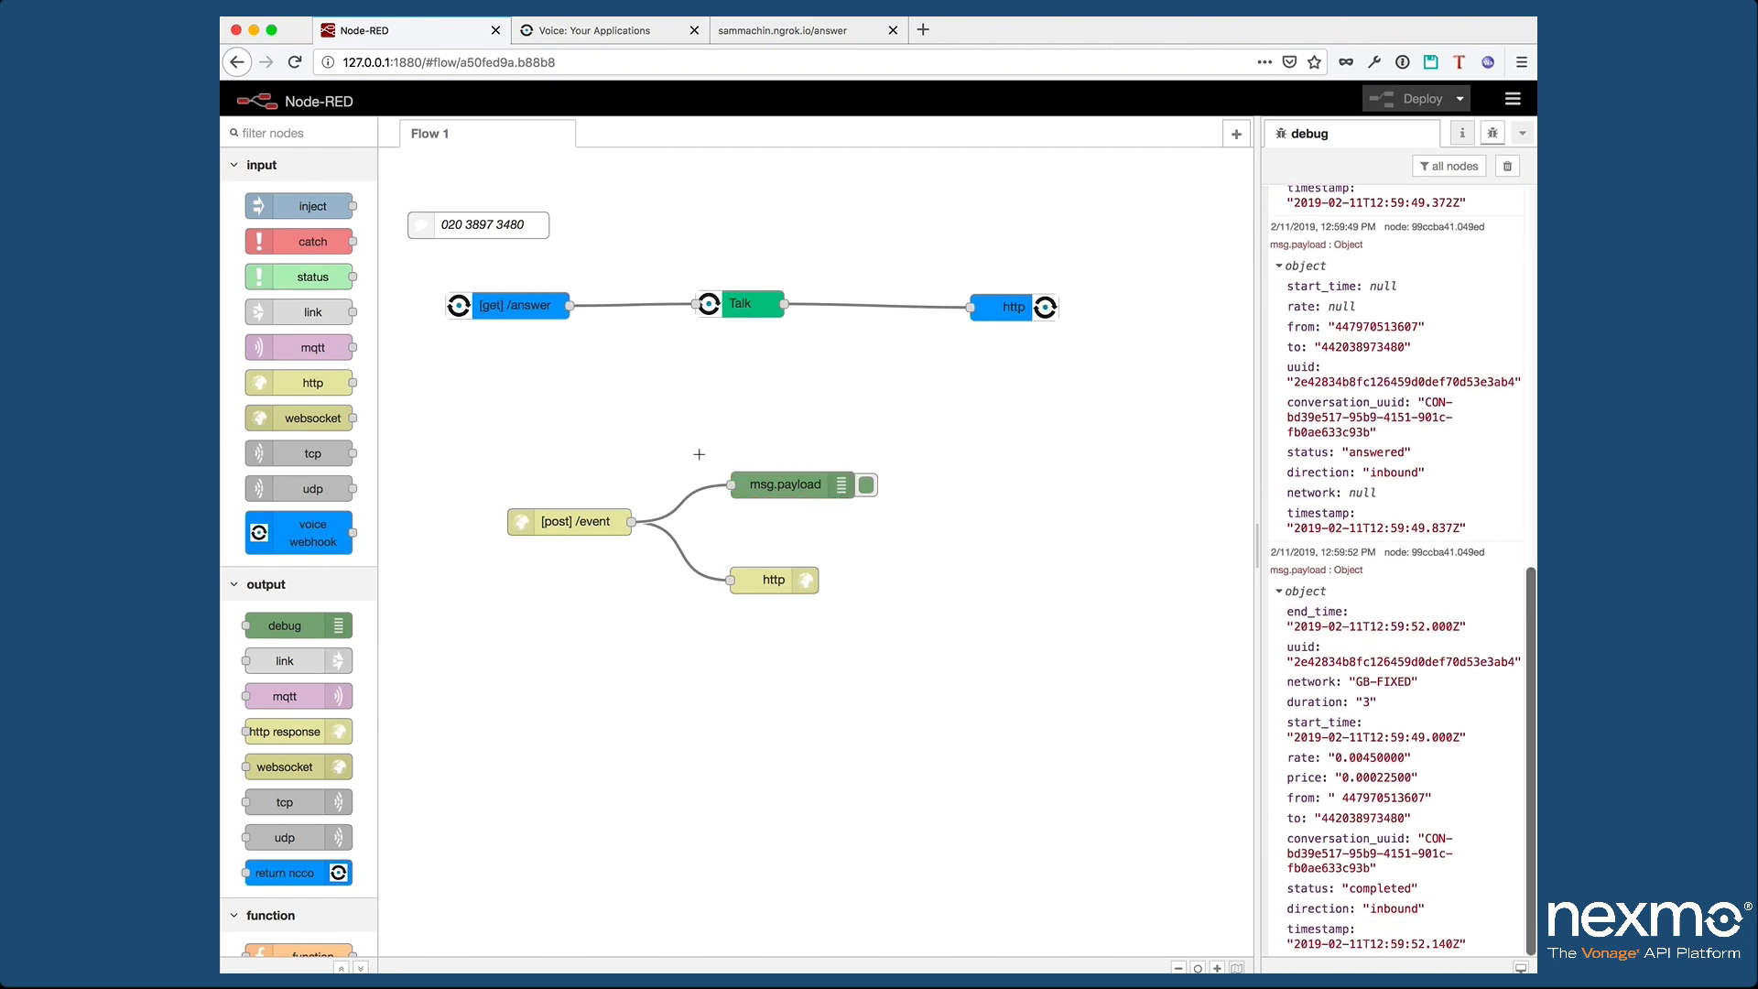